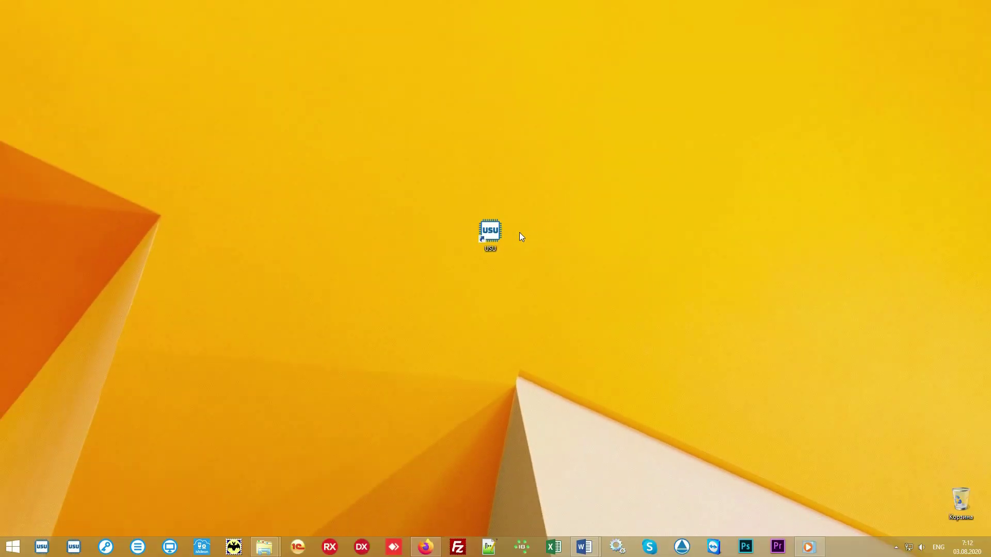
Launch the USU program and activate the user name field in the login window
double_click(490, 231)
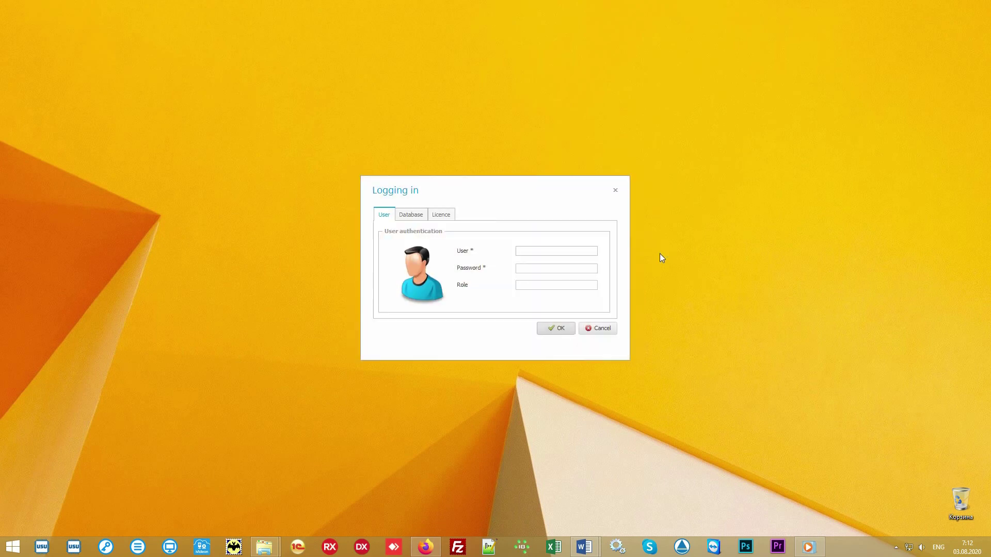
left_click(590, 250)
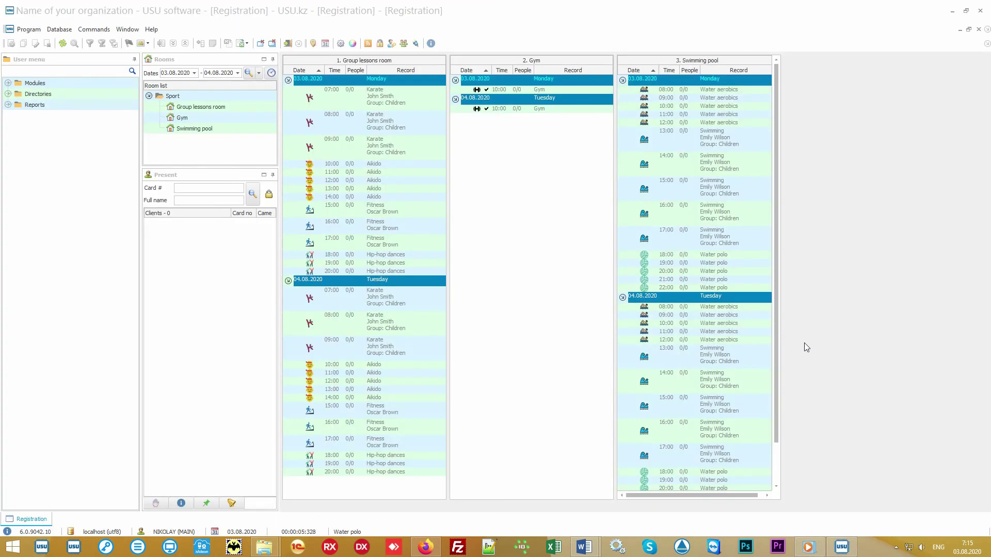
Try out several interface themes, including Breakfast in bed, Lilac petal and Cumulus clouds
left_click(352, 44)
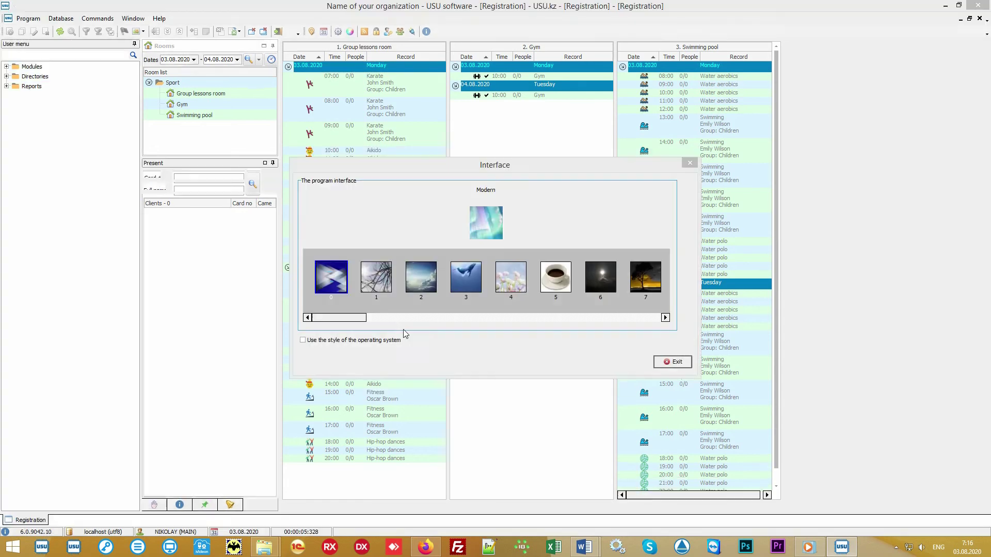
left_click(510, 277)
left_click(556, 277)
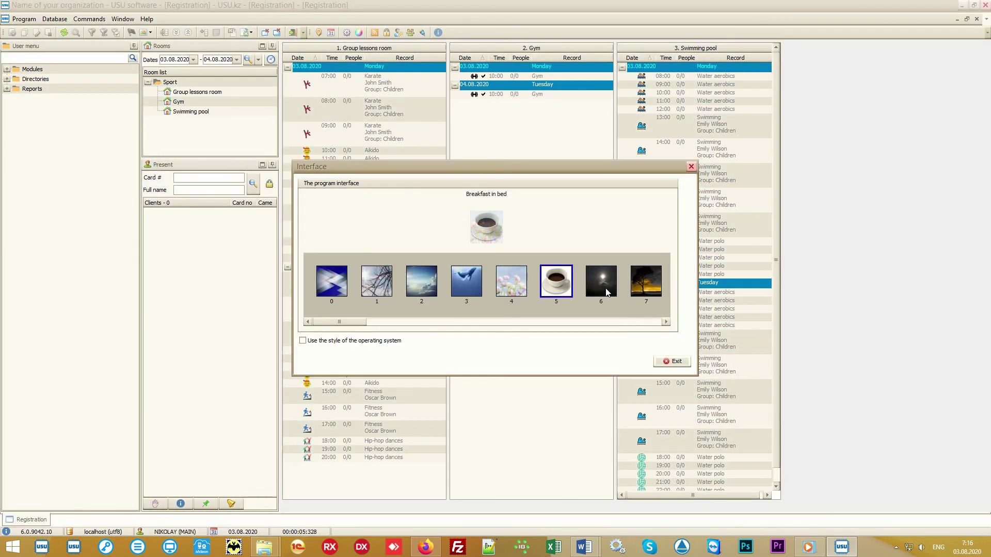
left_click(645, 277)
left_click_drag(354, 320, 556, 320)
left_click(476, 281)
left_click(433, 281)
left_click(650, 282)
left_click(443, 281)
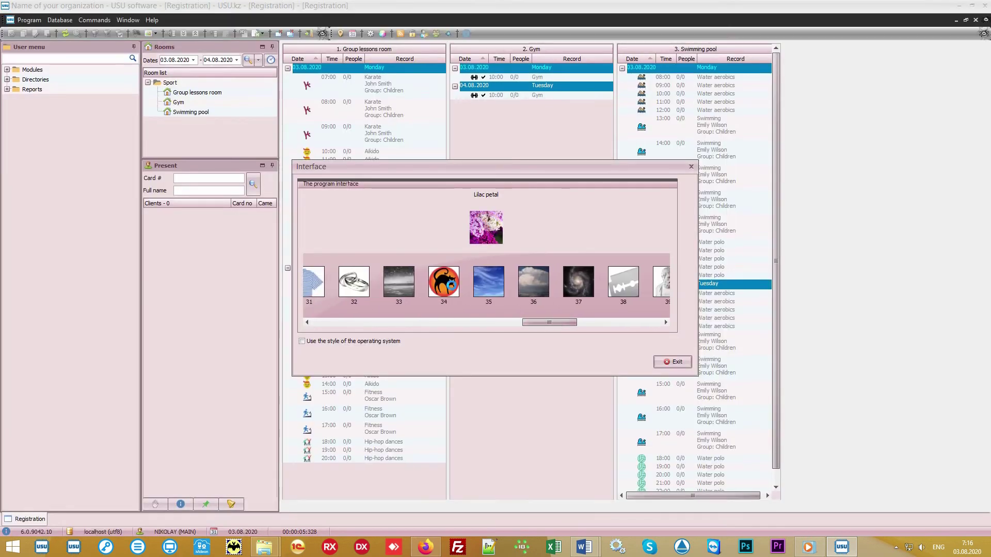
left_click(497, 285)
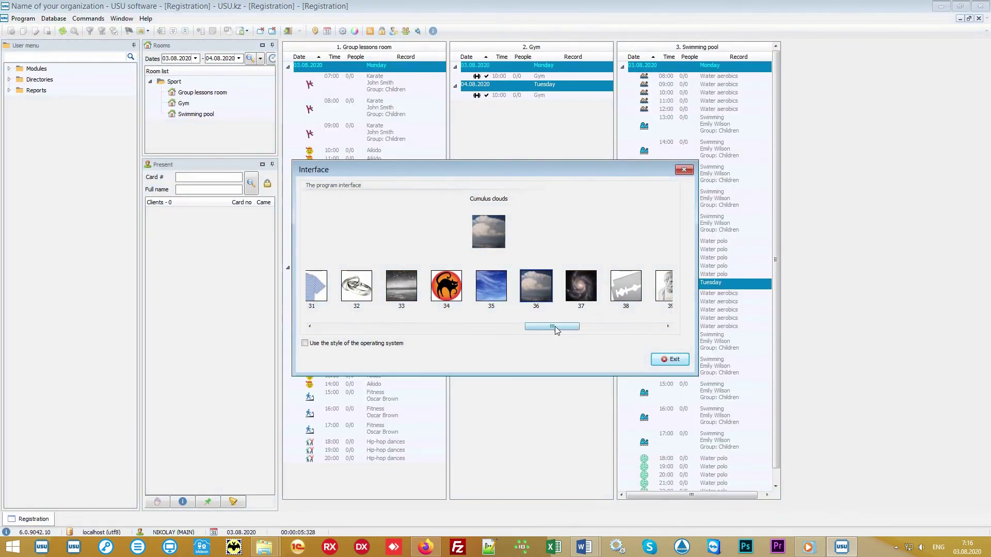
Set the program interface theme to Northern Lights and leave the interface settings
left_click_drag(555, 326, 423, 323)
left_click(560, 285)
left_click(455, 281)
left_click(526, 289)
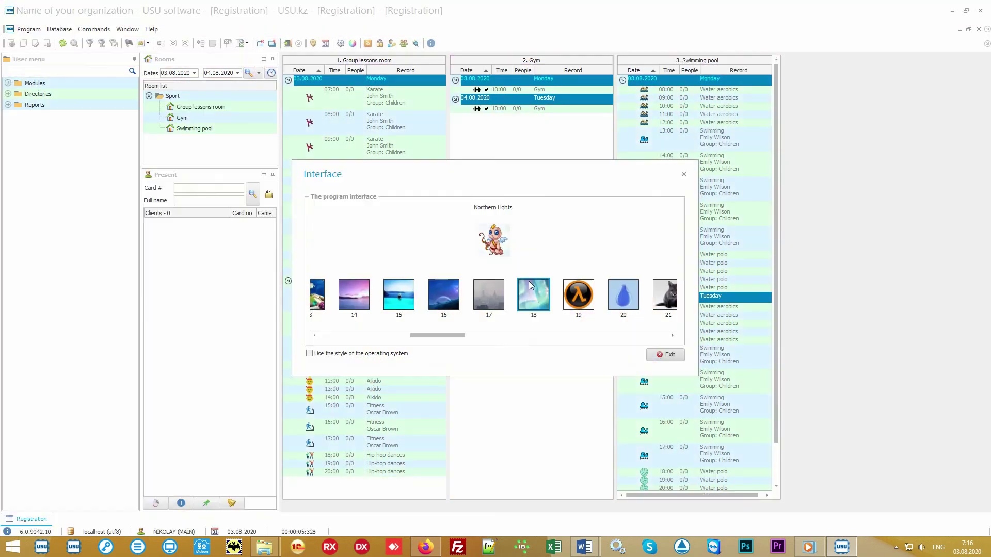
left_click(683, 174)
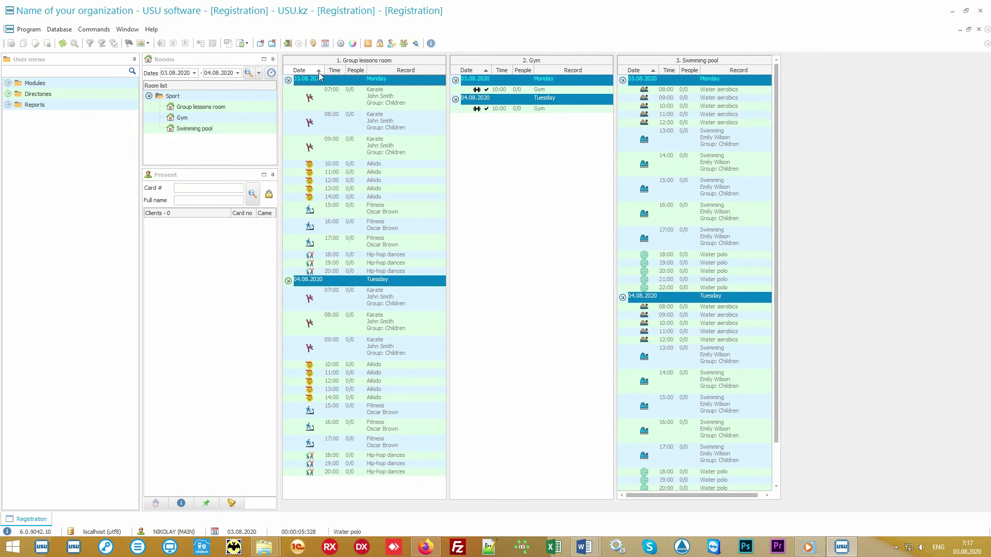
Close the Registration window and open it again
left_click(261, 43)
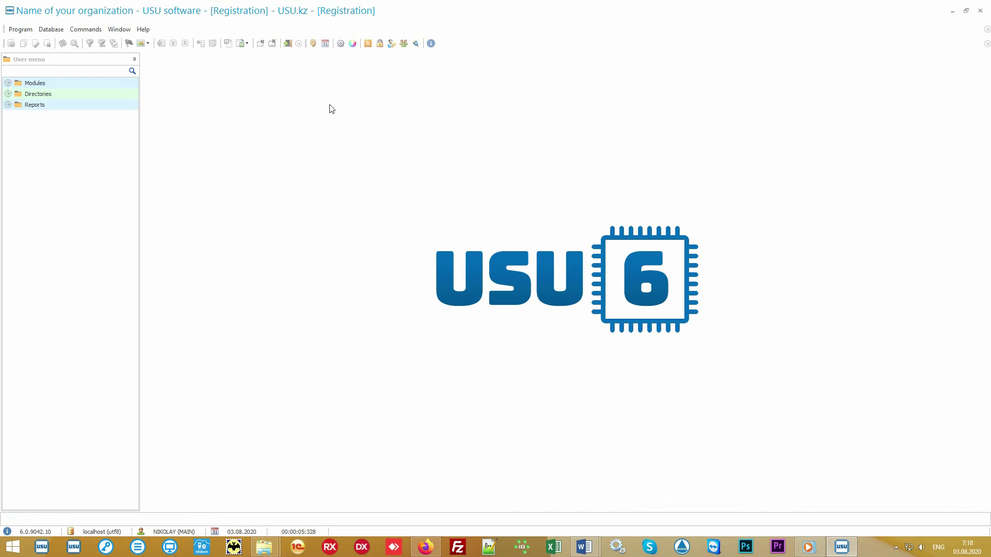
left_click(325, 44)
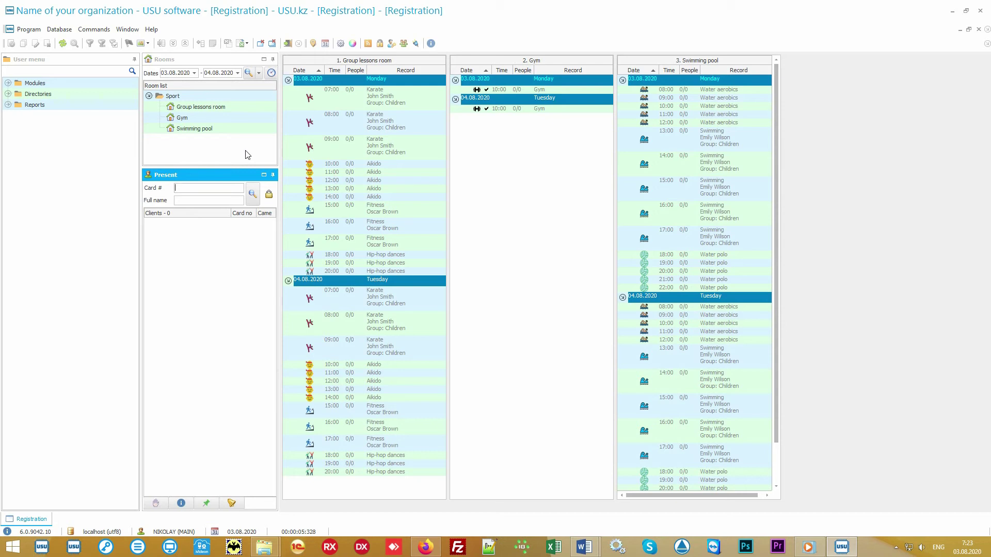
Add the client with the Karate 50 lessons subscription to the 09:00 Karate lesson on 03.08.2020 in the Group lessons room and save
left_click(172, 97)
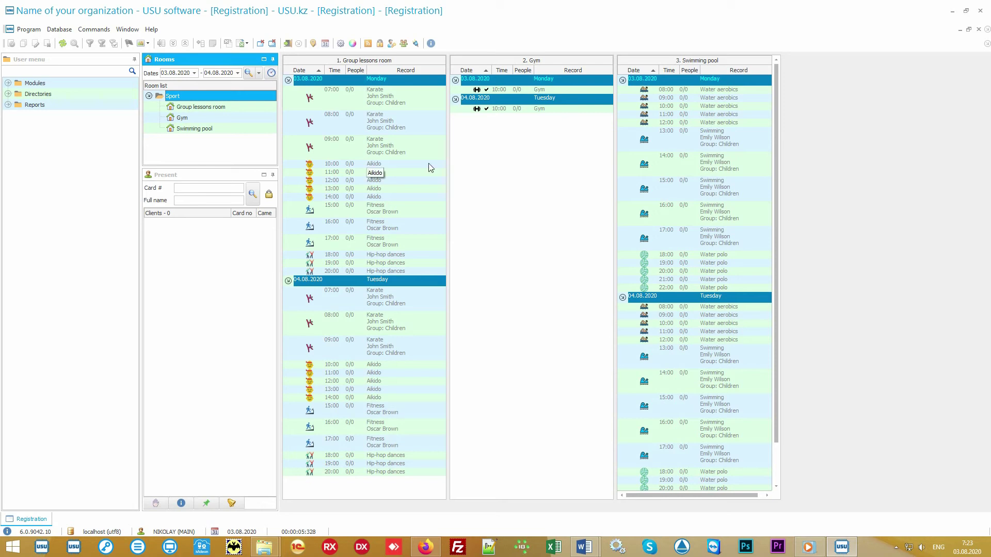
left_click(411, 150)
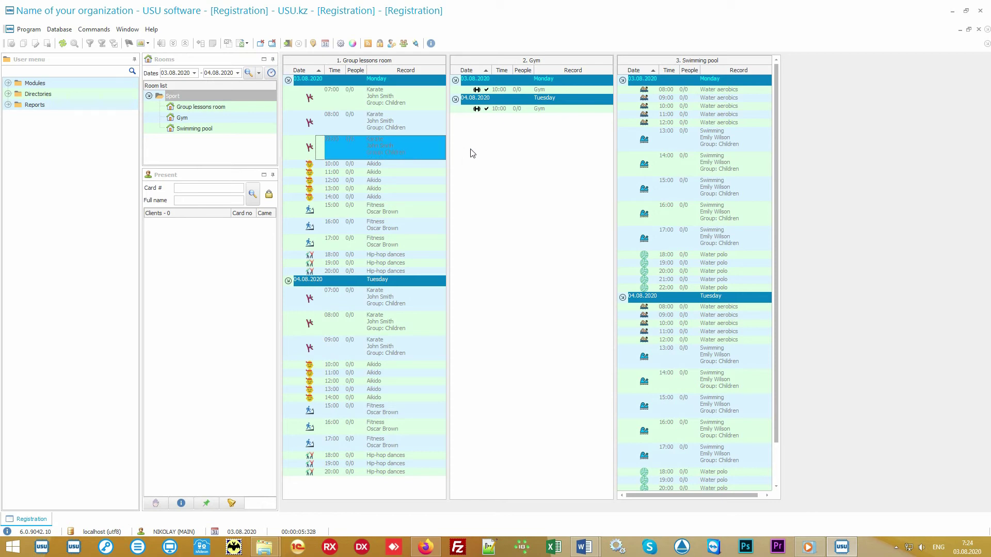
double_click(353, 143)
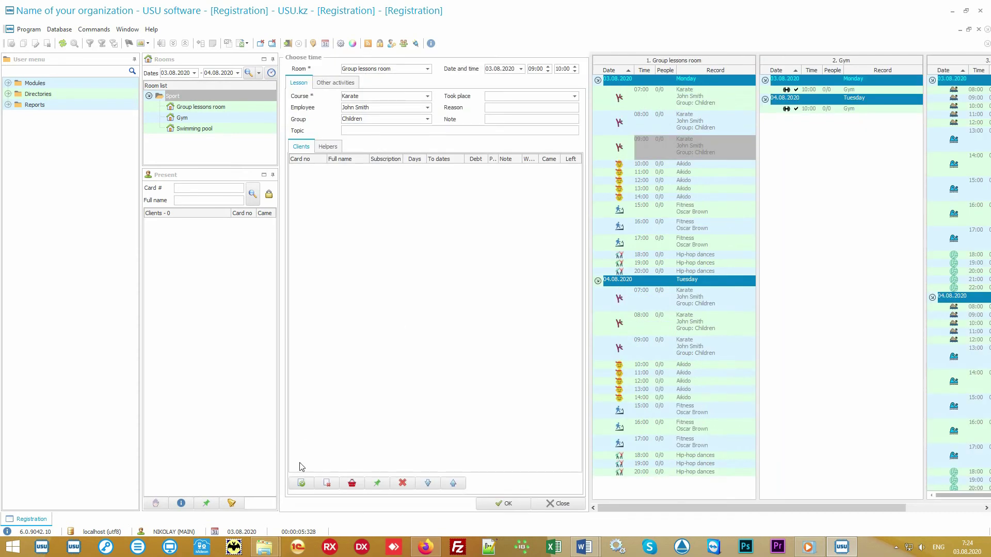
left_click(301, 482)
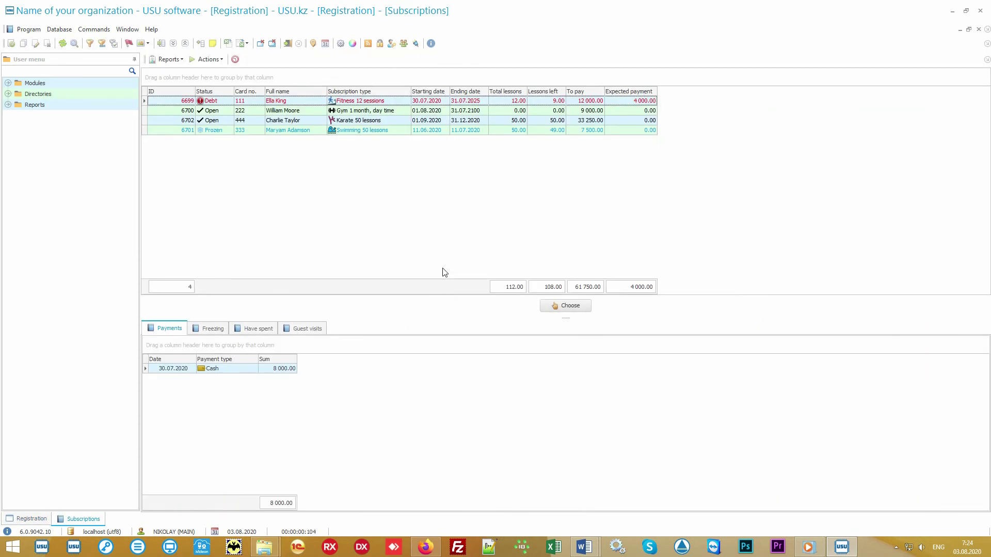
double_click(383, 122)
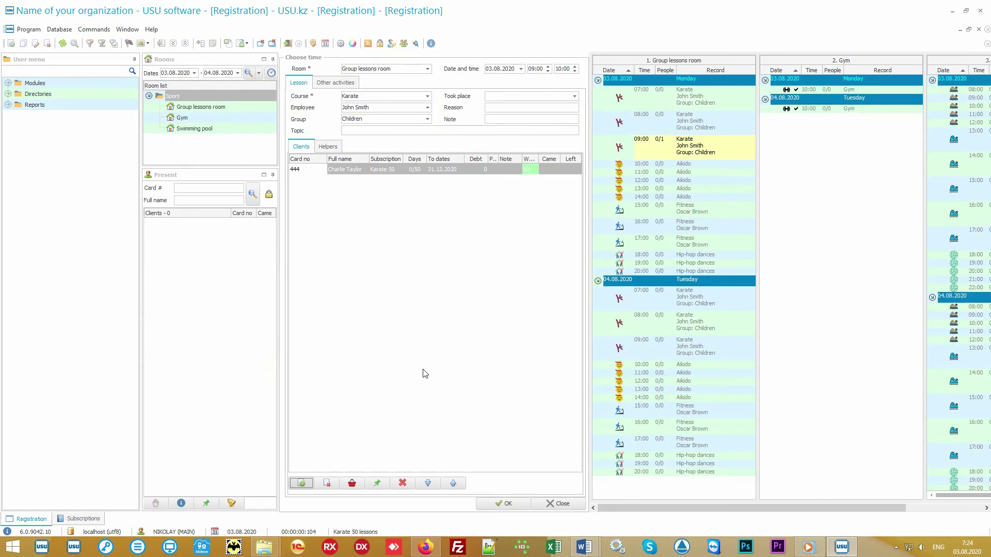
left_click(476, 503)
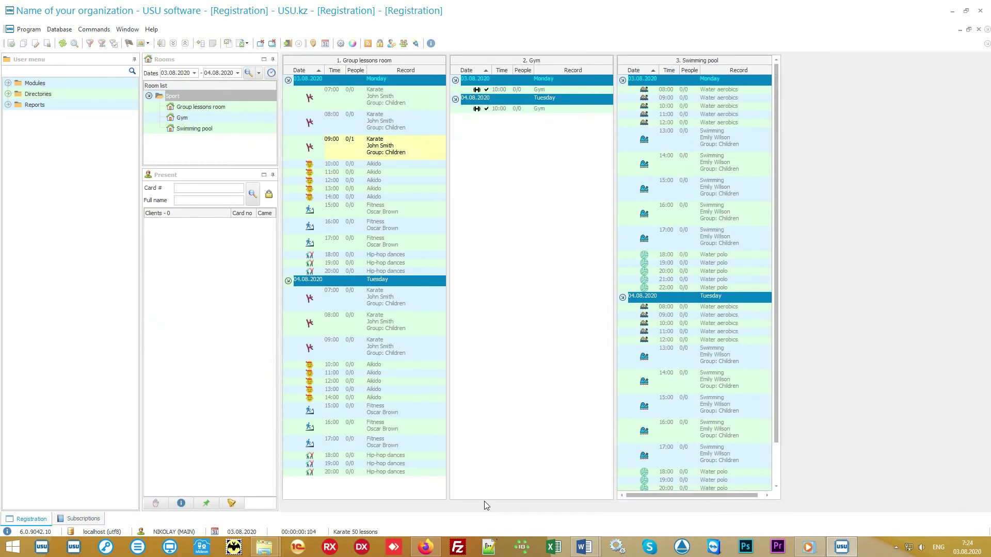
Add the client with the Fitness 12 sessions subscription to the 15:00 Fitness lesson on 03.08.2020 and save
left_click(90, 520)
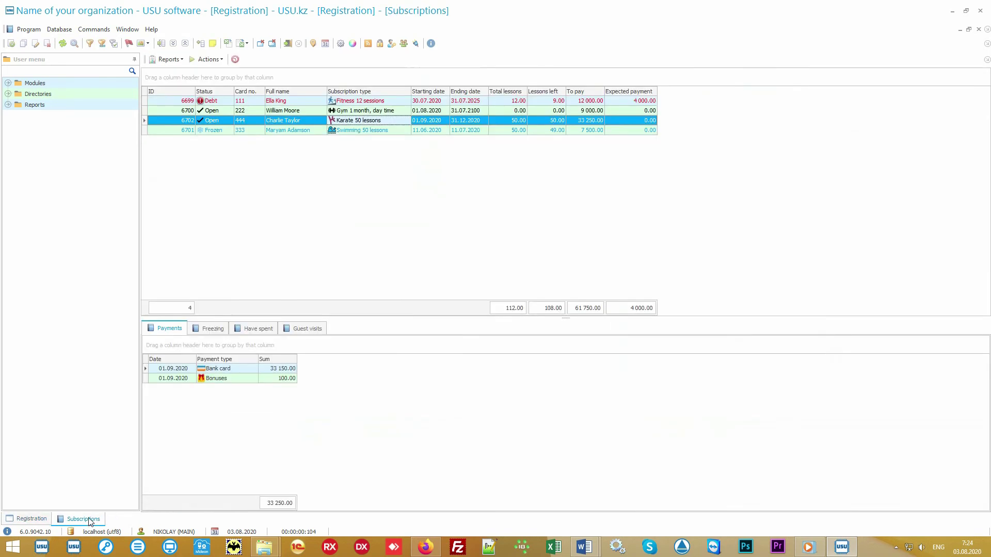
left_click(34, 519)
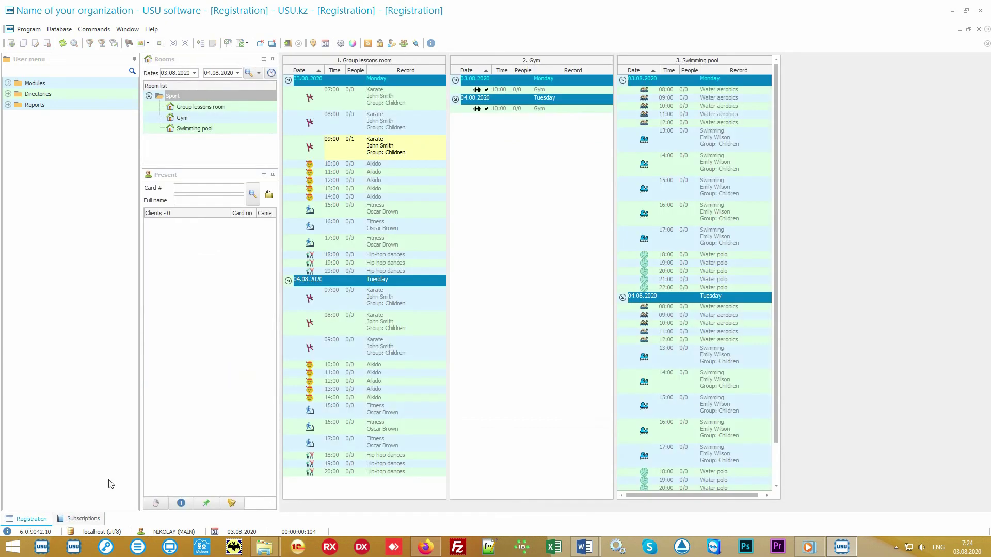
double_click(419, 214)
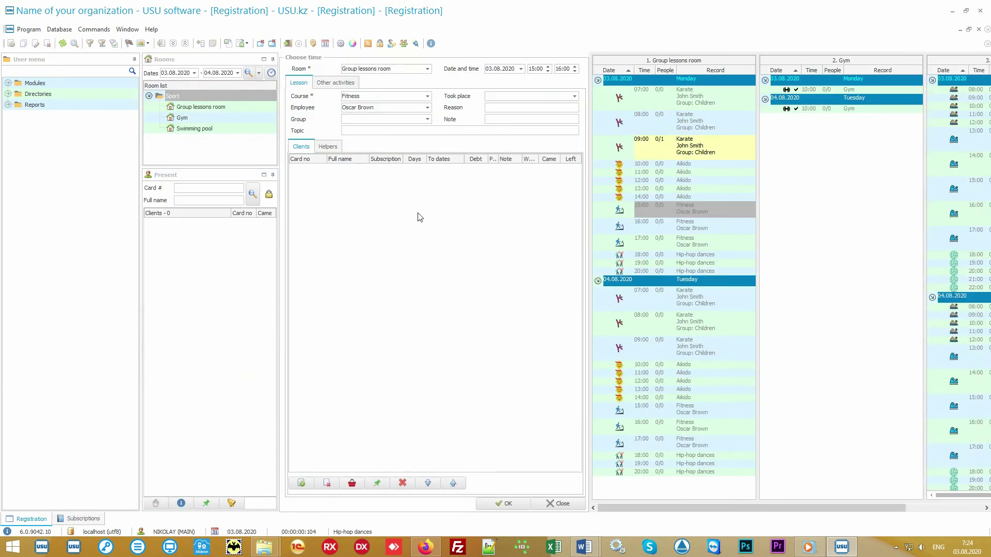
left_click(301, 483)
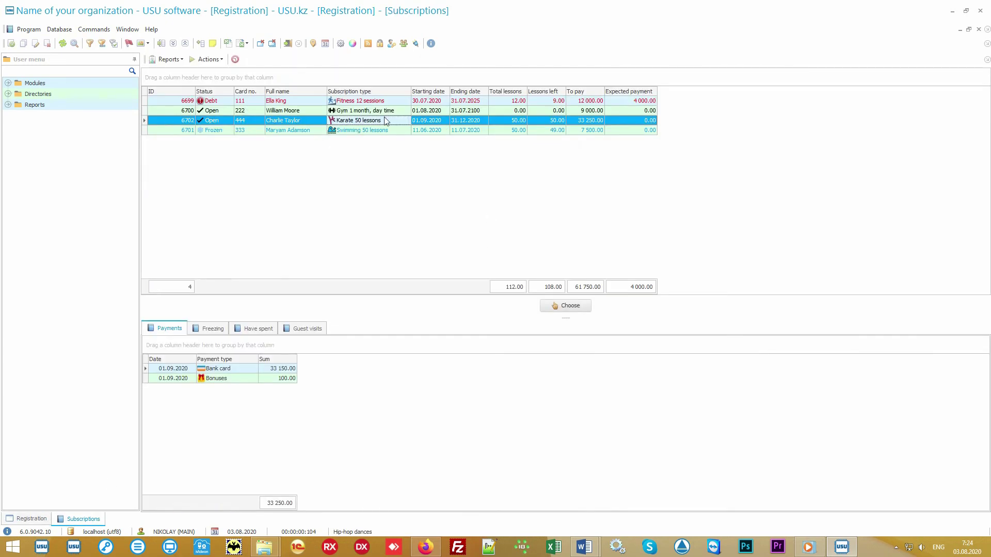
double_click(380, 102)
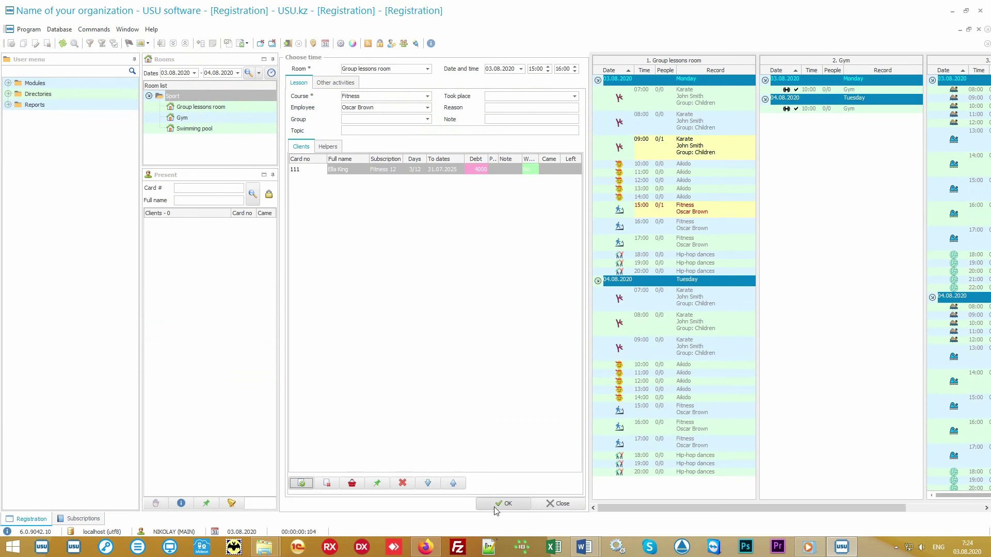
left_click(497, 504)
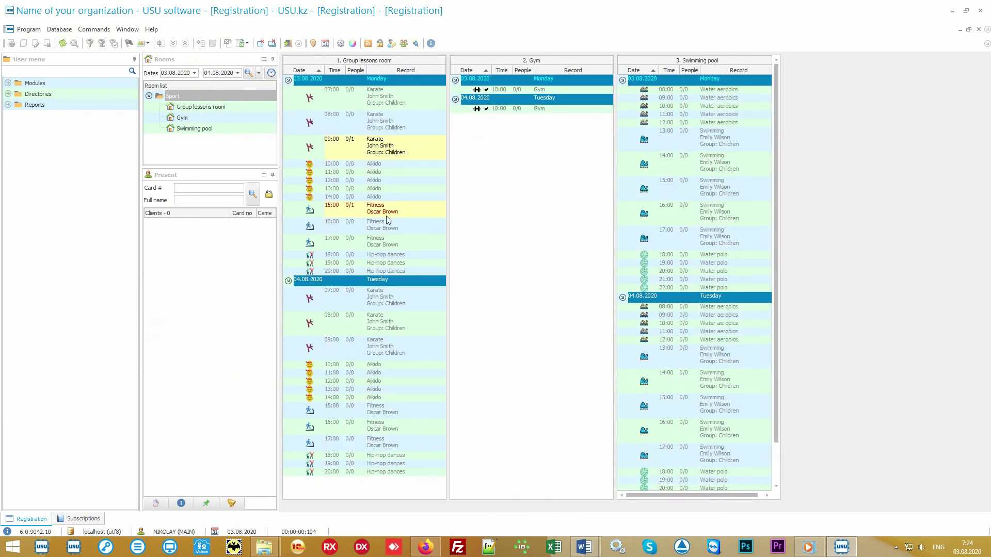
Reopen the 15:00 Fitness lesson, check the enrolled client's debt, and close the lesson without changes
double_click(401, 211)
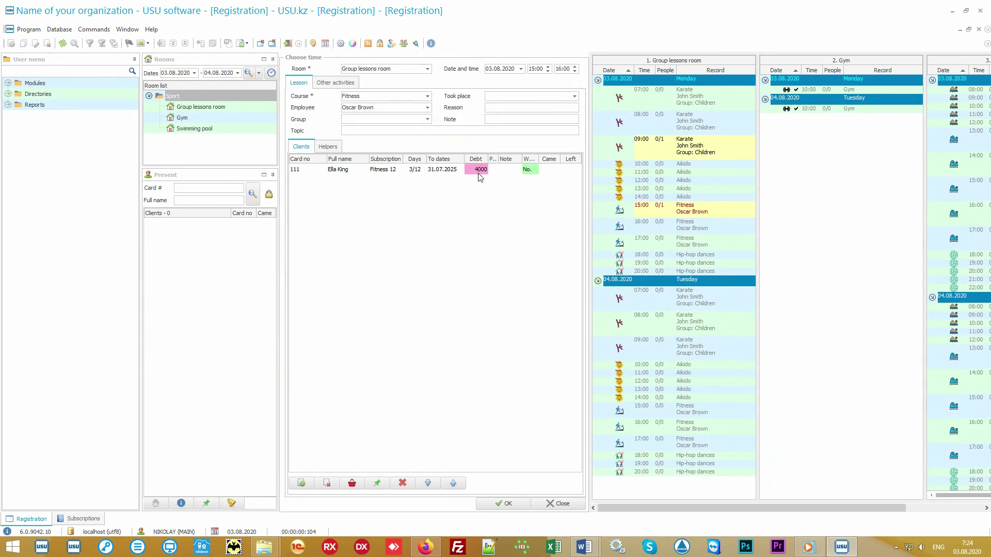
left_click(475, 174)
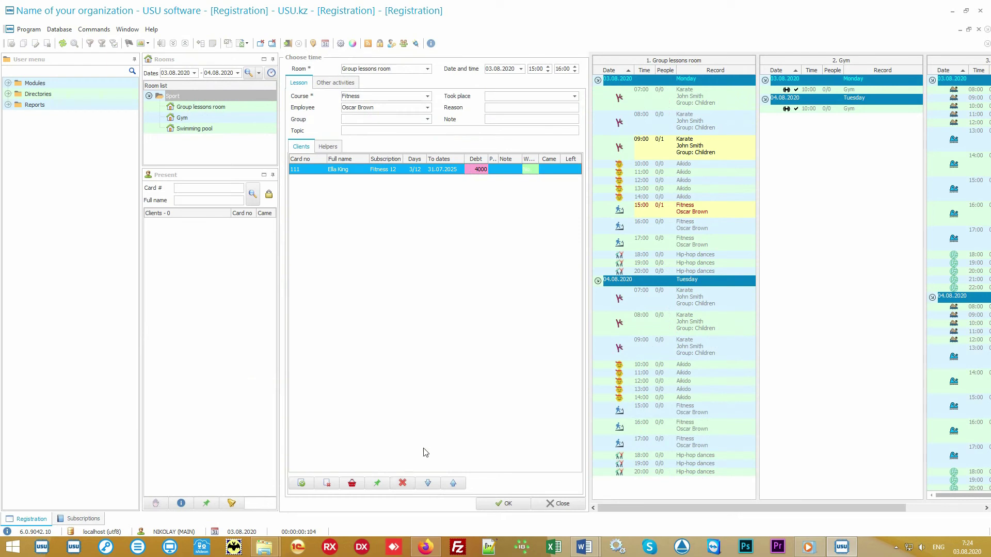
left_click(561, 504)
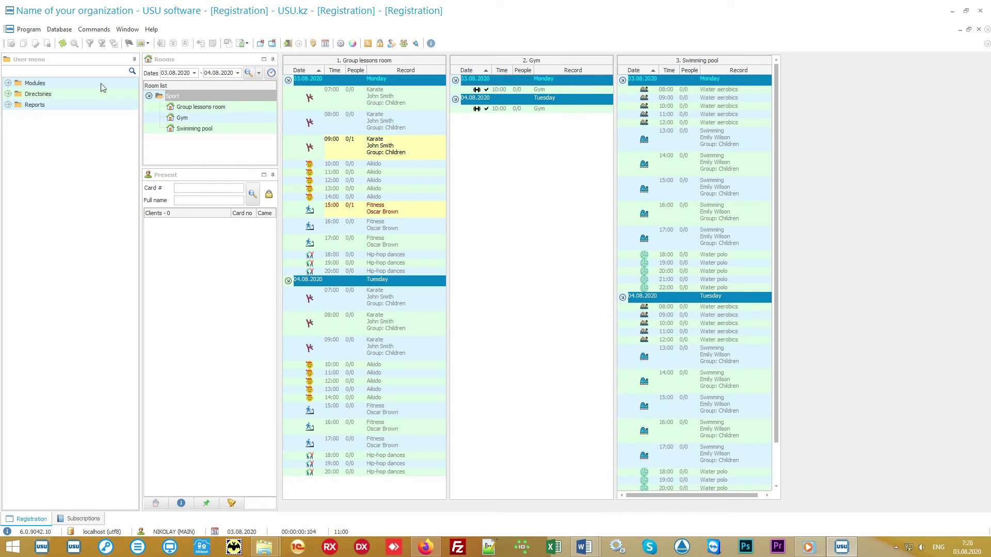
Open the Subscriptions module from the Organization group of the Modules
left_click(75, 60)
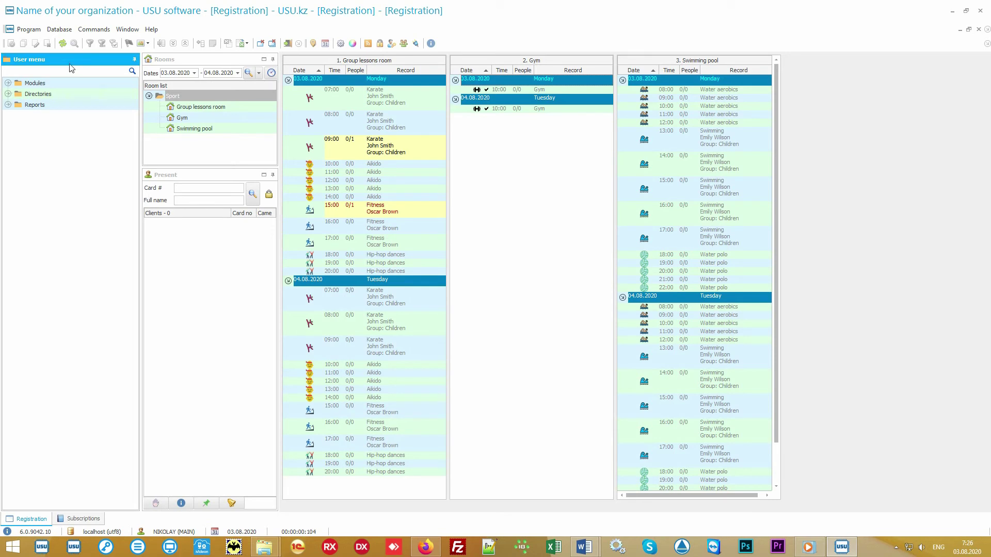
double_click(72, 81)
left_click(76, 94)
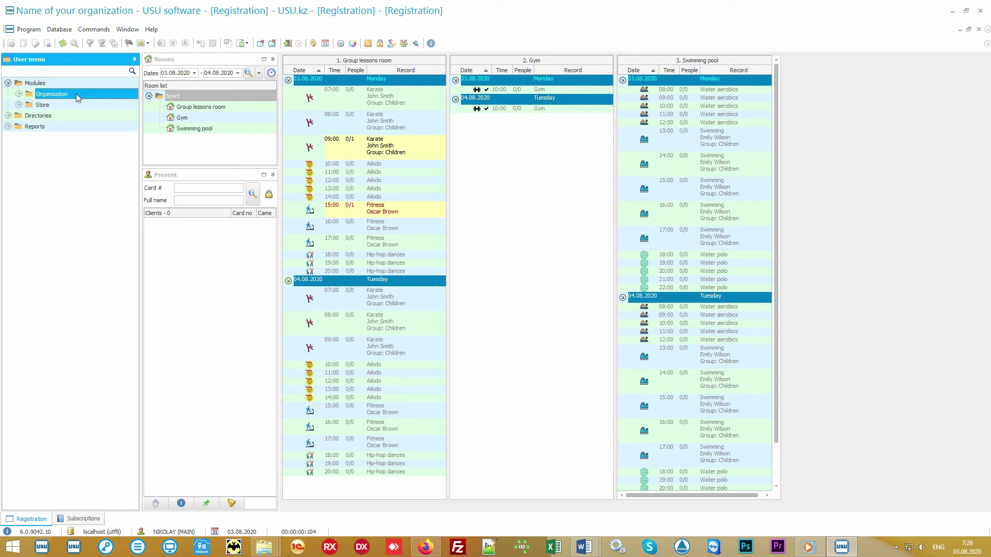
double_click(76, 94)
left_click(90, 156)
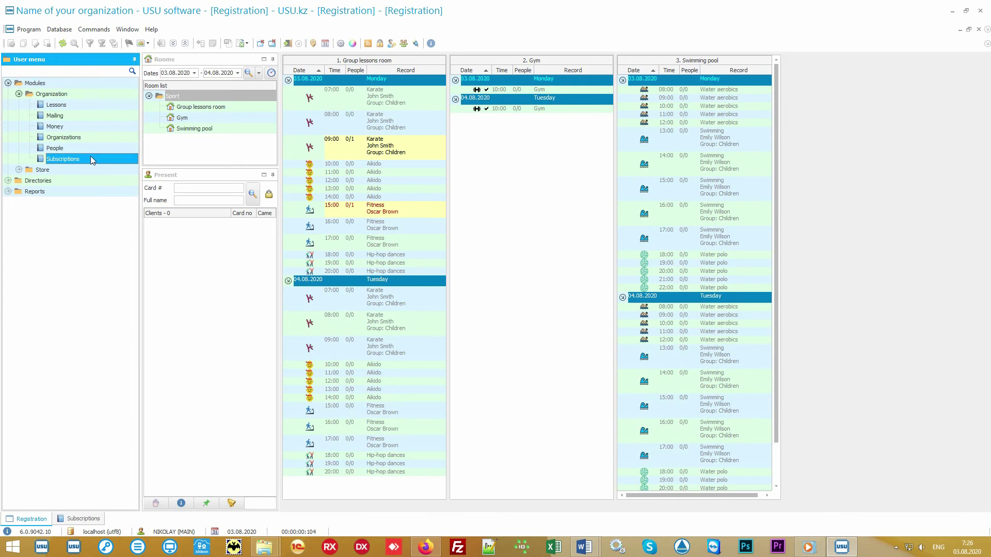
double_click(91, 157)
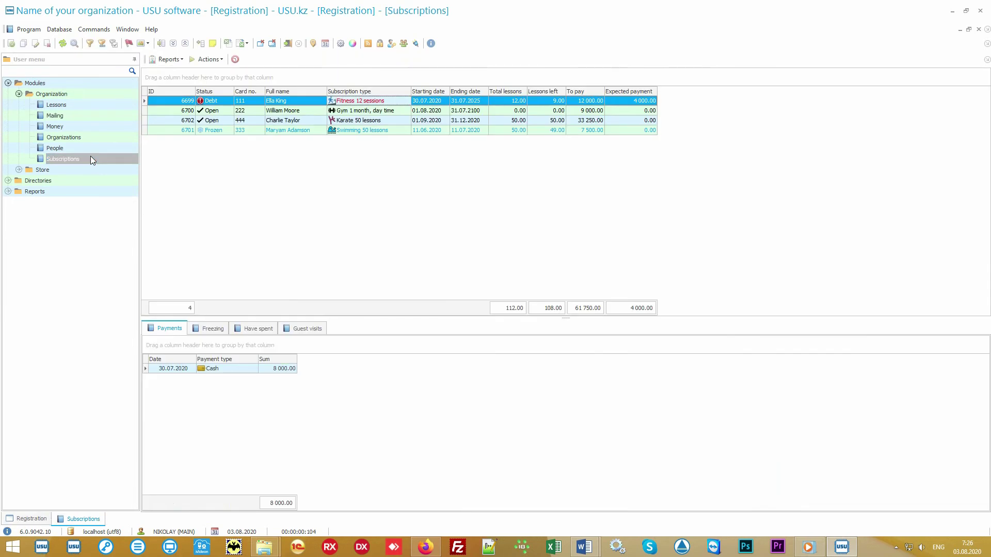
Examine each client's subscription type and payments, and the expected payment on the Fitness 12 sessions subscription
left_click(308, 100)
left_click(302, 111)
left_click(302, 121)
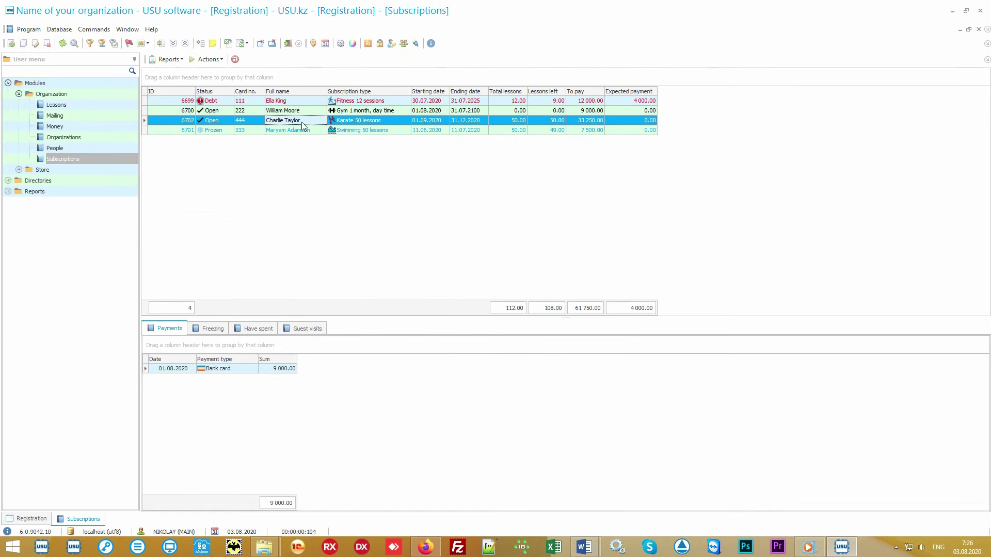
left_click(305, 131)
left_click(345, 131)
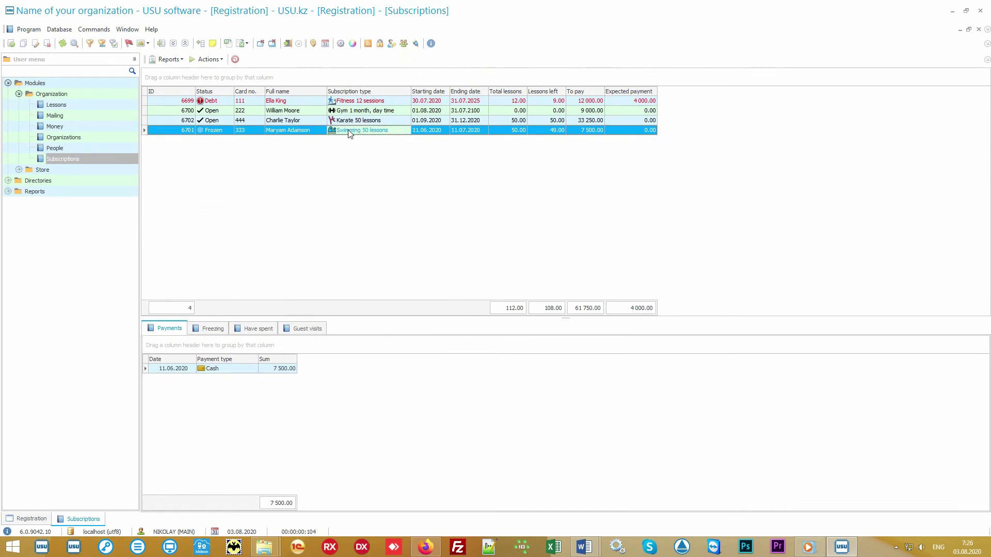
left_click(315, 119)
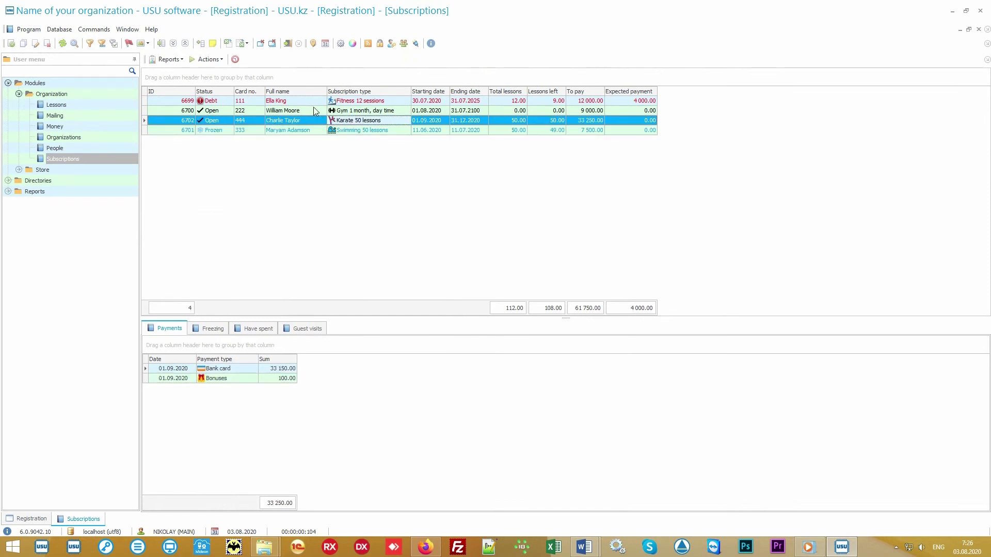
left_click(313, 110)
left_click(348, 110)
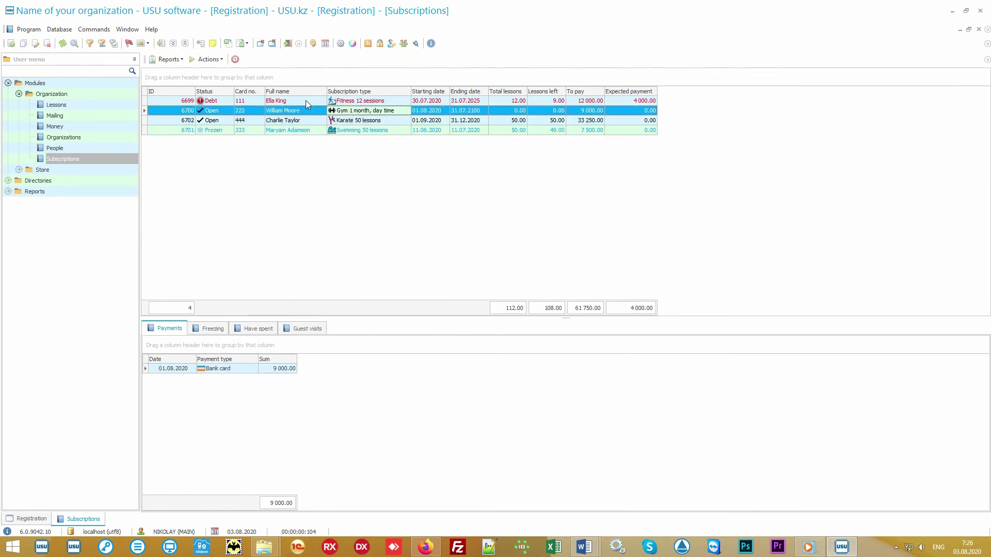
left_click(306, 100)
left_click(363, 101)
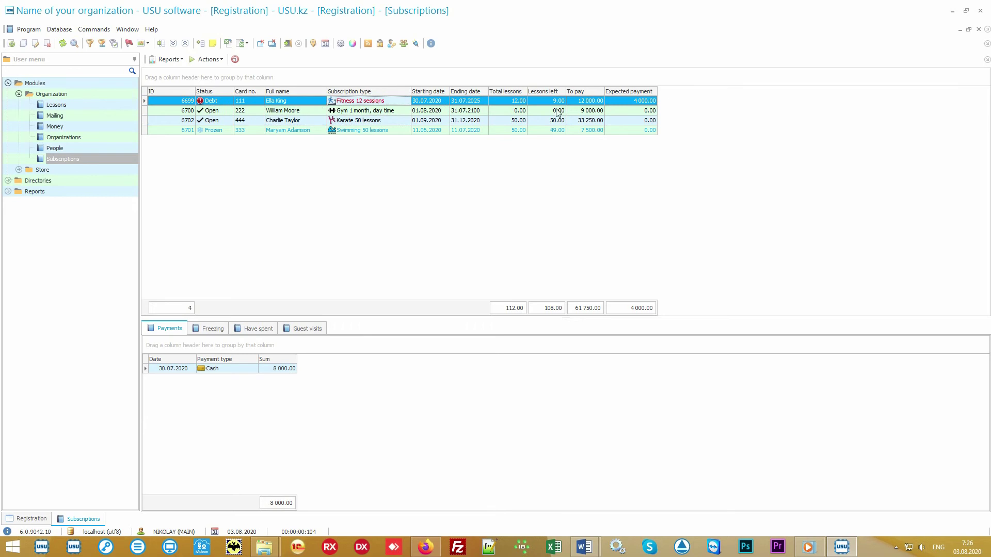
left_click(619, 103)
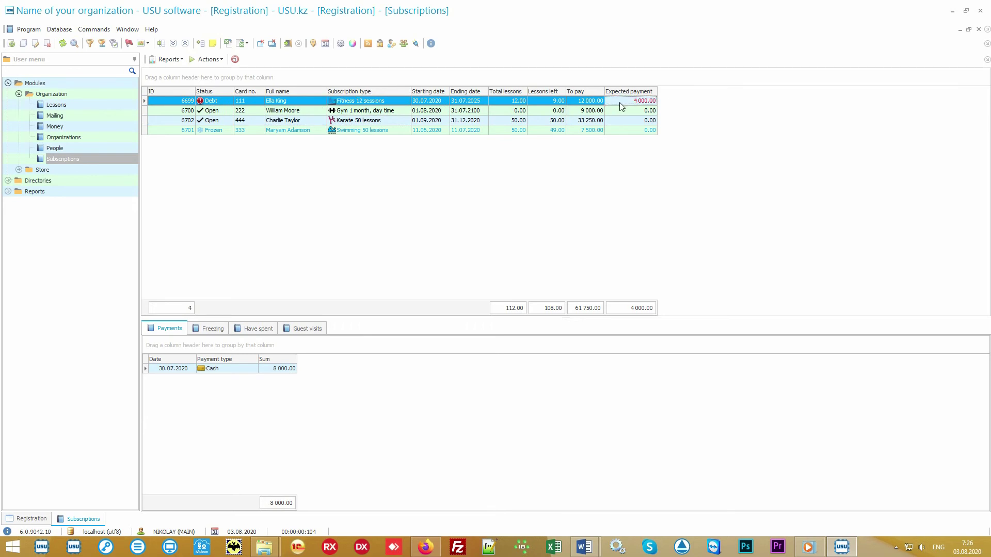
Create a new subscription record with the client's card number and open the People list to fill in the full name
key("F5")
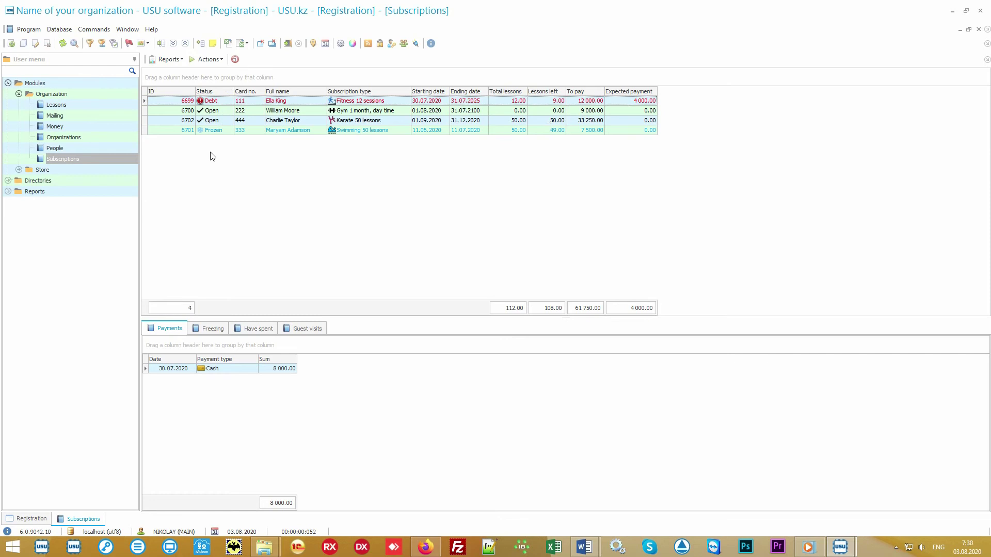
right_click(210, 153)
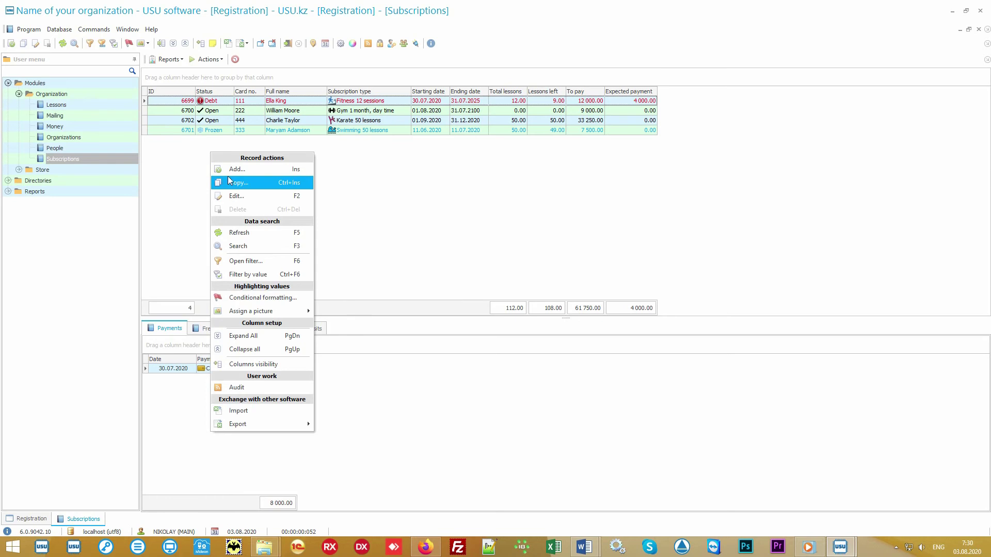
left_click(266, 169)
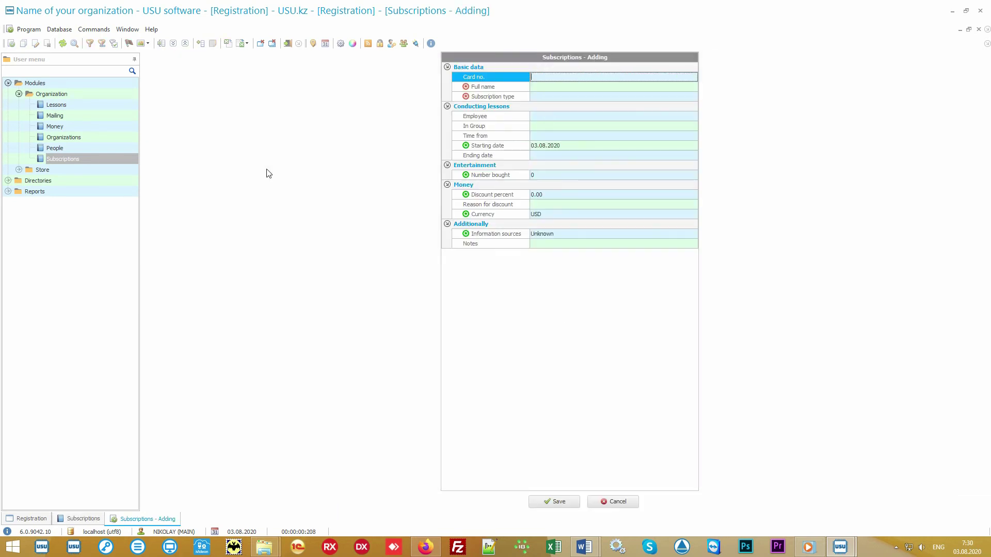
type("555")
left_click(545, 87)
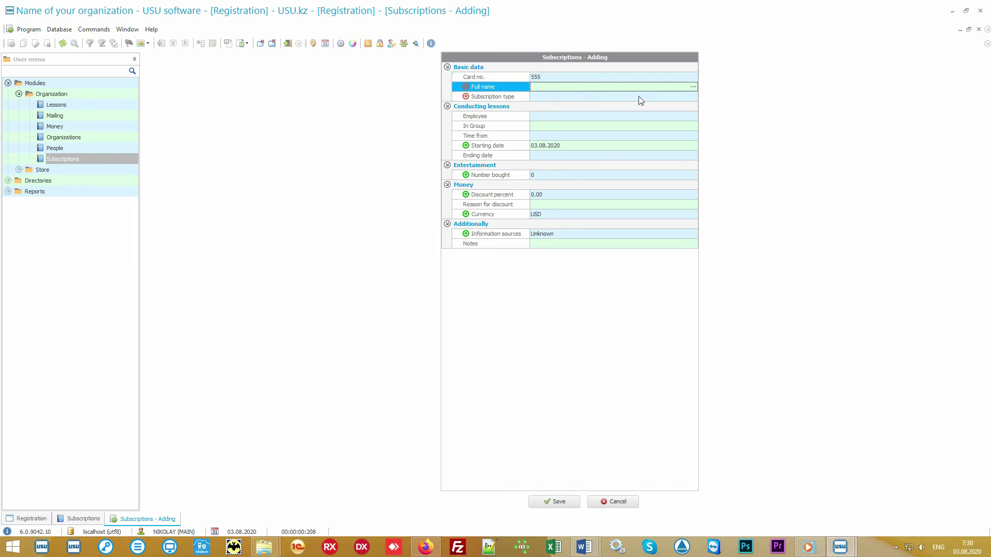
left_click(693, 86)
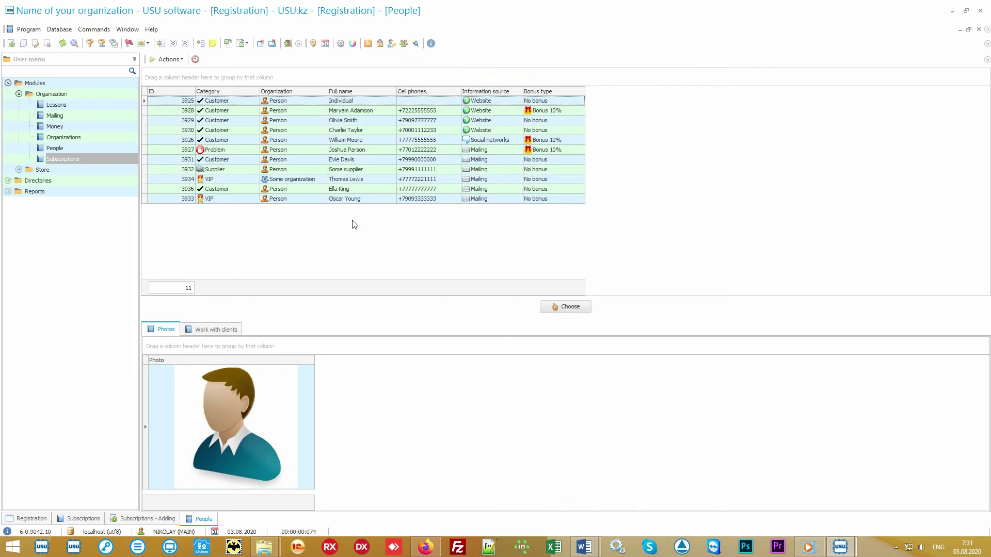
Examine the photos, categories and contact details of the clients in the People list
left_click(290, 189)
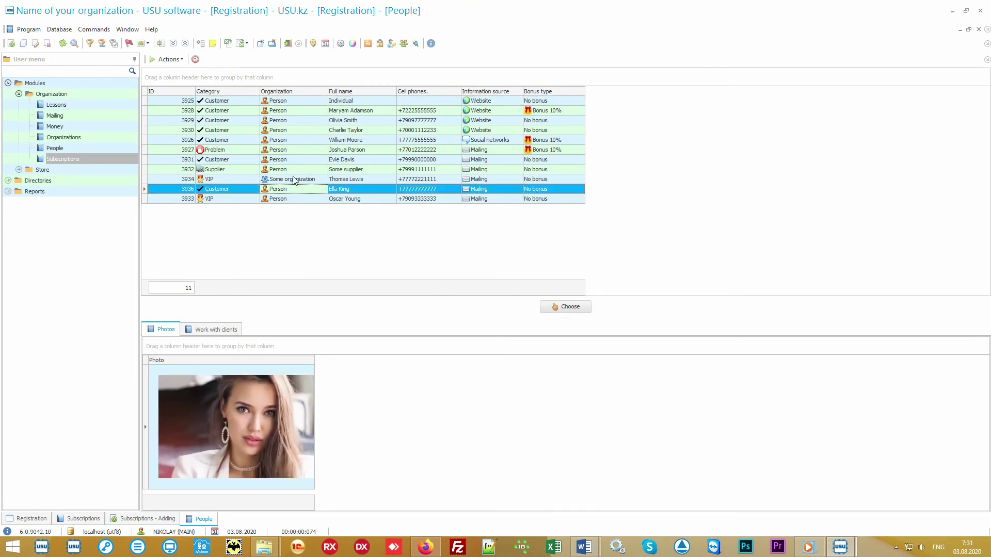
left_click(299, 171)
left_click(301, 179)
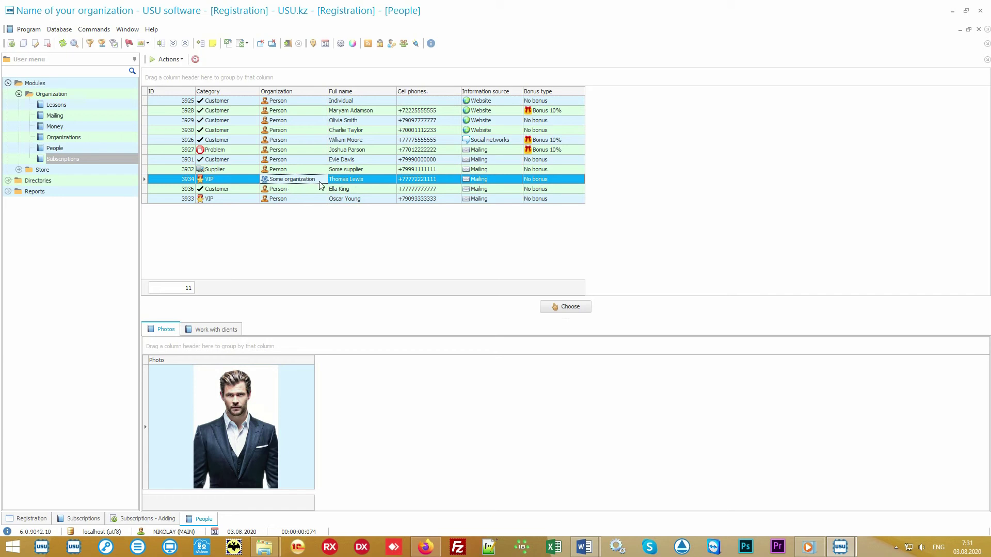
left_click(233, 161)
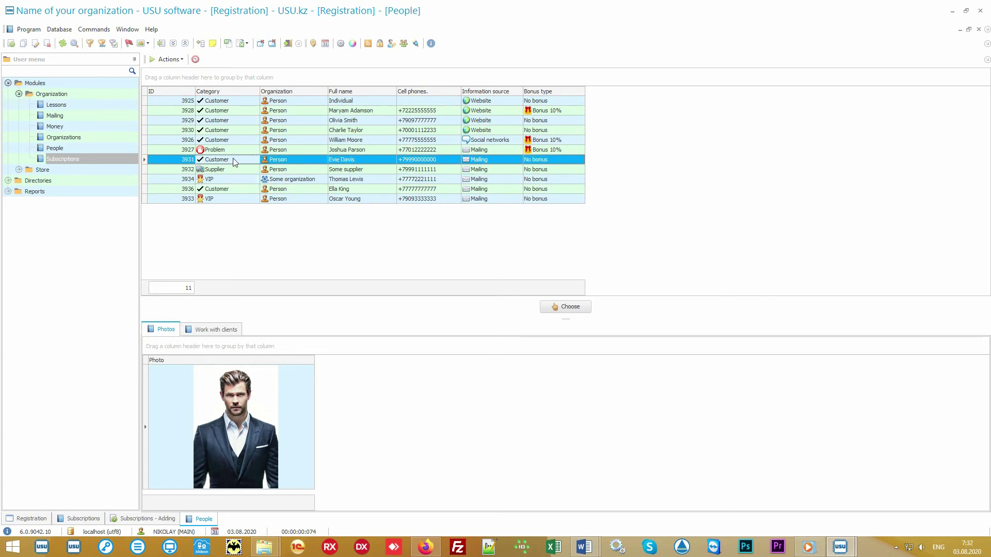
left_click(240, 133)
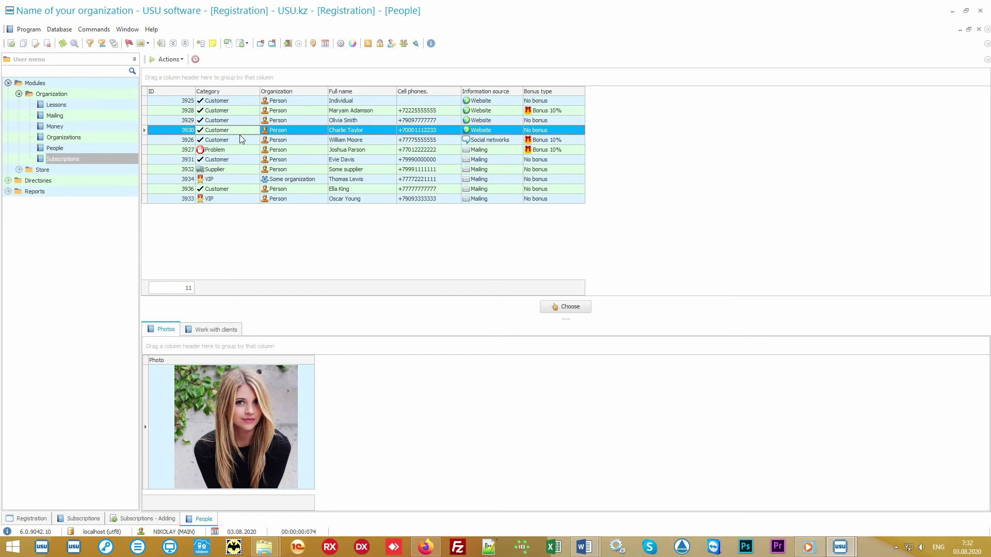
left_click(244, 124)
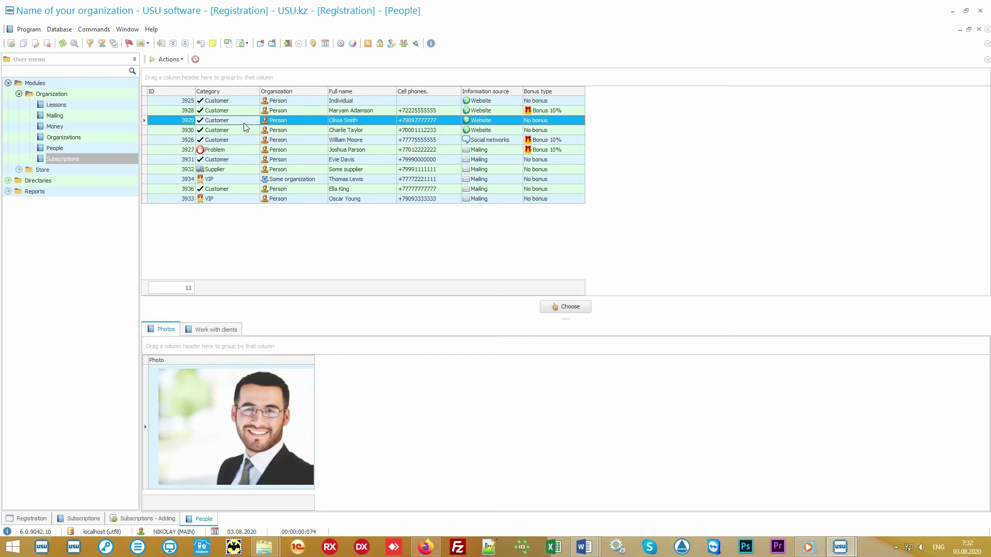
left_click(242, 152)
left_click(238, 180)
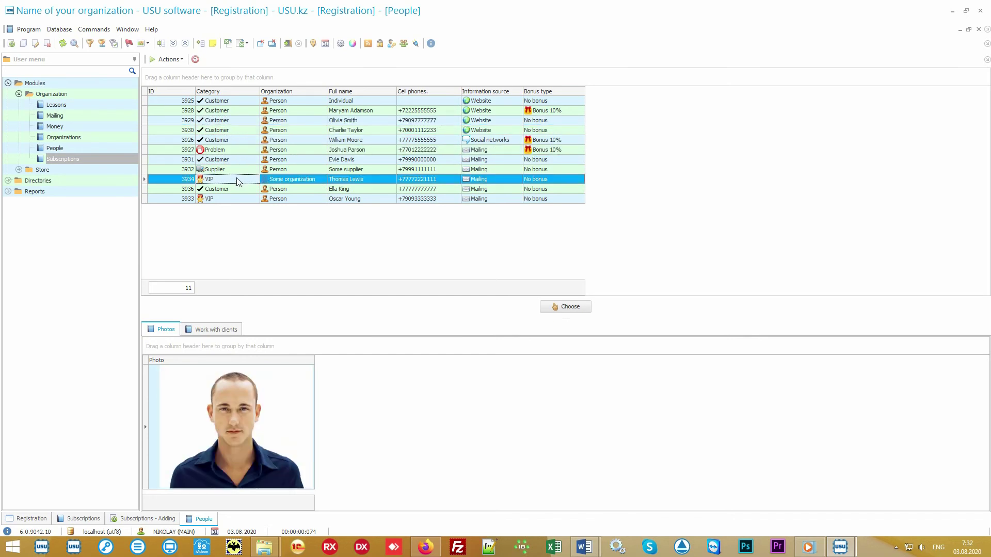
left_click(234, 200)
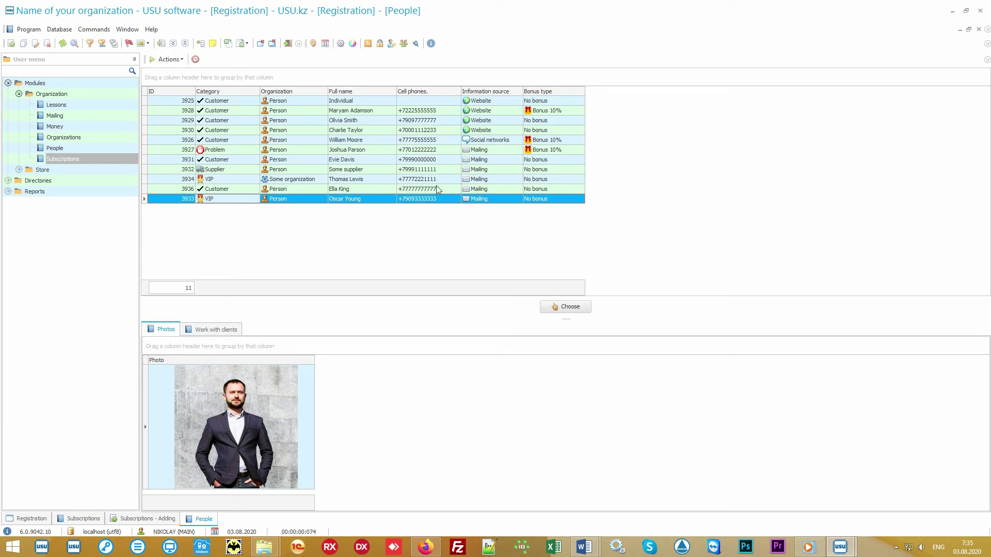
Sort the People list by full name, find the client by the name's first letters, and assign her to the subscription
left_click(378, 93)
left_click(371, 102)
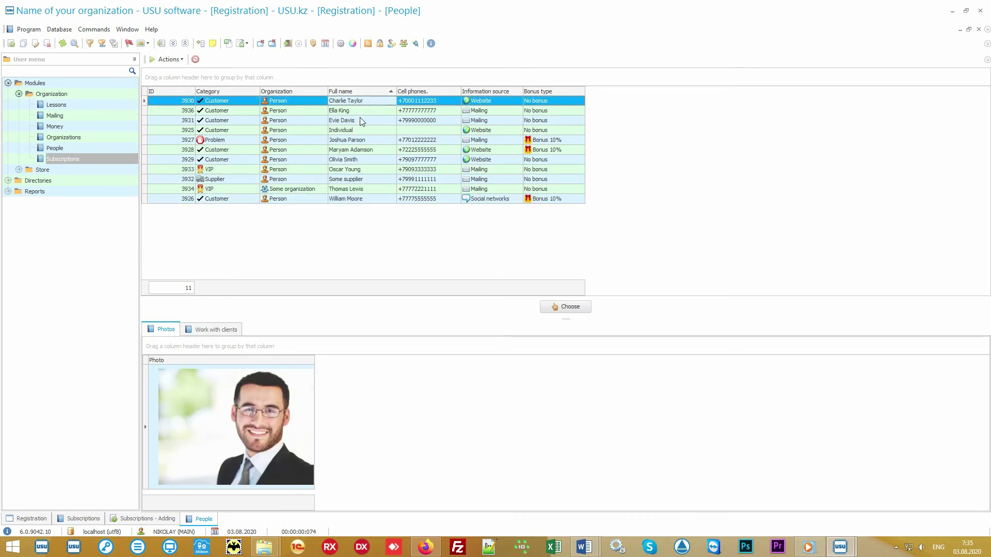
type("ol")
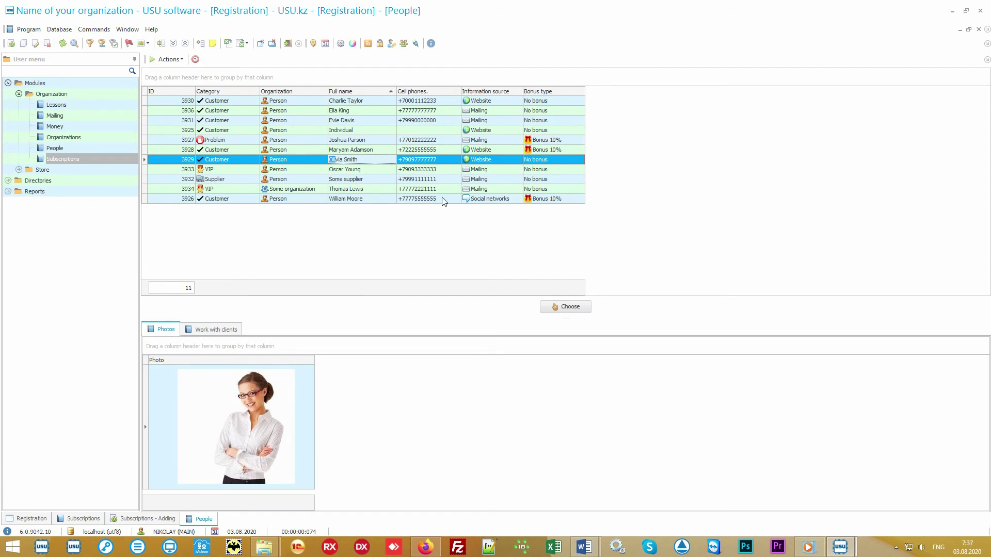
left_click(577, 309)
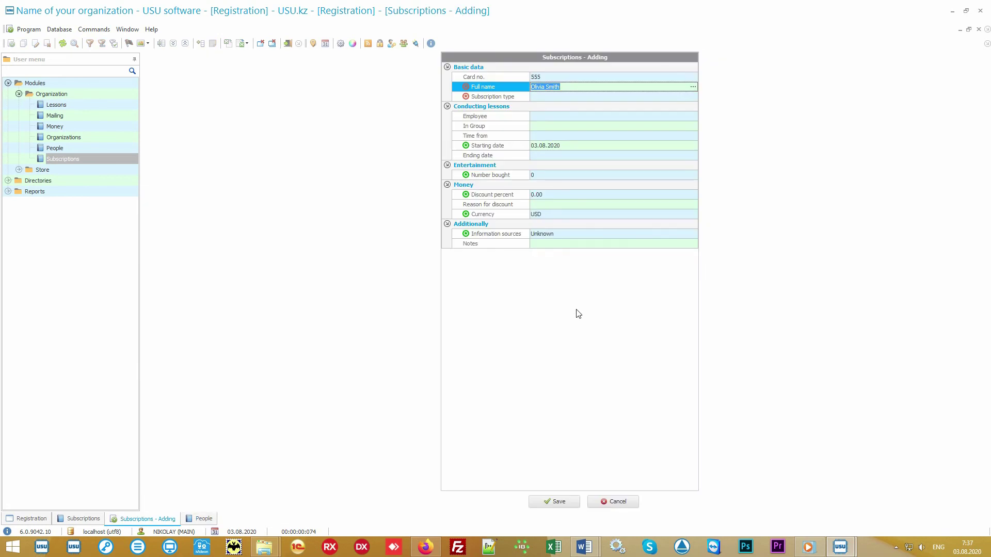
left_click(614, 86)
Set the new subscription's type to Fitness 12 sessions
left_click(570, 97)
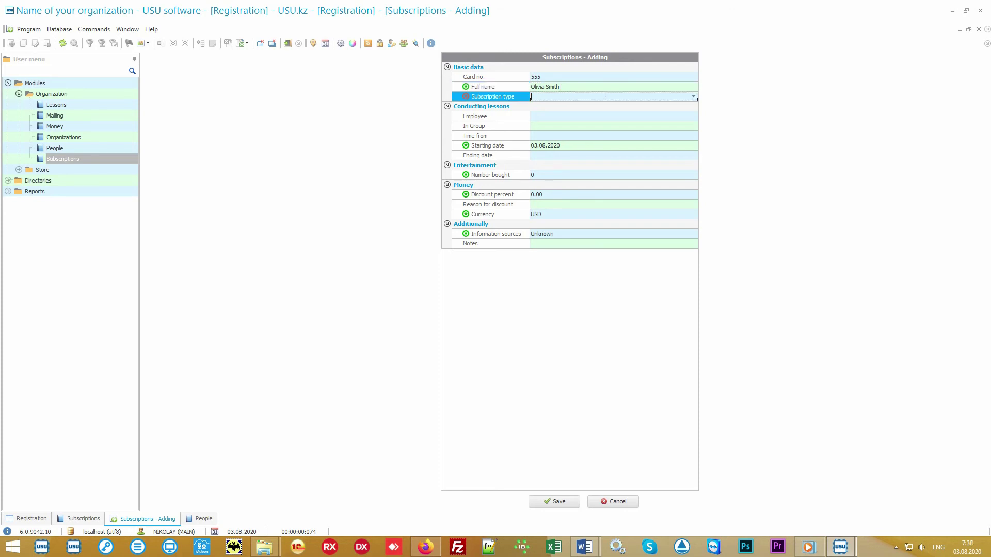
left_click(694, 96)
type("Fitness 12 sessions")
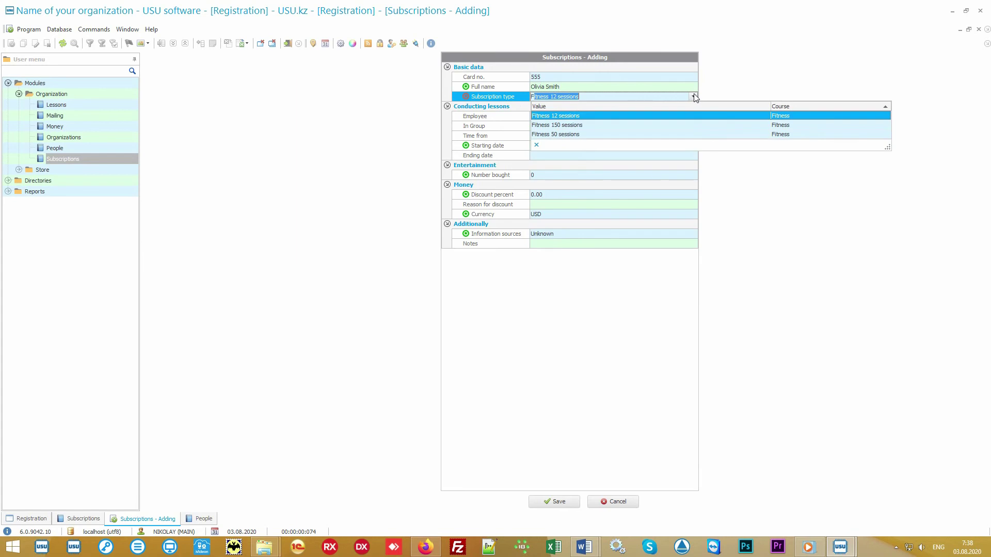
left_click(660, 116)
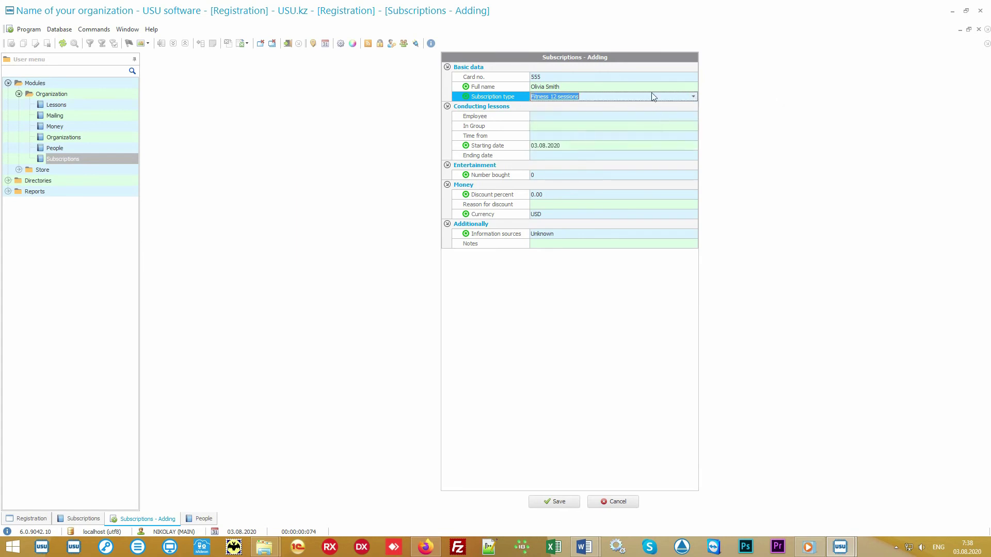
left_click(609, 98)
left_click(611, 76)
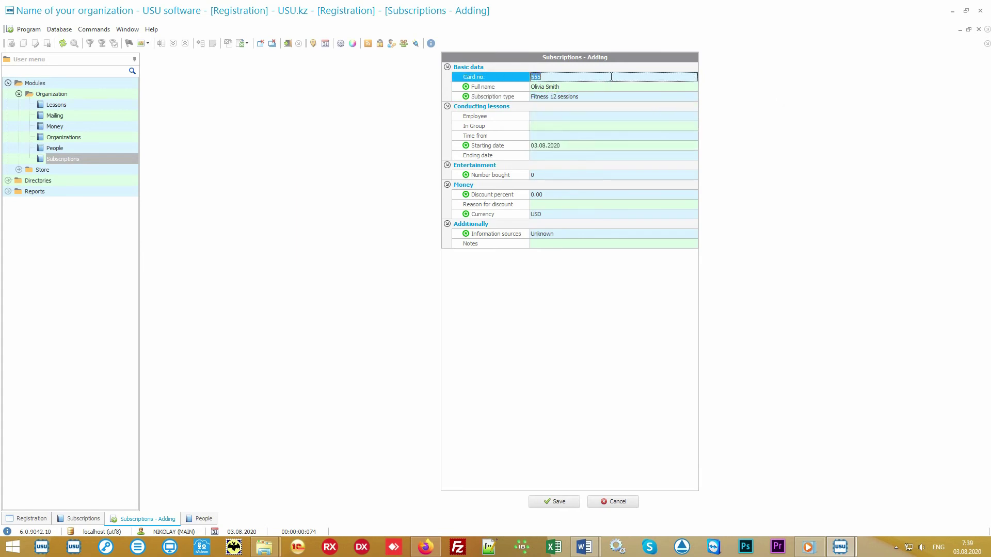
left_click(611, 77)
Check the Employee, In Group and Time from fields, leave them unfilled, and save the new subscription
left_click(502, 116)
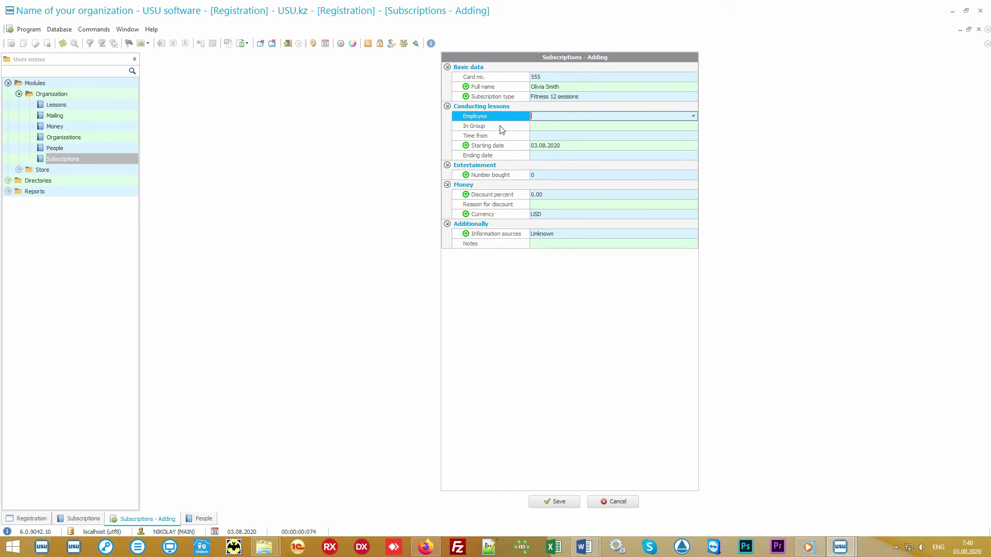
left_click(501, 127)
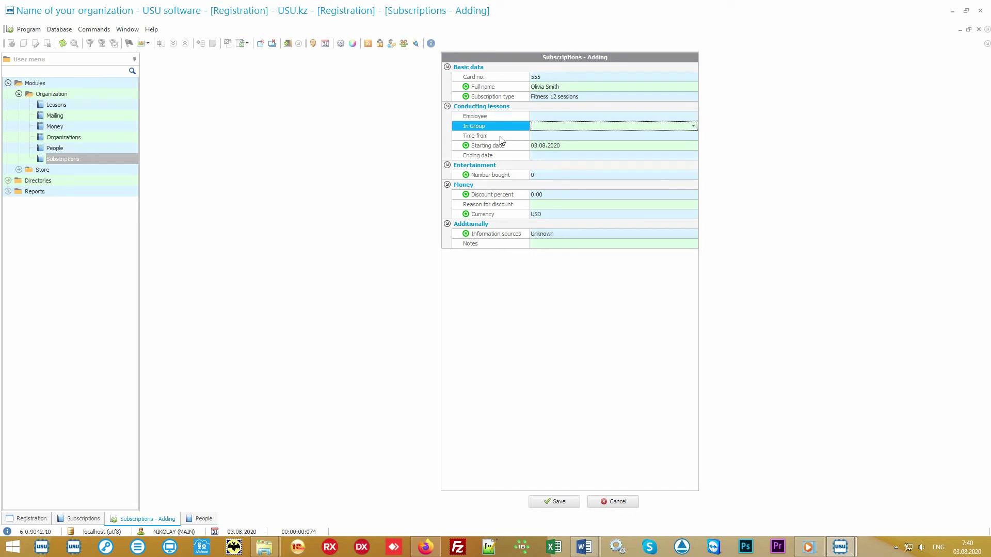
left_click(501, 136)
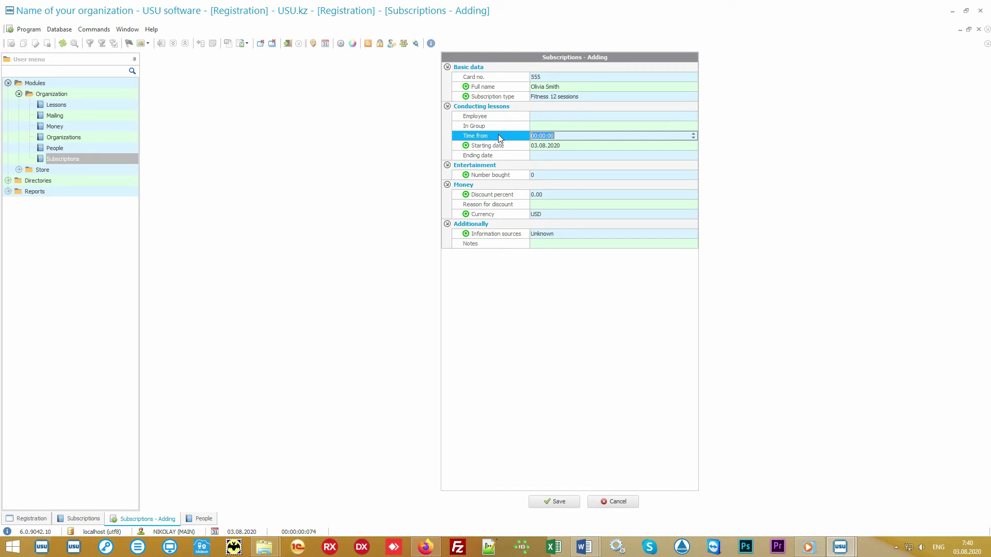
left_click(548, 502)
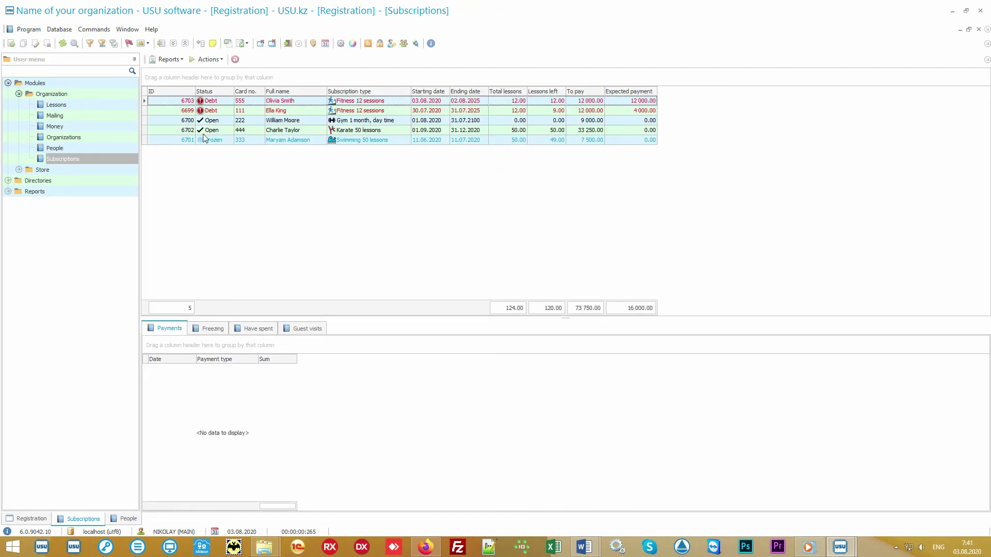
Sort the subscriptions by ID and select the newly added Fitness 12 sessions subscription
left_click(170, 90)
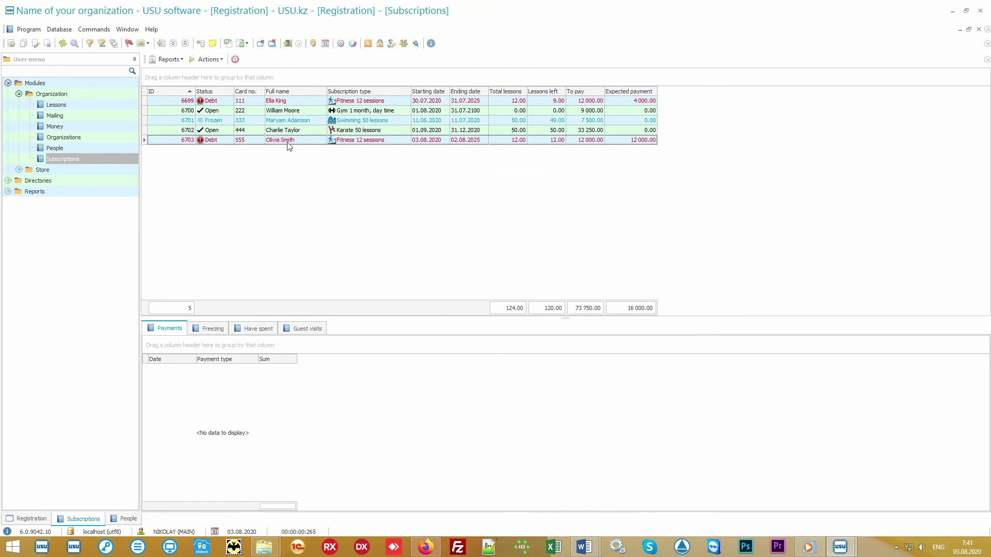
left_click(302, 141)
left_click(398, 141)
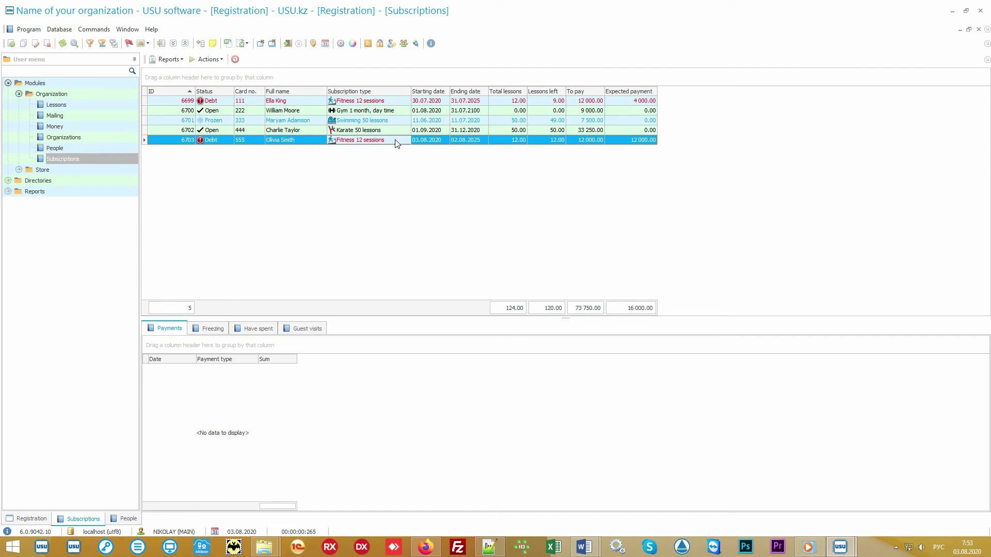
Schedule the subscription's Fitness sessions at 16:00 instead of 15:00 from 03.08.2020, with Change every day enabled, and save the schedule
left_click(209, 60)
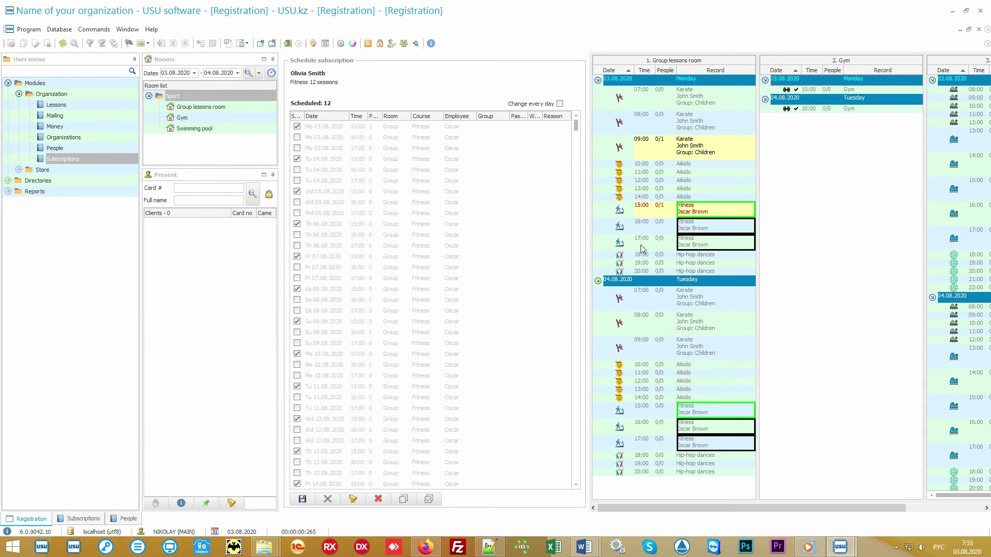
left_click(535, 106)
left_click(321, 129)
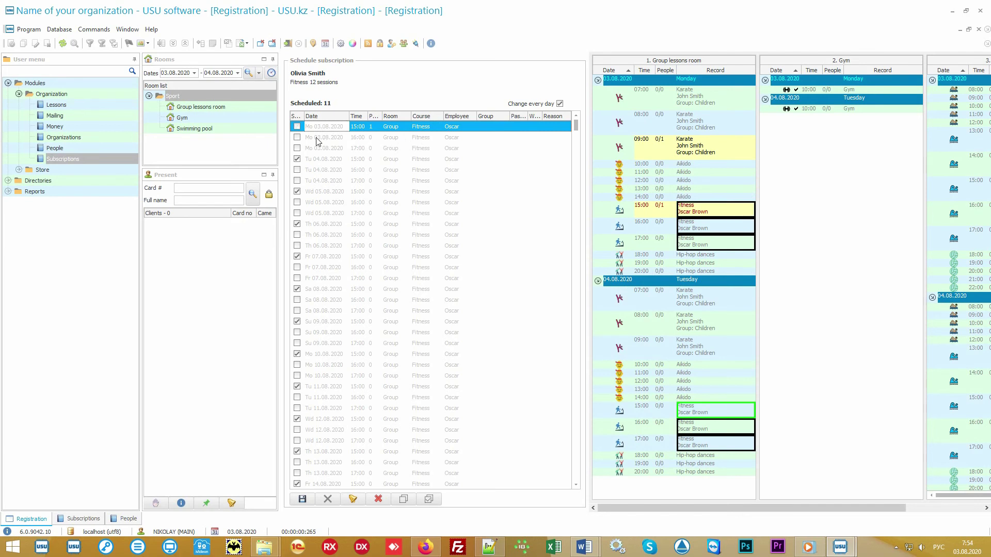
left_click(317, 139)
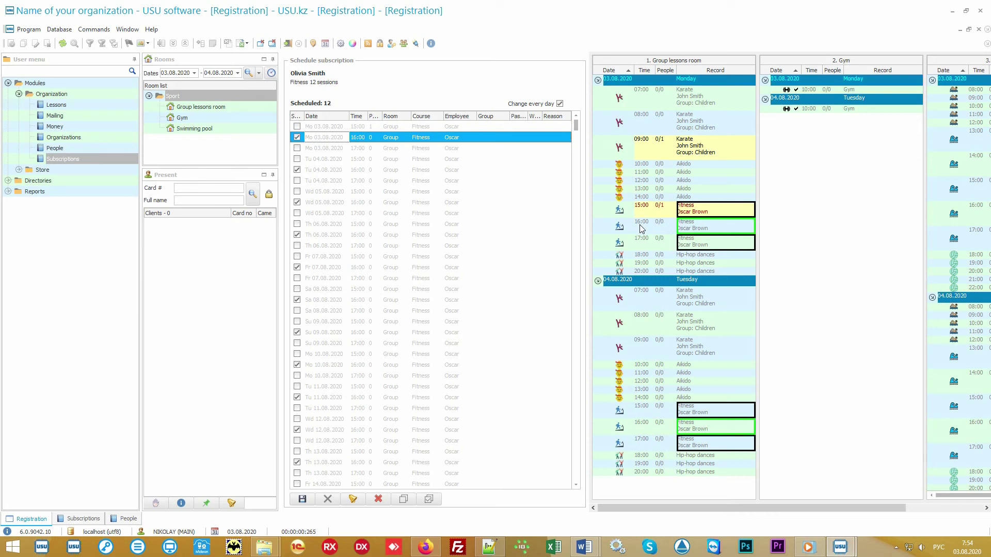
left_click(304, 500)
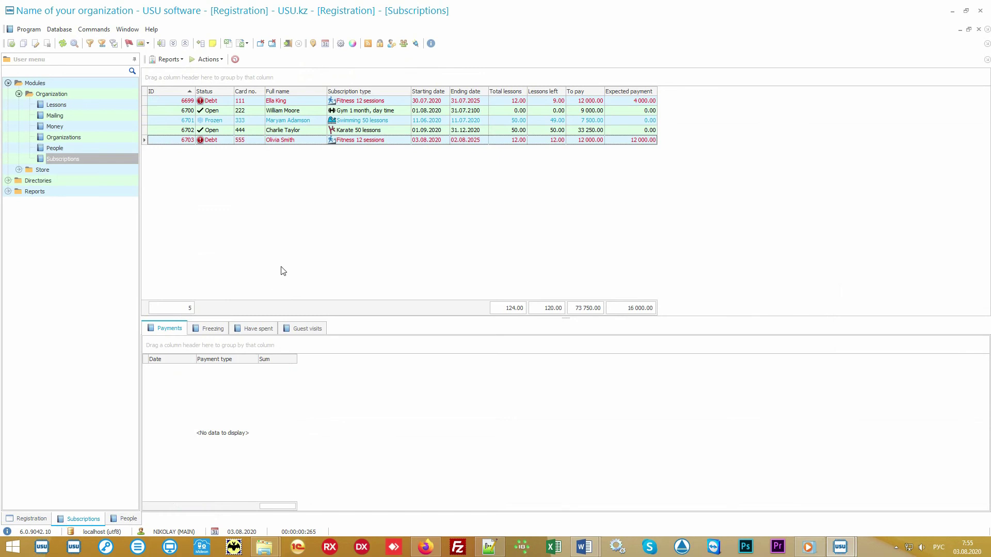
Add a cash payment of 11 000 dated 03.08.2020 to the newly added Fitness 12 sessions subscription
left_click(397, 142)
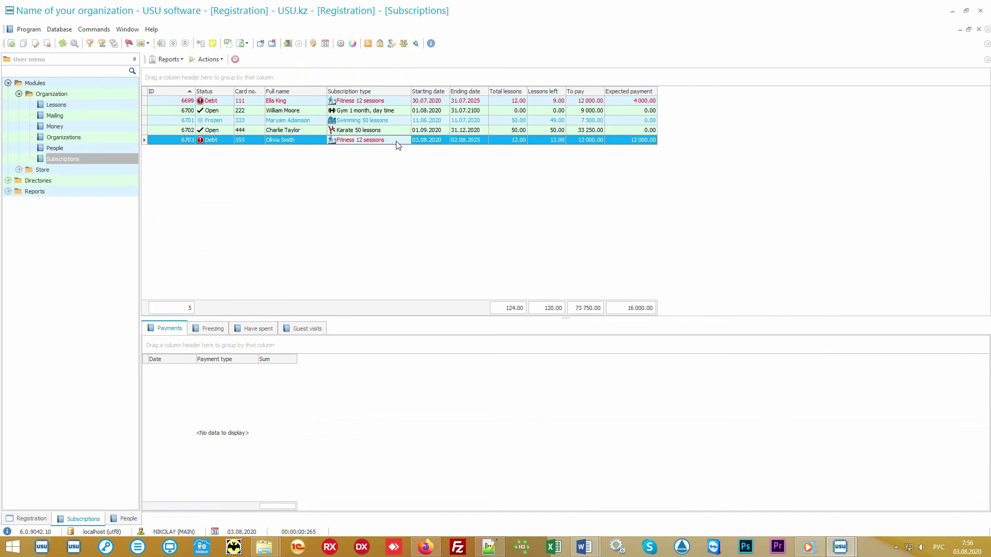
left_click(396, 113)
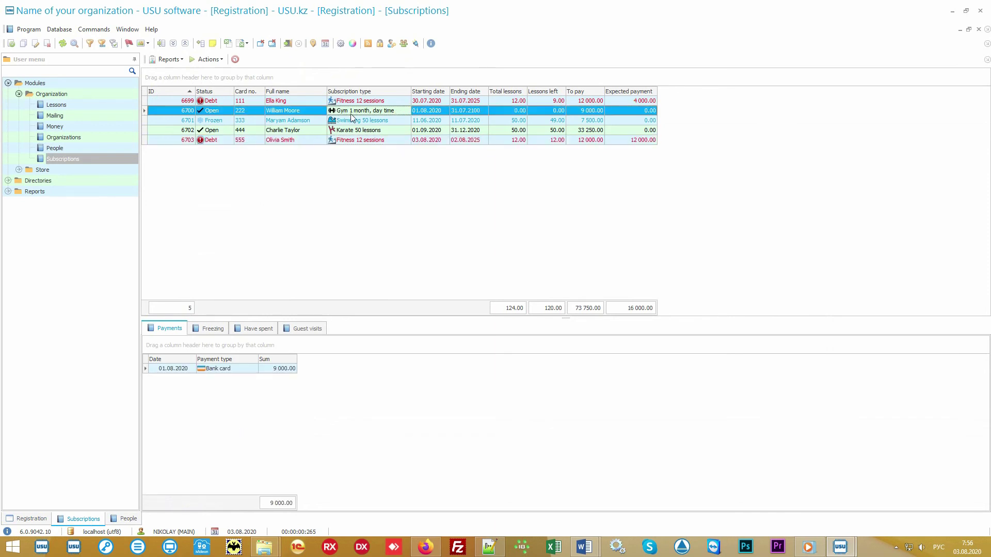
left_click(393, 142)
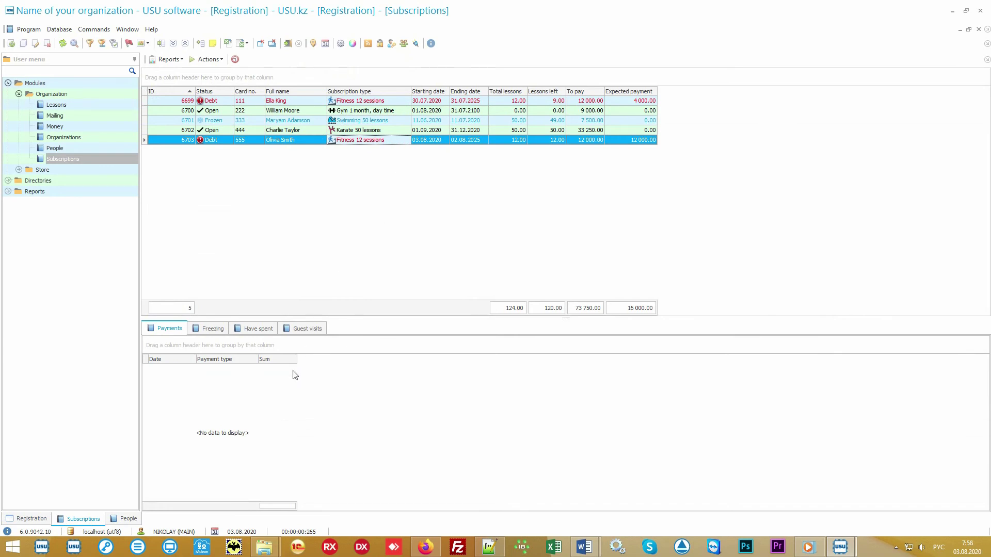
left_click(265, 426)
right_click(264, 425)
left_click(317, 160)
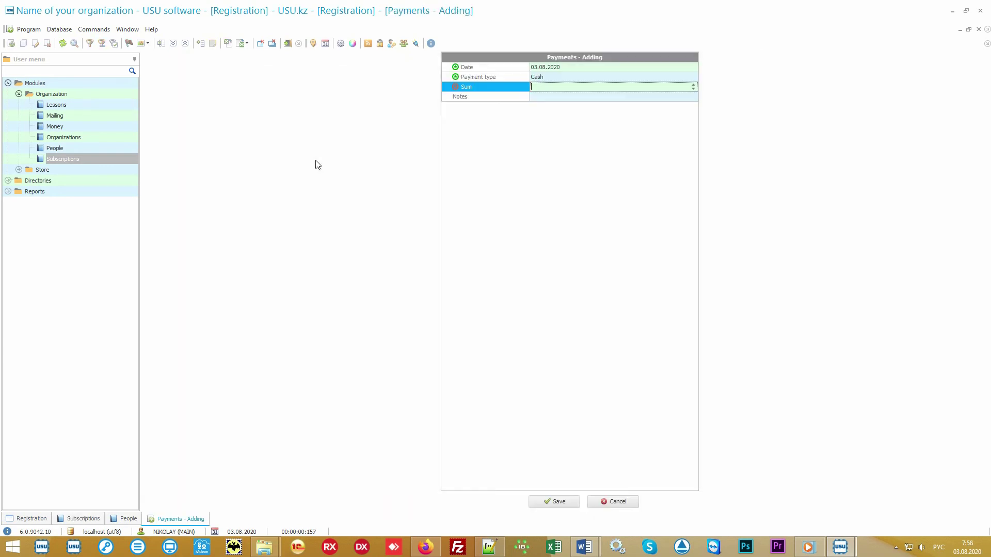
type("11 000")
key("Return")
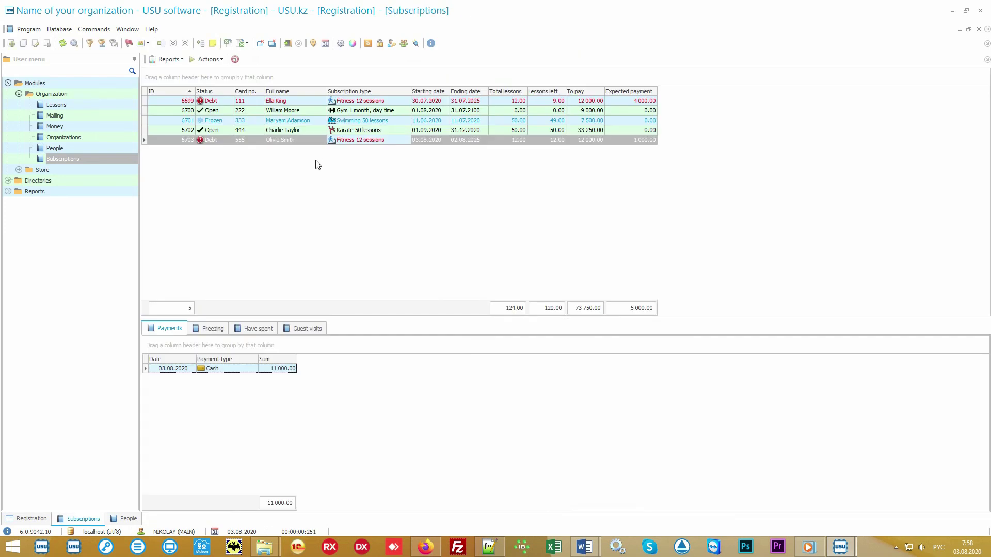
left_click(595, 141)
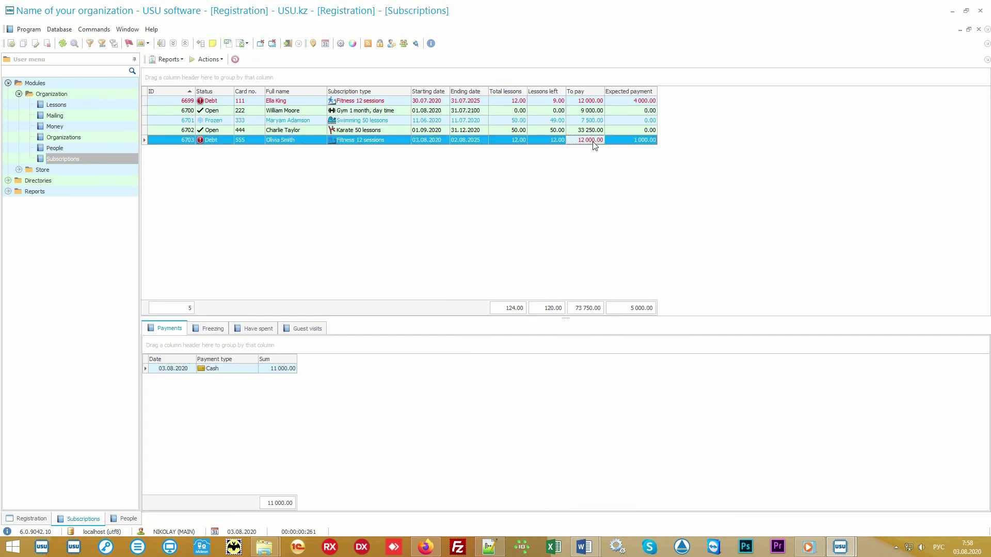
View the incoming cash order for the new subscription's 11 000 cash payment, and close the report
left_click(624, 144)
left_click(243, 369)
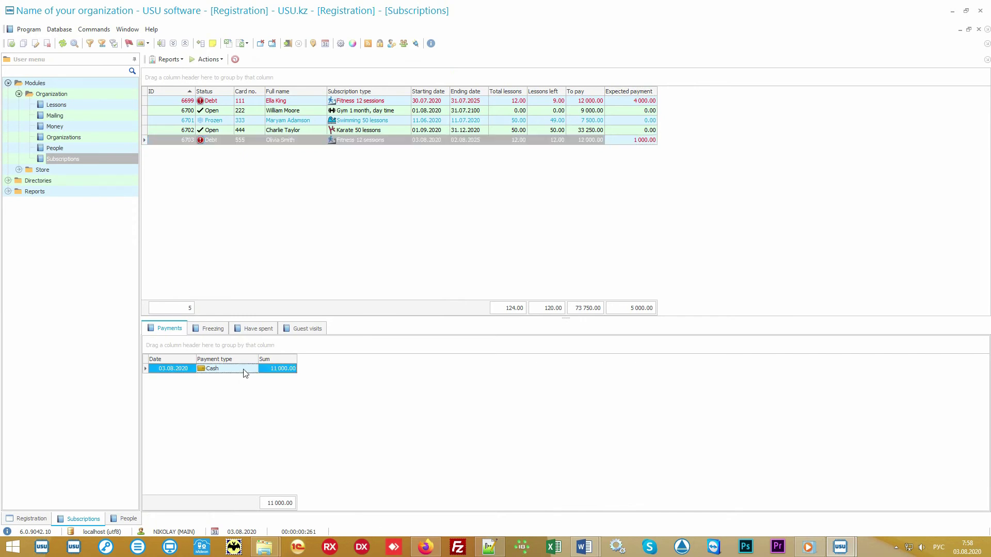
left_click(172, 60)
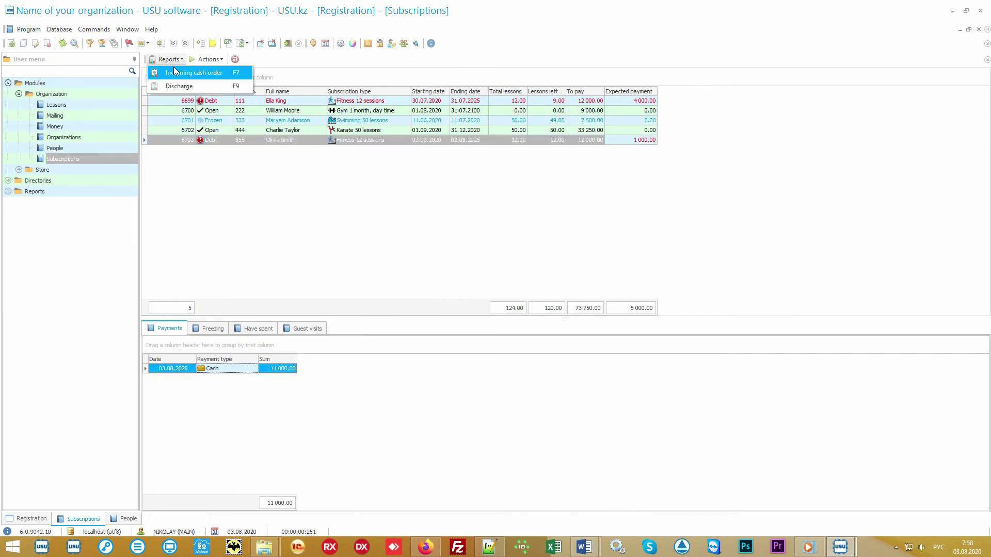
left_click(174, 71)
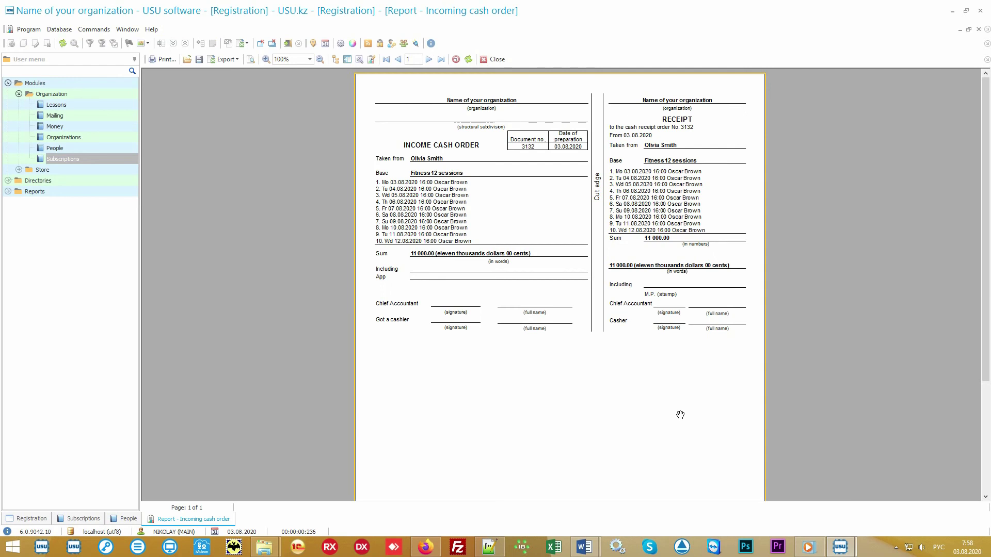
scroll(680, 415, "up", 2)
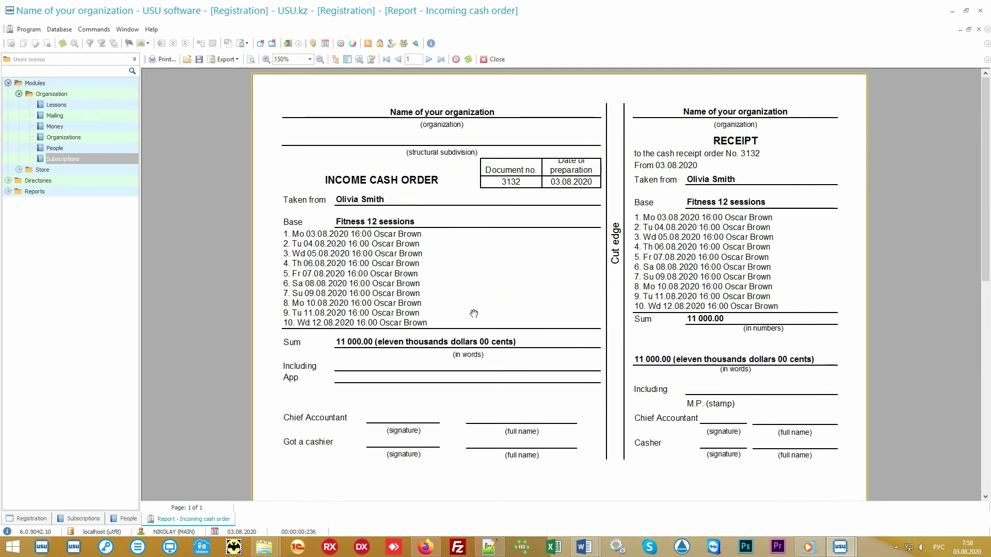
left_click(494, 60)
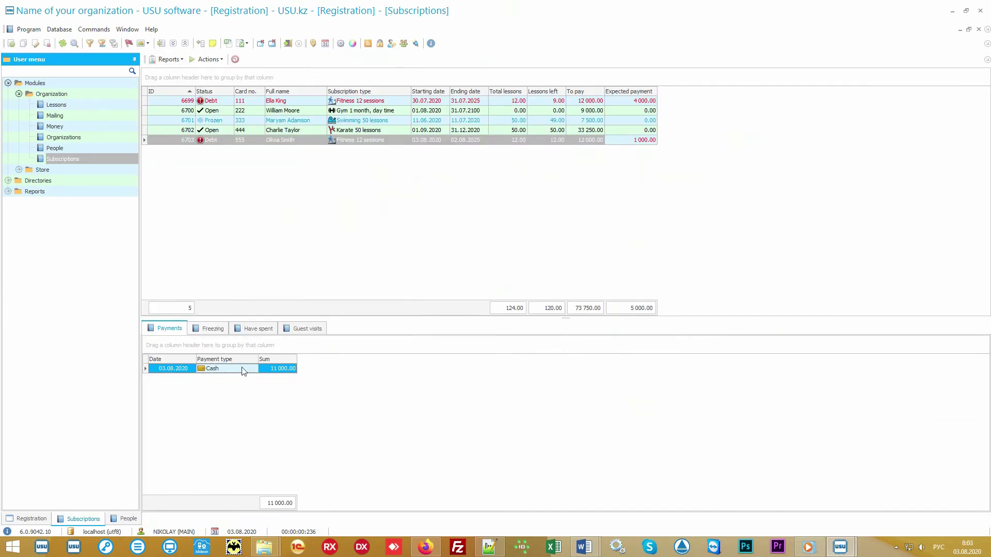
View the Discharge report of visited lessons for the new Fitness 12 sessions subscription, and close it
left_click(180, 61)
left_click(196, 85)
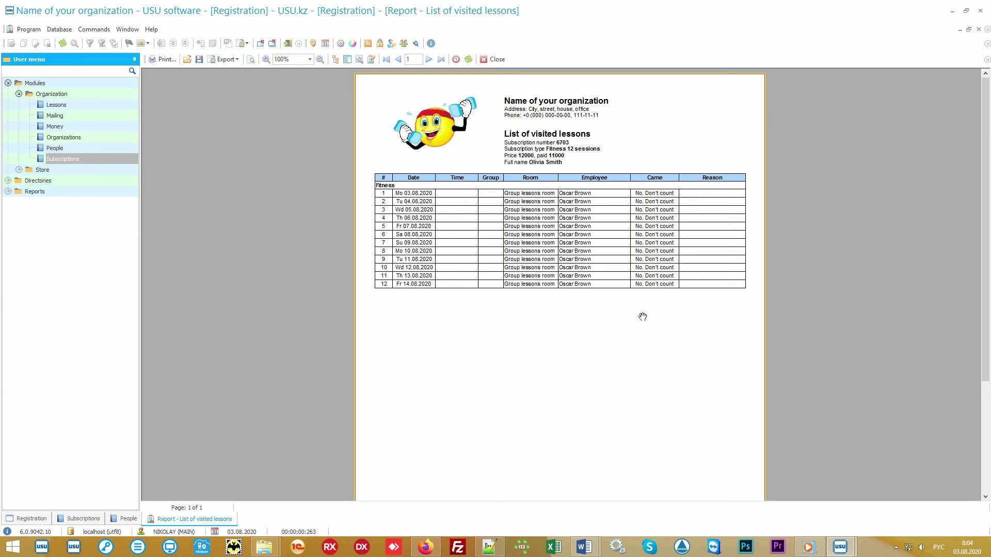
left_click(498, 62)
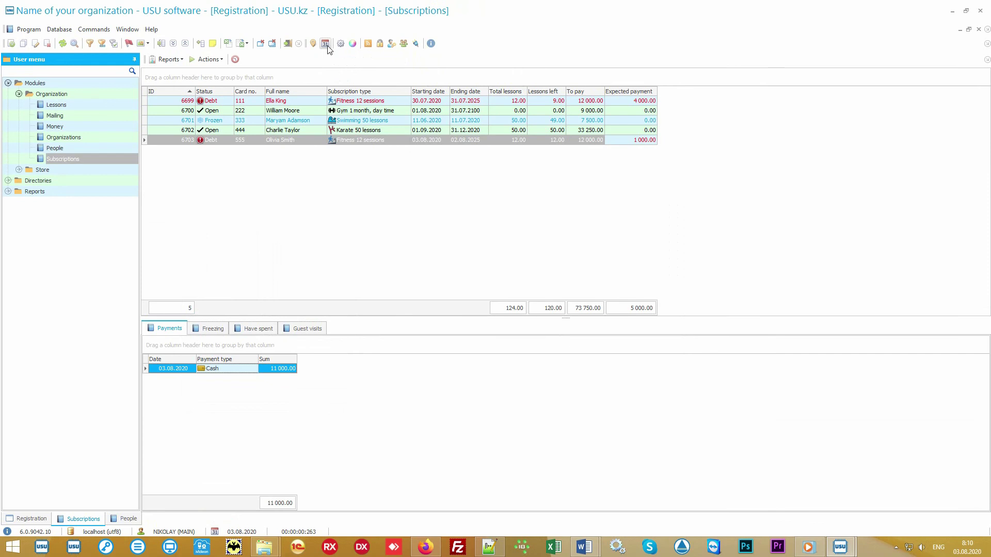
In the Registration schedule, find the new Fitness client by club card number and mark their scheduled Group lessons room visit as attended
left_click(326, 44)
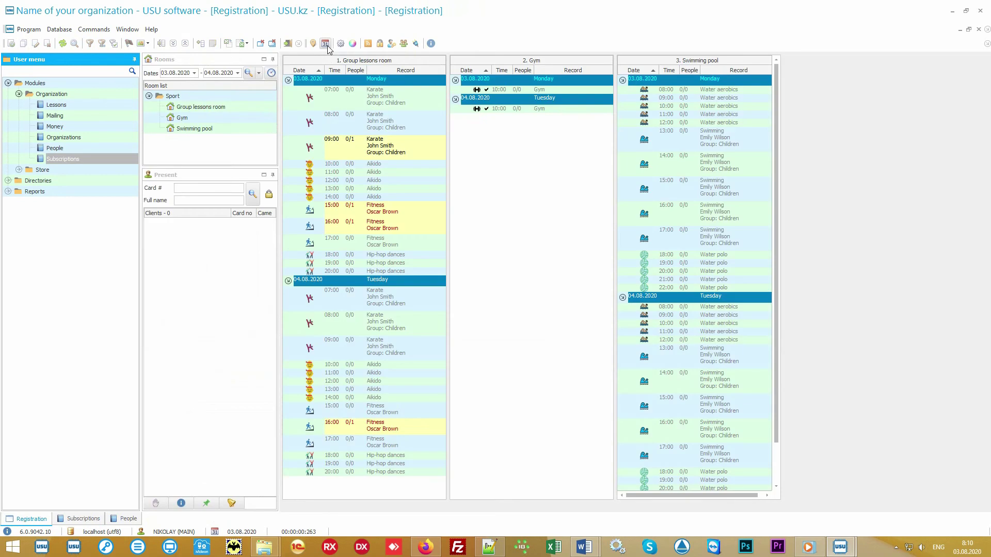
left_click(209, 188)
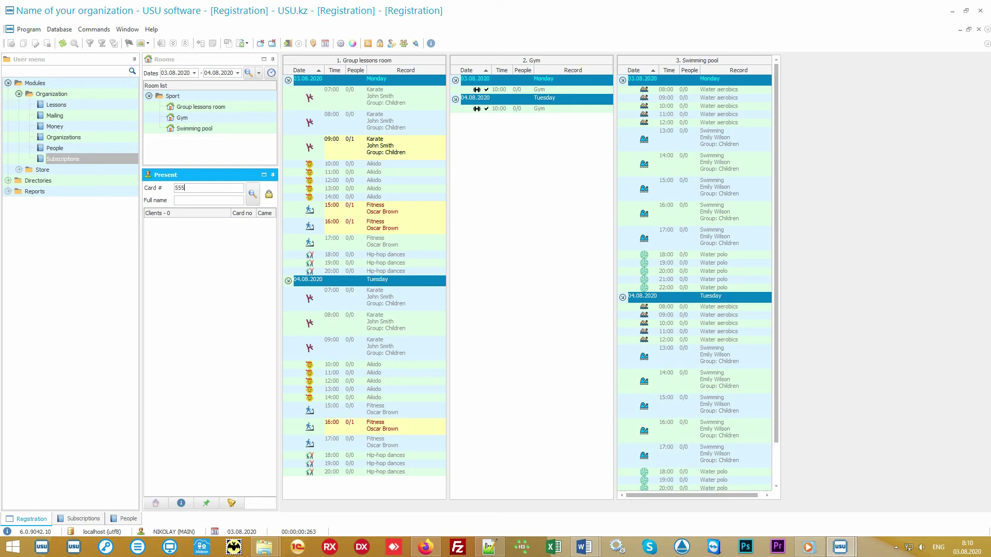
key("Return")
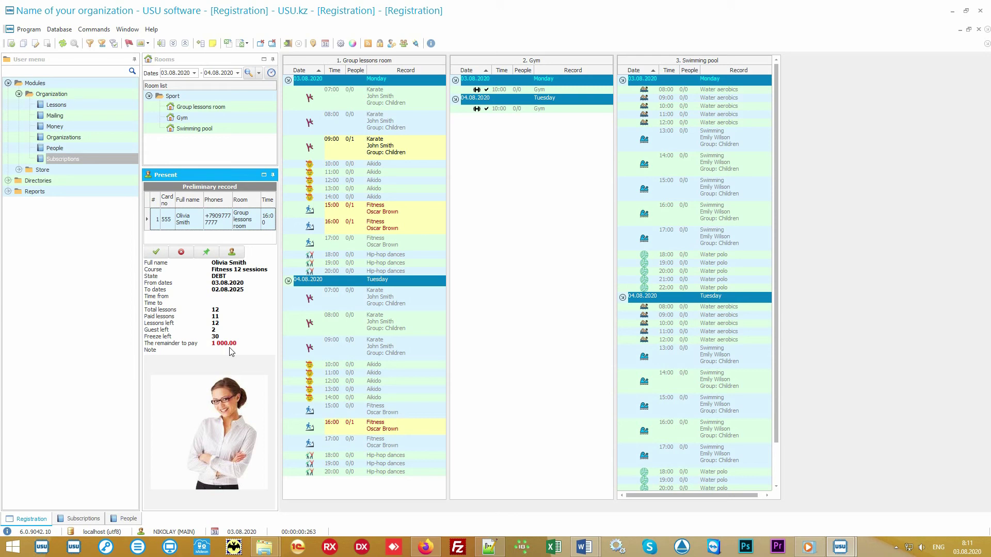
left_click(155, 255)
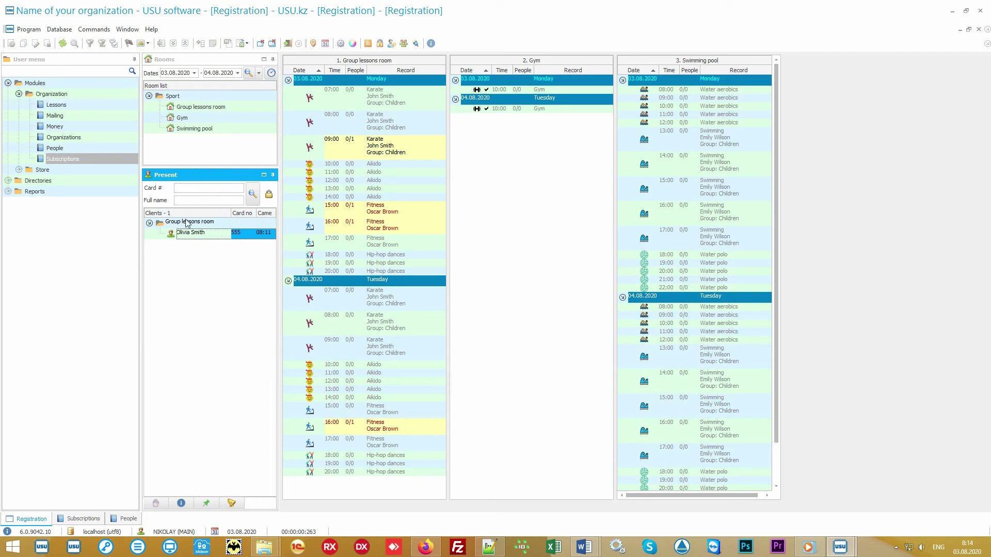
Find the other indebted Fitness 12 sessions client by club card number and check them in to the Group lessons room
left_click(217, 188)
type("111")
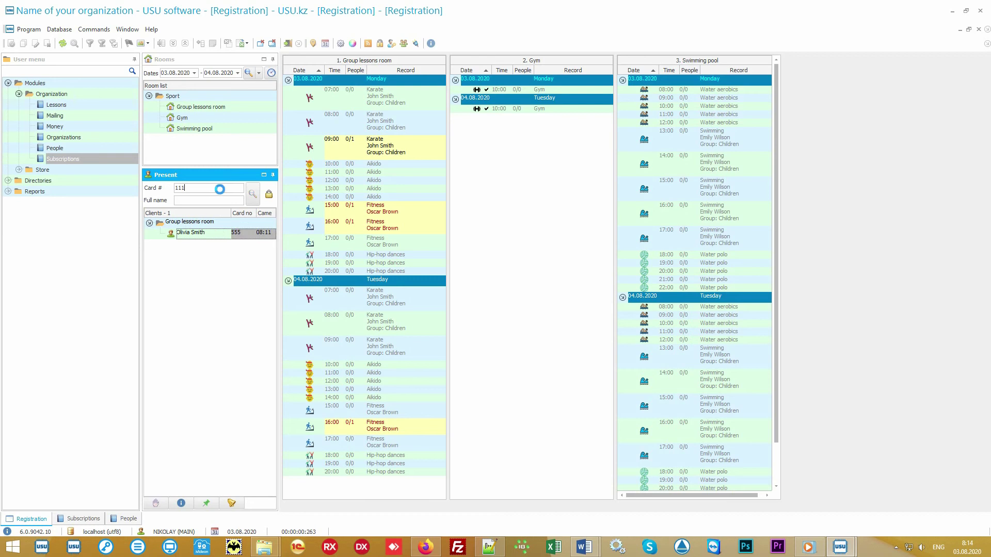
key("Return")
left_click(153, 253)
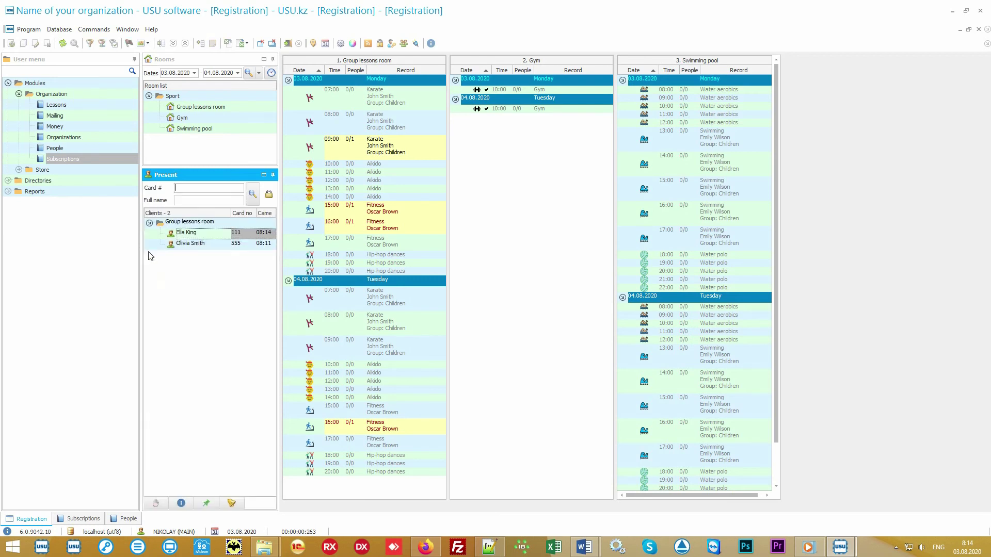
Show the subscription details and photo of the present client who came at 08:11
left_click(222, 246)
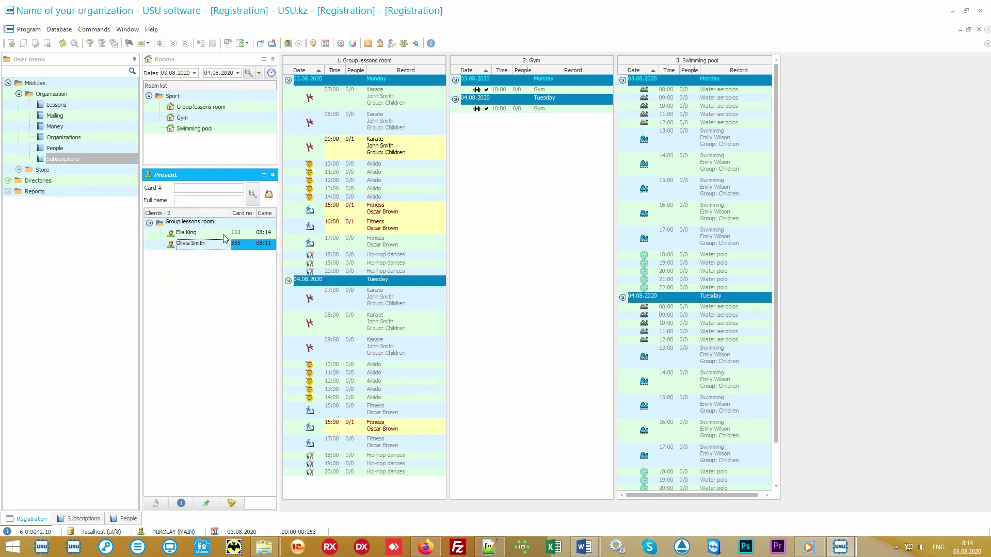
left_click(182, 503)
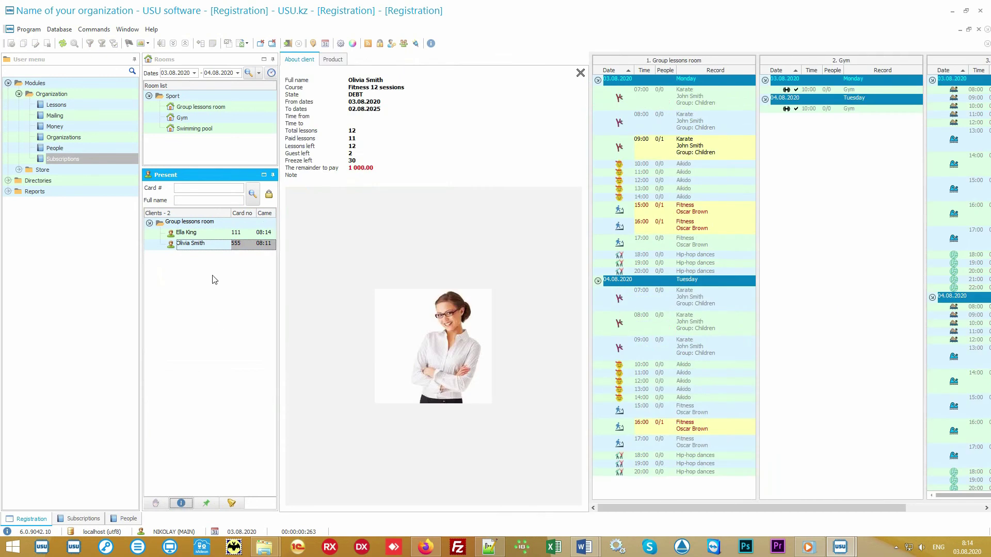
left_click(209, 235)
left_click(203, 247)
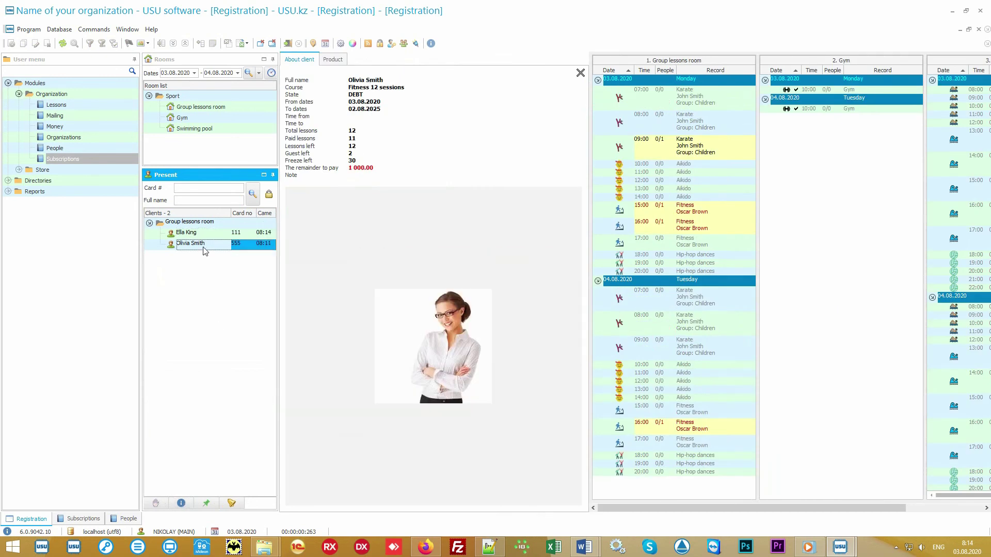
Jump from the present client to their subscription, check its expected payment, and return to the registration schedule
left_click(207, 503)
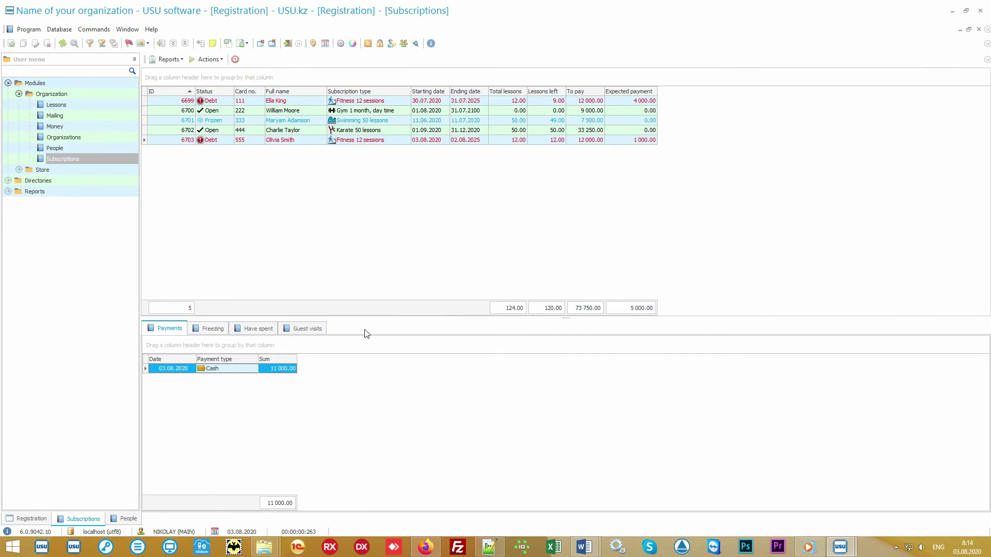
left_click(351, 140)
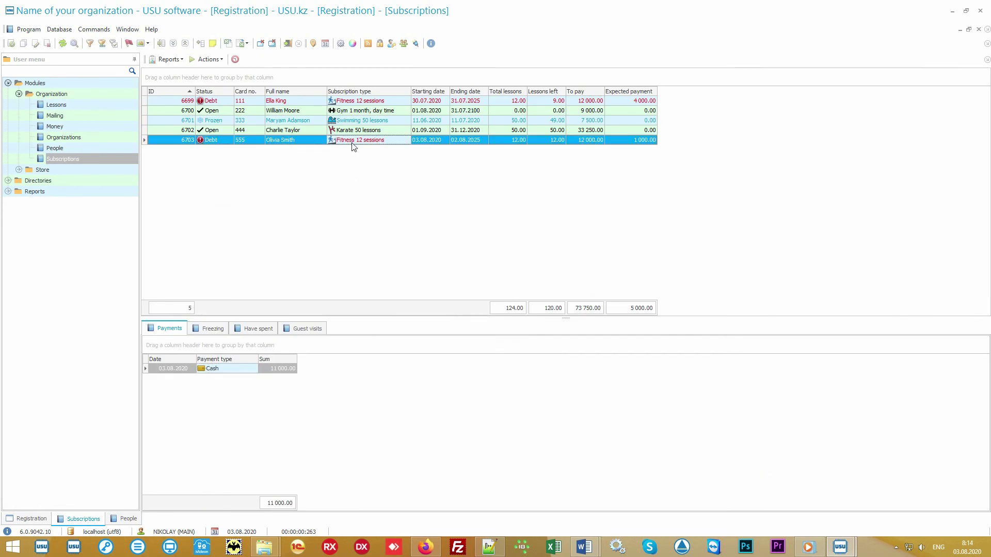
left_click(624, 141)
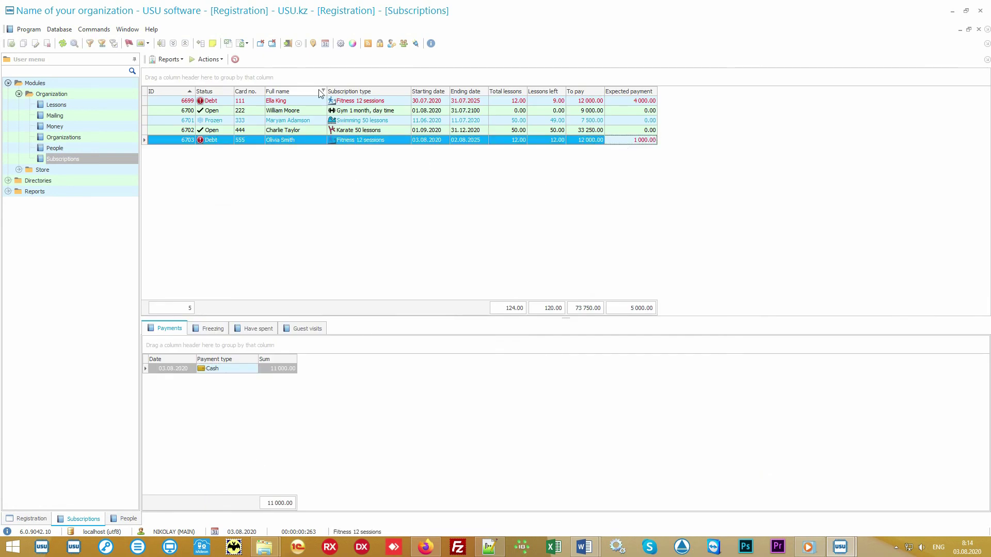
left_click(325, 45)
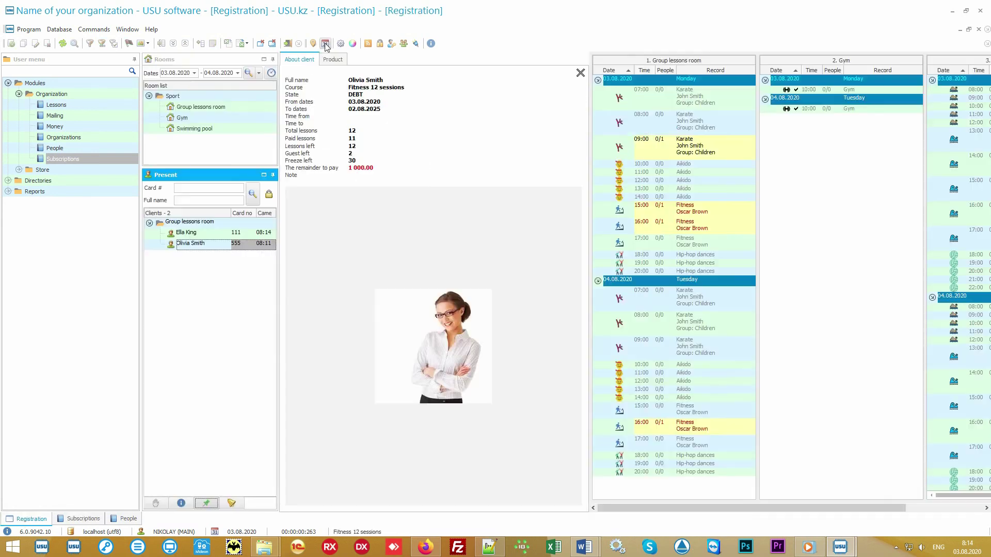
Add Coca-Cola 1 L and Locker Key 1 from the Main warehouse to the products of the client who came at 08:11
left_click(211, 236)
left_click(215, 245)
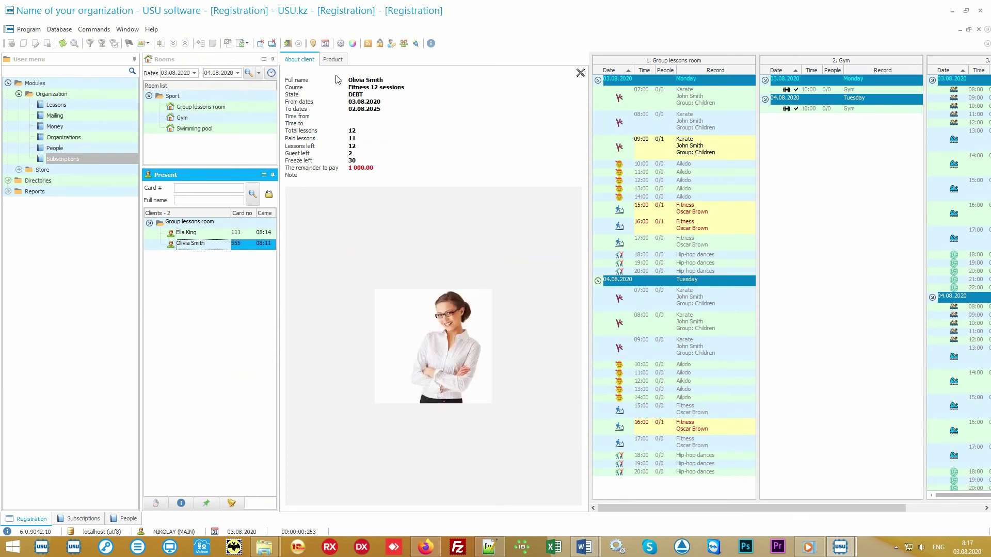
left_click(340, 61)
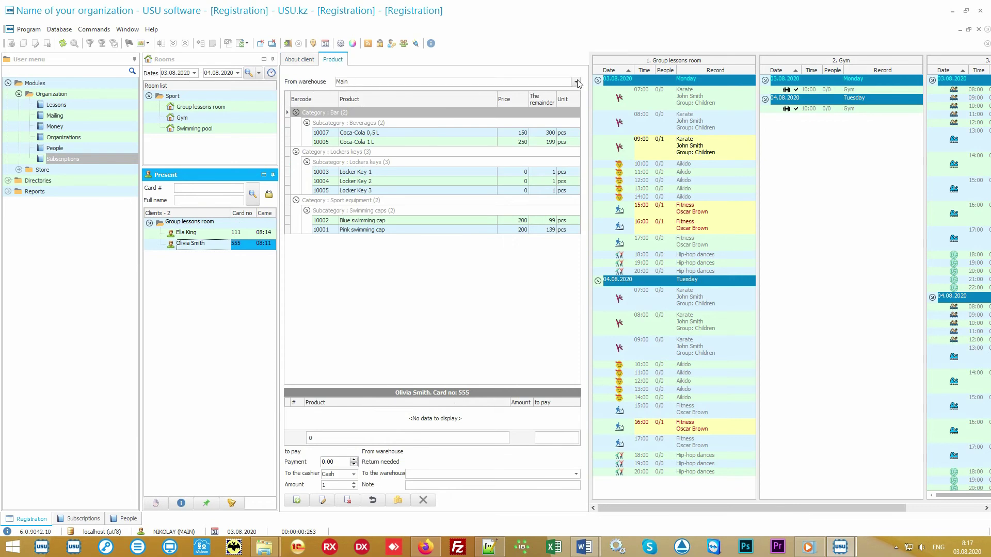
left_click(576, 81)
left_click(577, 82)
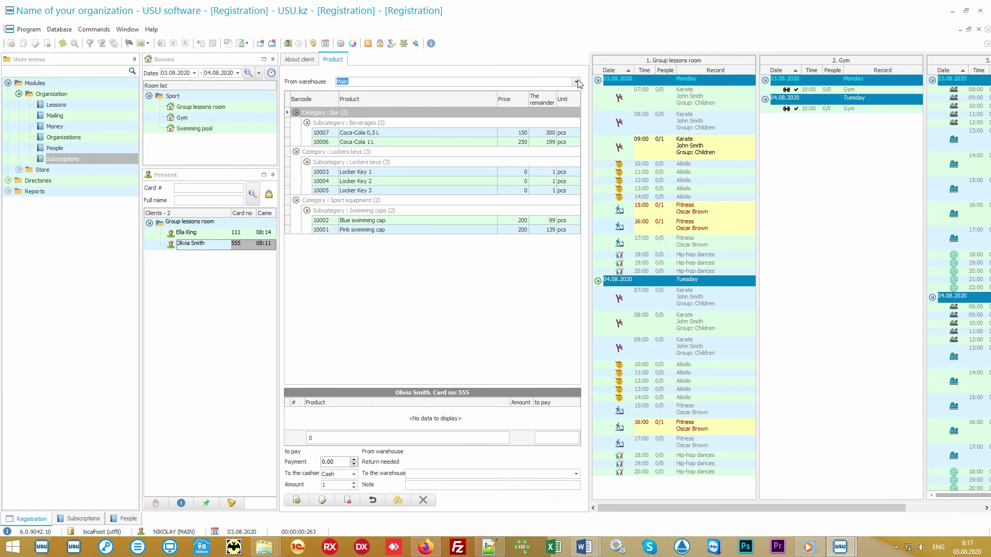
double_click(422, 142)
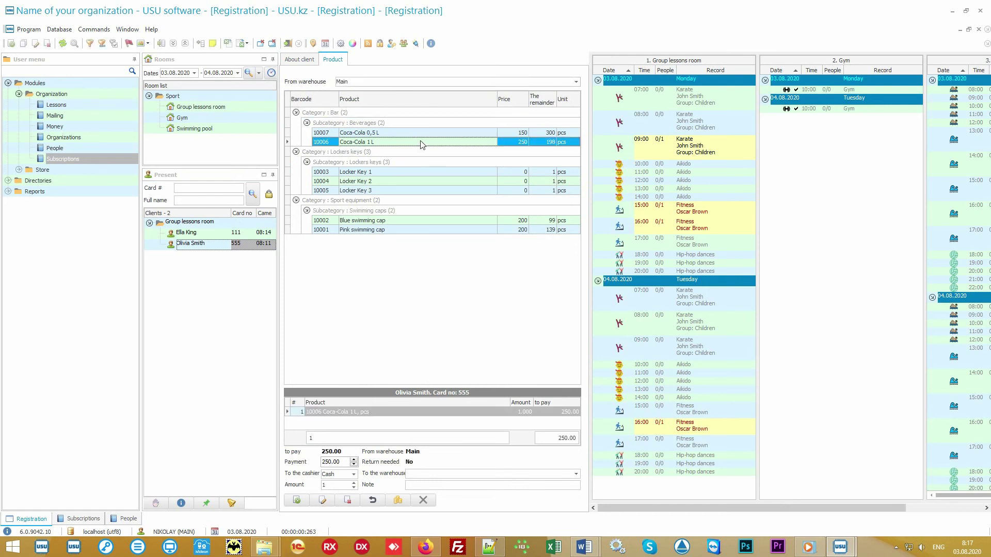
double_click(398, 172)
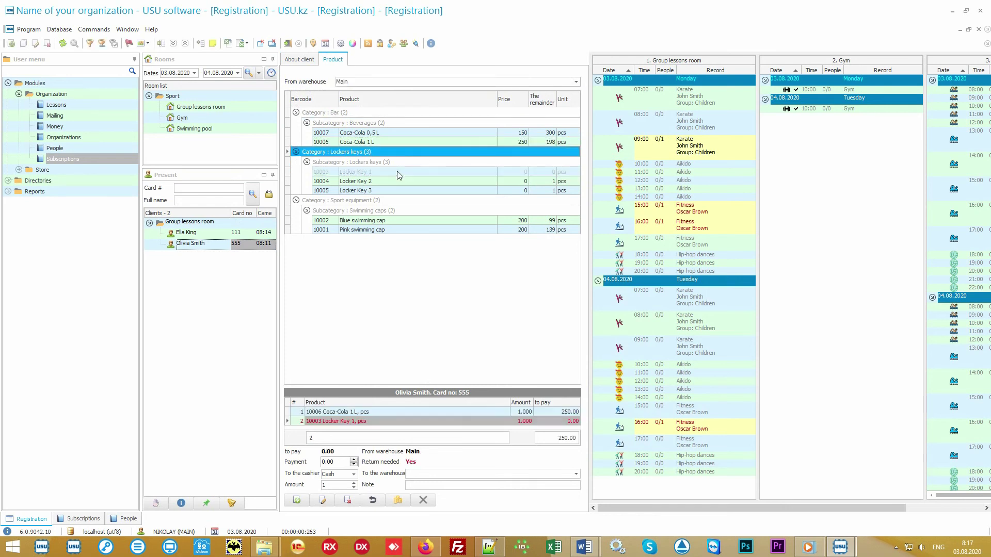
left_click(422, 503)
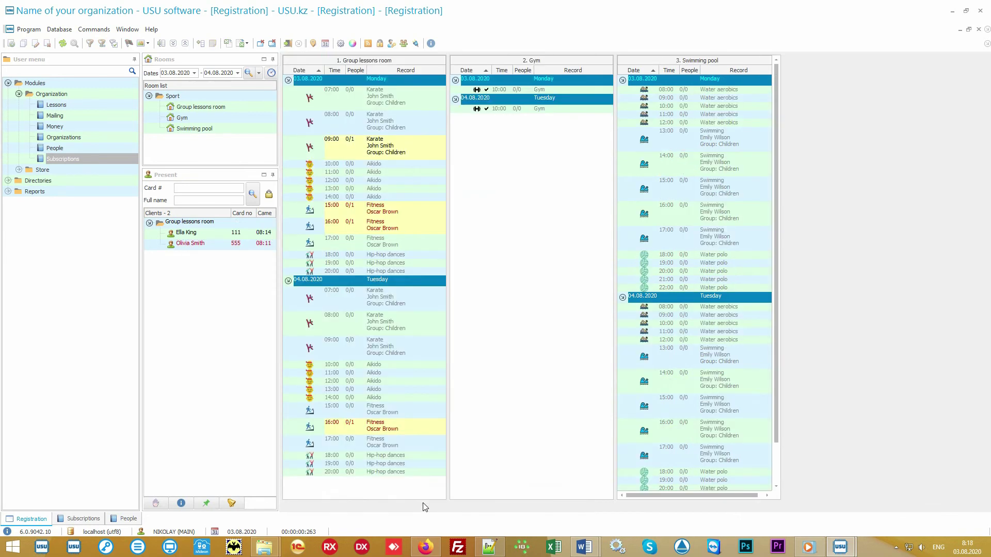
Return Locker Key 1 from the client who came at 08:11, and close their product details
left_click(201, 291)
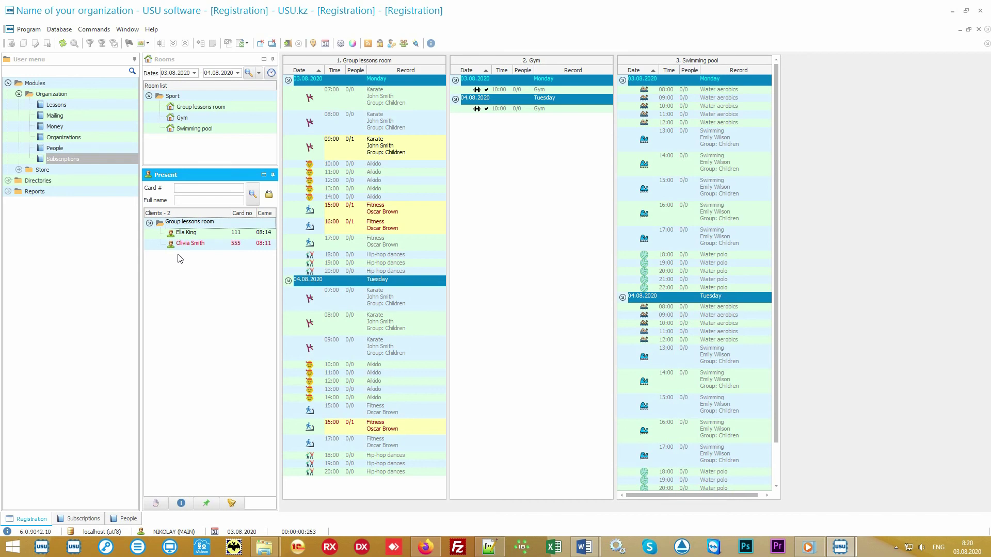
double_click(213, 245)
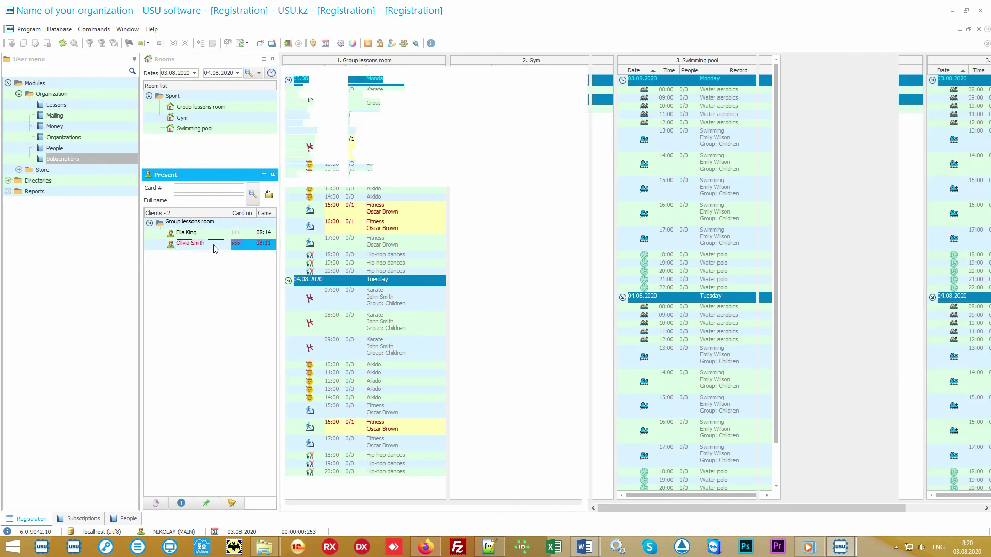
left_click(333, 60)
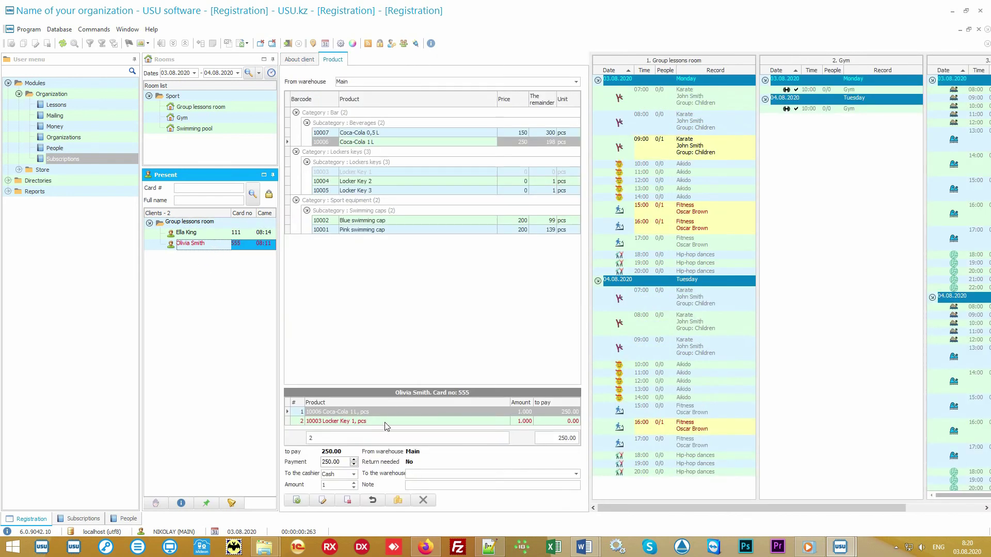
left_click(386, 422)
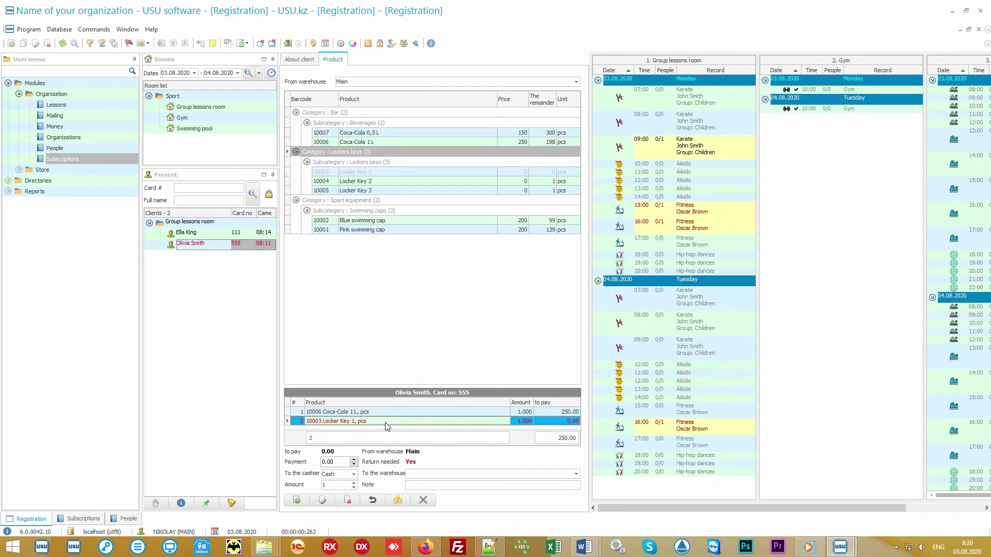
left_click(377, 503)
left_click(426, 503)
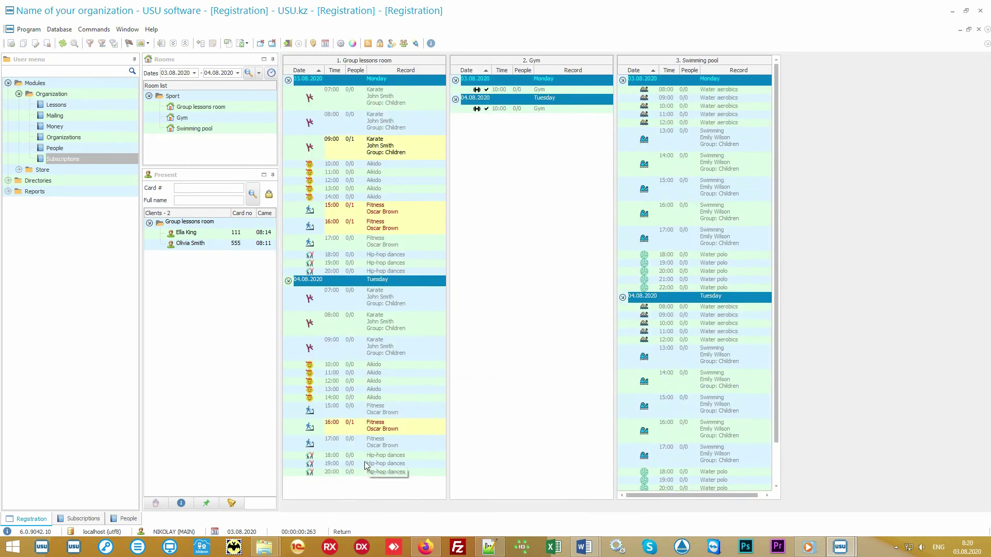
Open the Store's Sales module, start a sale in the cashier window, and browse the Main warehouse product list
left_click(185, 260)
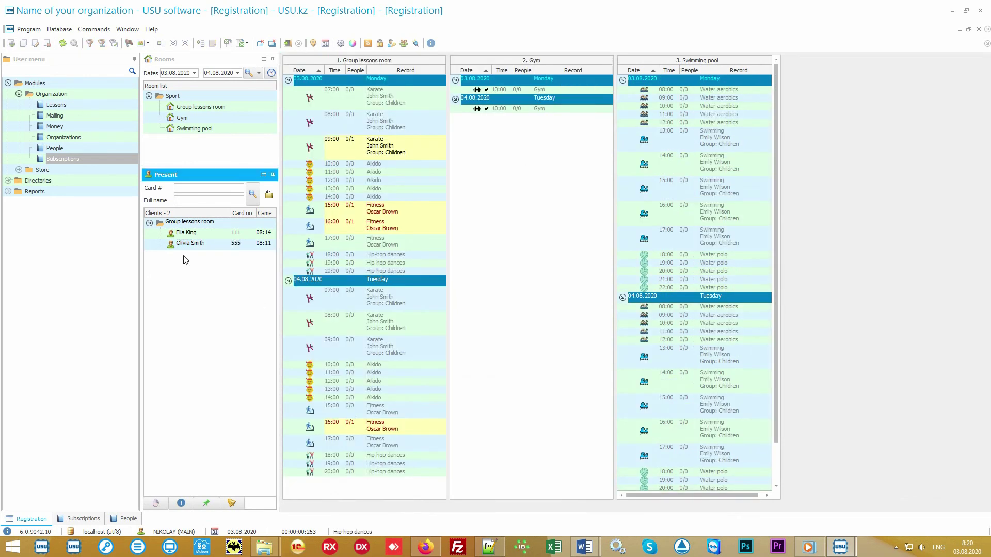
double_click(103, 170)
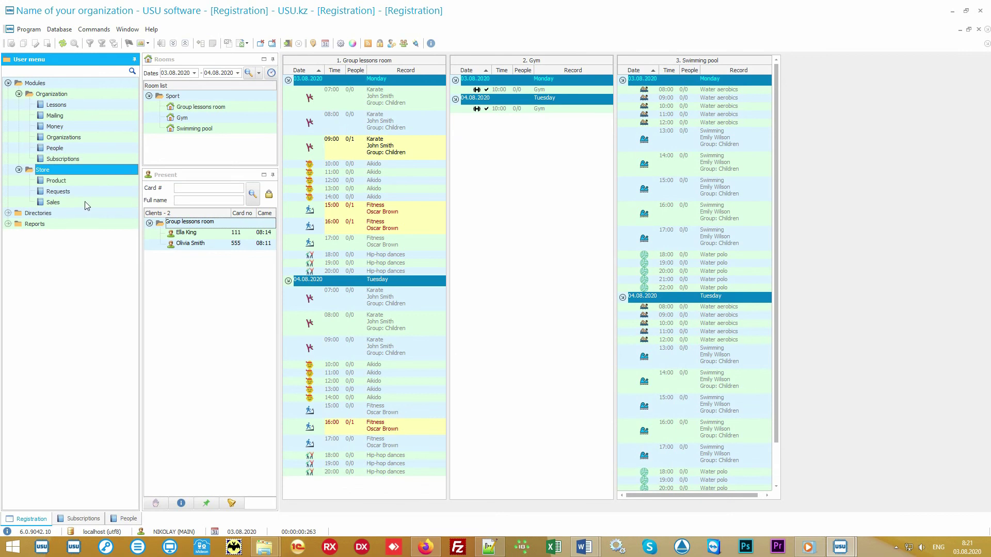
left_click(85, 203)
left_click(216, 60)
left_click(212, 72)
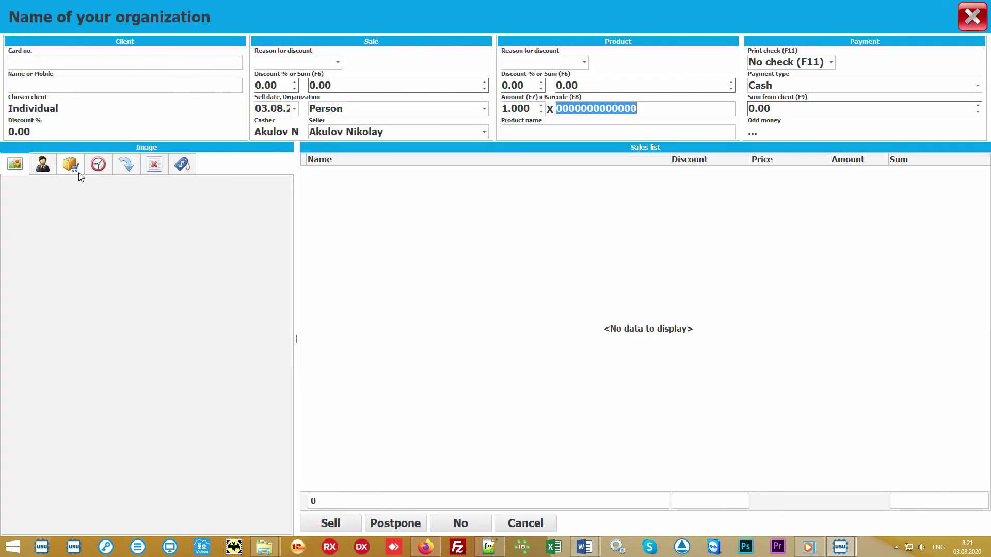
scroll(278, 454, "down", 2)
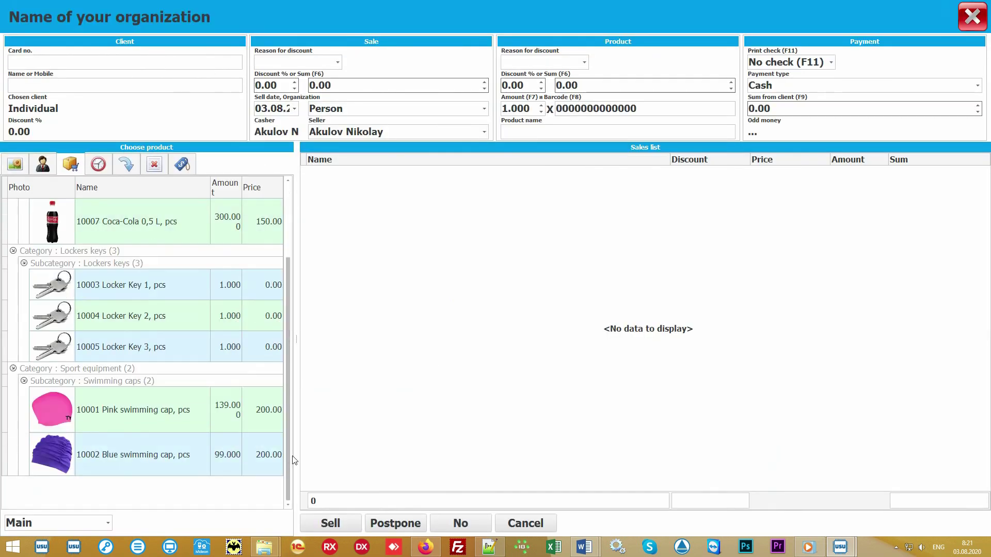
Add one Pink swimming cap to the sale, set the sum from the client to 500, and complete the sale
double_click(159, 400)
type("500")
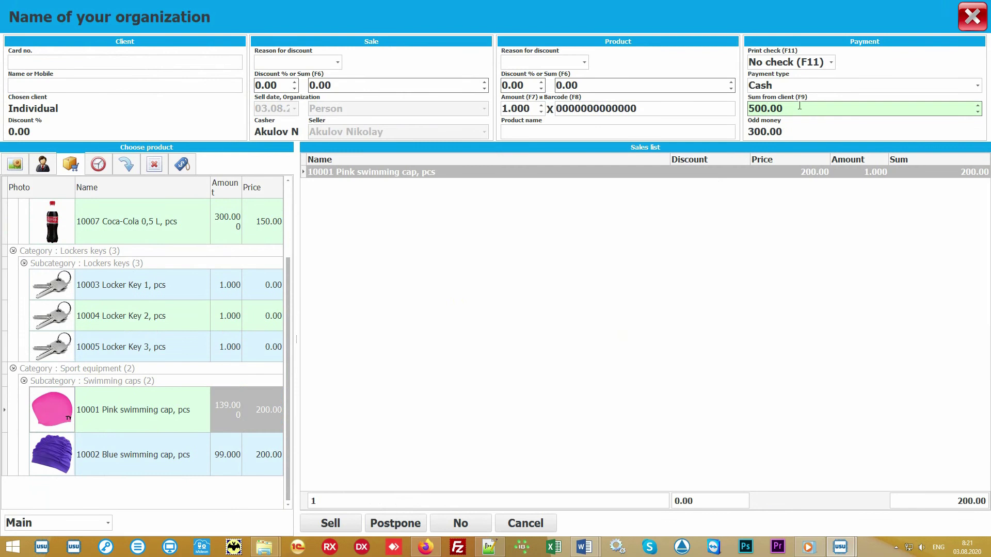
key("Return")
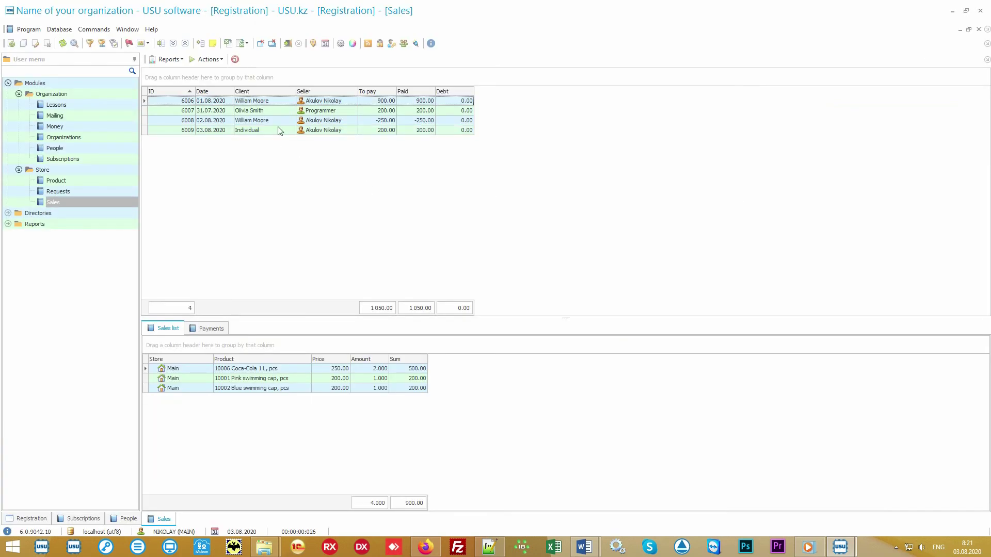
Generate the Check report for the Individual client's sale of 03.08.2020, view the receipt, and close it
left_click(278, 130)
left_click(295, 369)
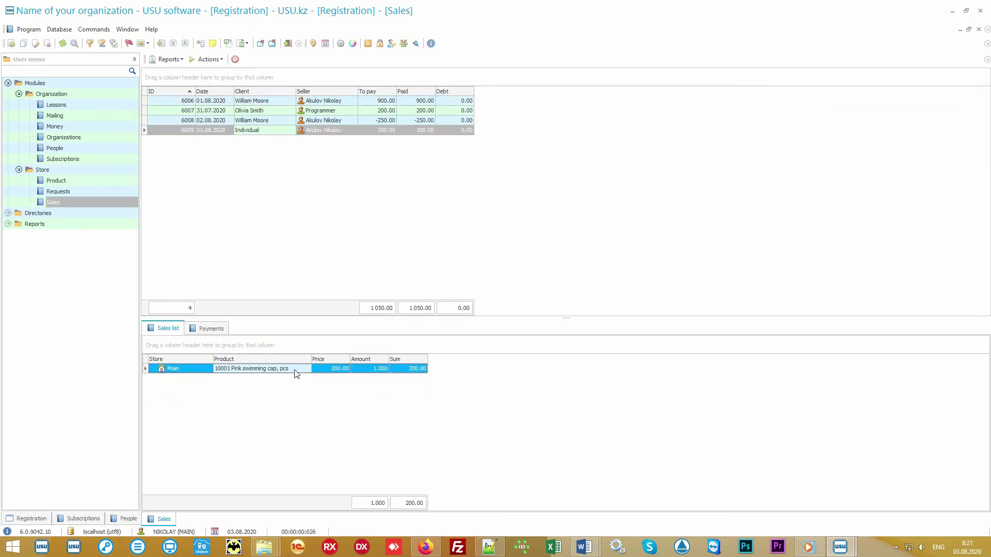
left_click(168, 59)
left_click(176, 71)
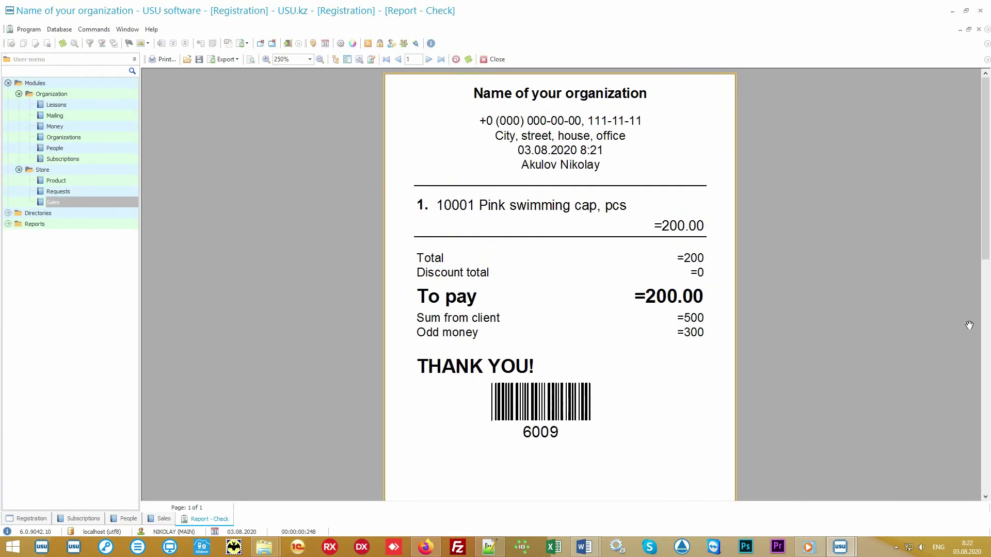
left_click(497, 60)
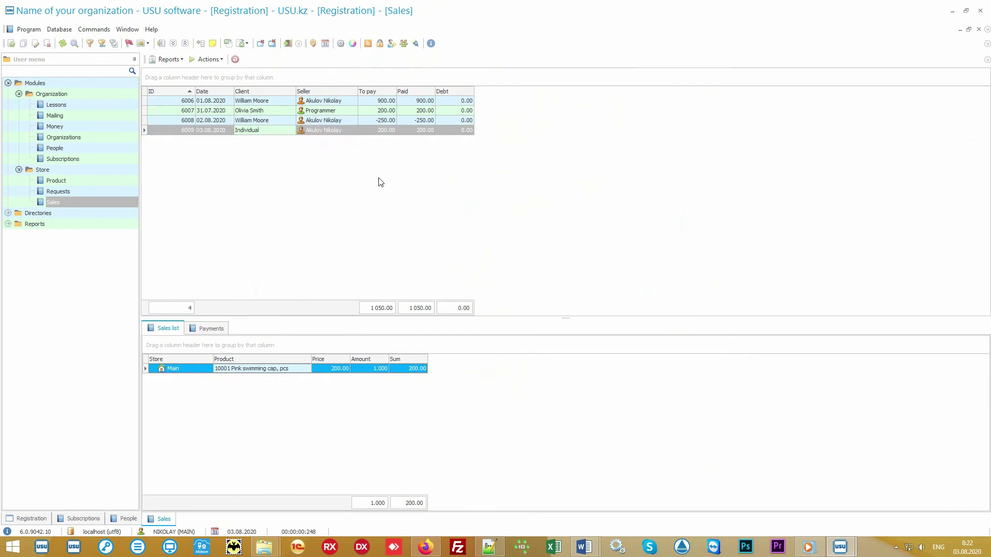
Open the Store directory of product names and look through the images and remainders of the beverages and swimming caps
double_click(96, 212)
double_click(70, 289)
double_click(96, 333)
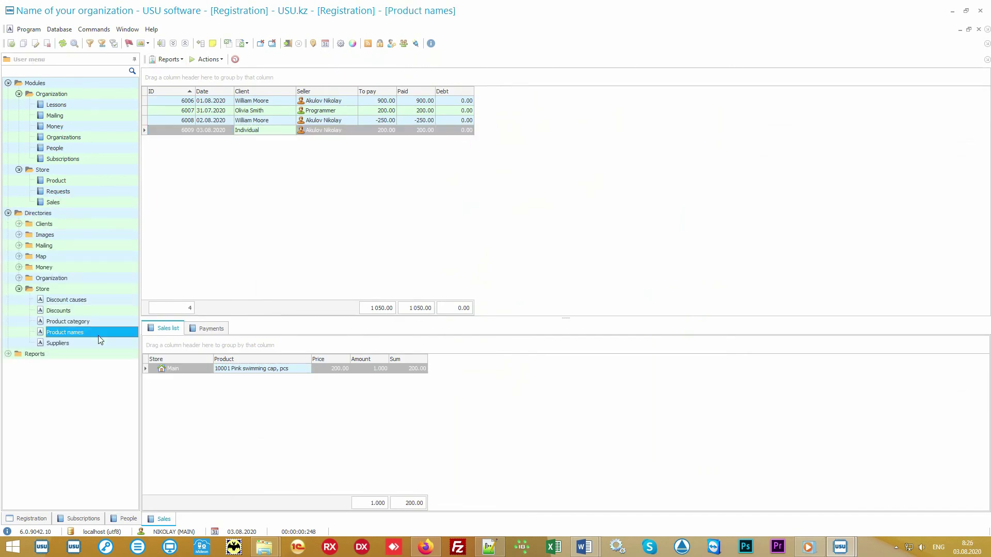
left_click(264, 112)
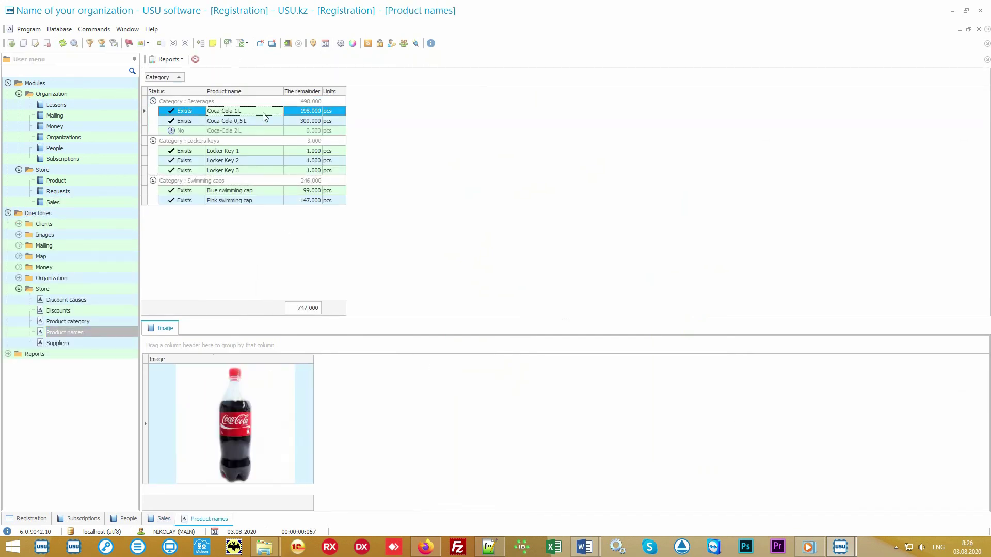
left_click(249, 132)
left_click(258, 191)
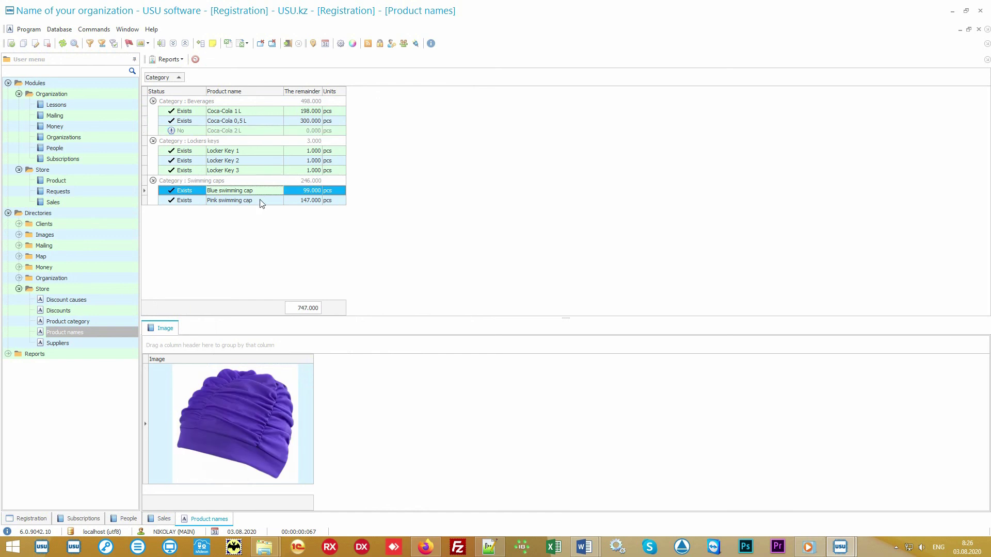
left_click(263, 201)
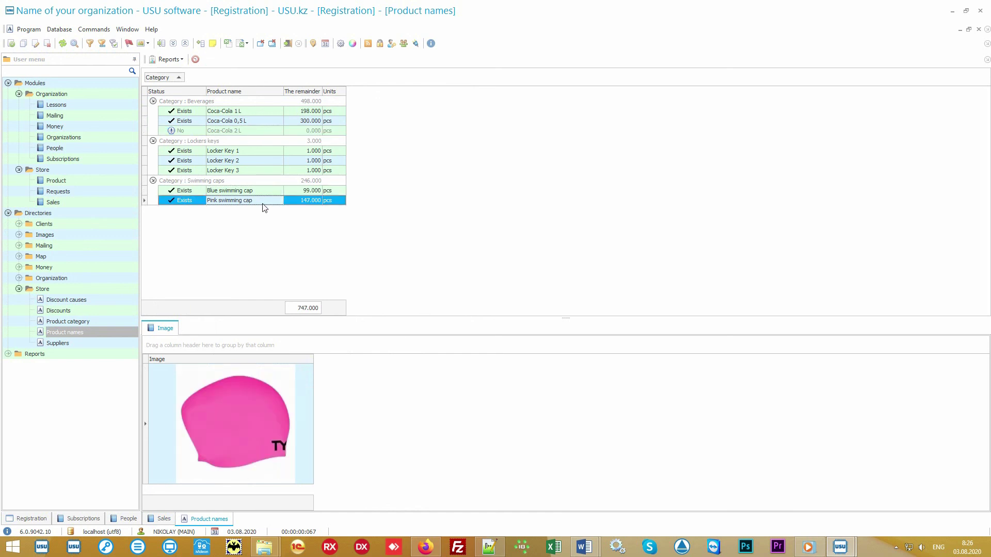
left_click(301, 202)
left_click(288, 192)
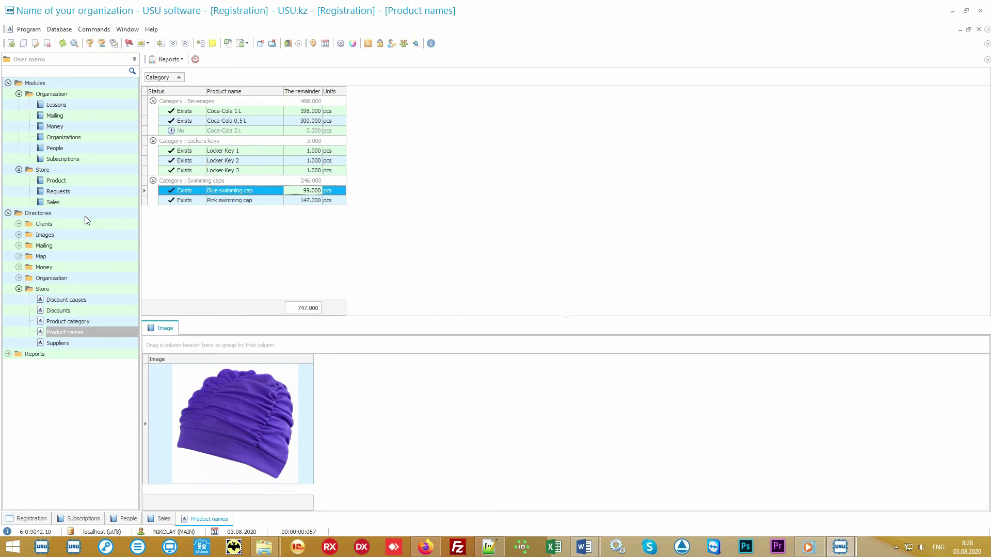
Collapse the Directories and generate the Bulk mailing report from the Mailing reports with no gender or date filter
left_click(92, 213)
double_click(92, 212)
double_click(83, 223)
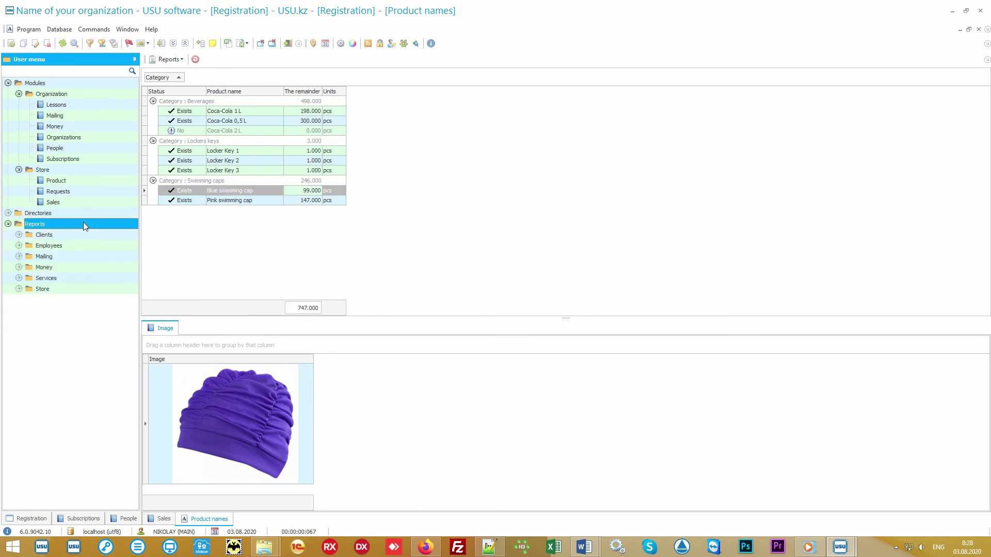
double_click(83, 257)
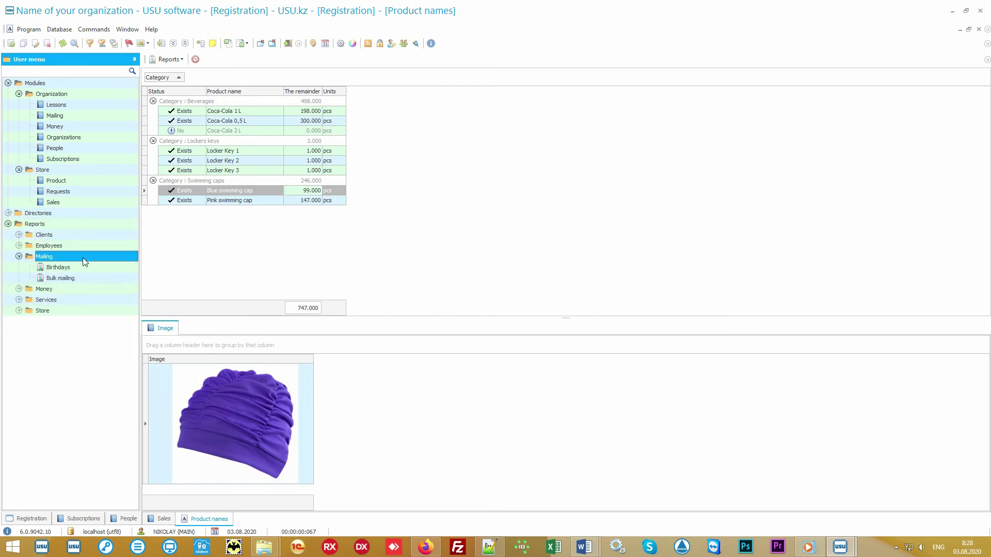
double_click(86, 277)
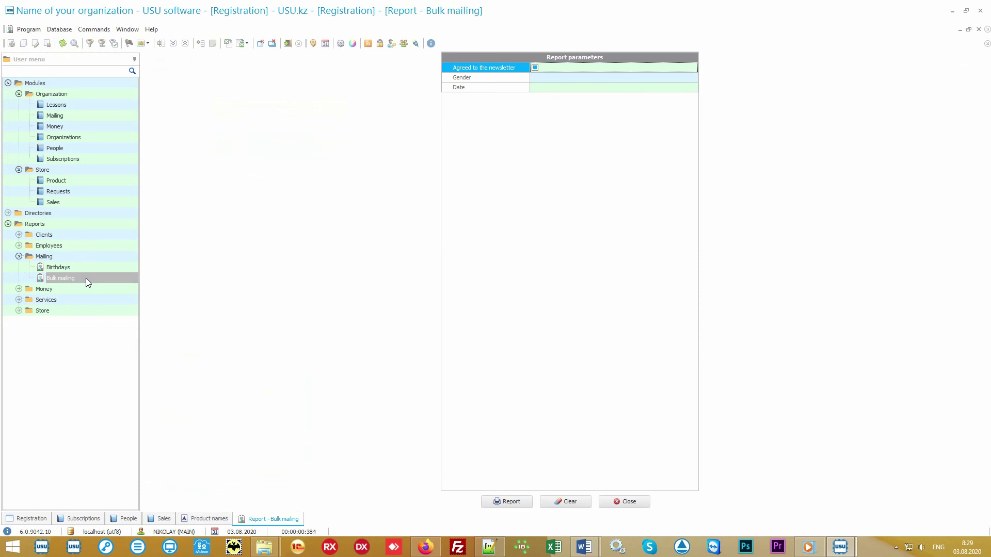
left_click(505, 501)
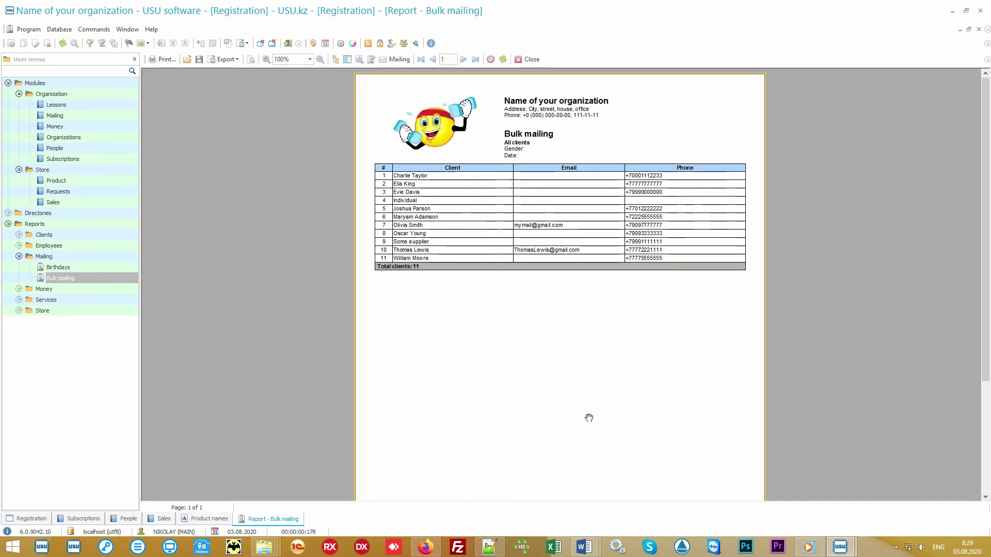
Try out the Happy Birthday! template in a mailing to the report's recipients, cancel the mailing, and close the report
left_click(399, 59)
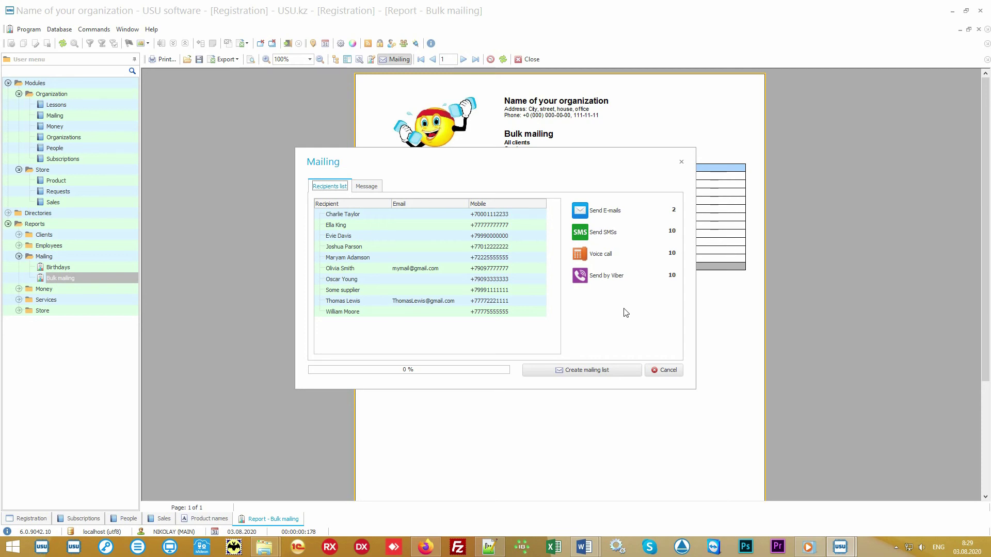
left_click(367, 187)
left_click(671, 203)
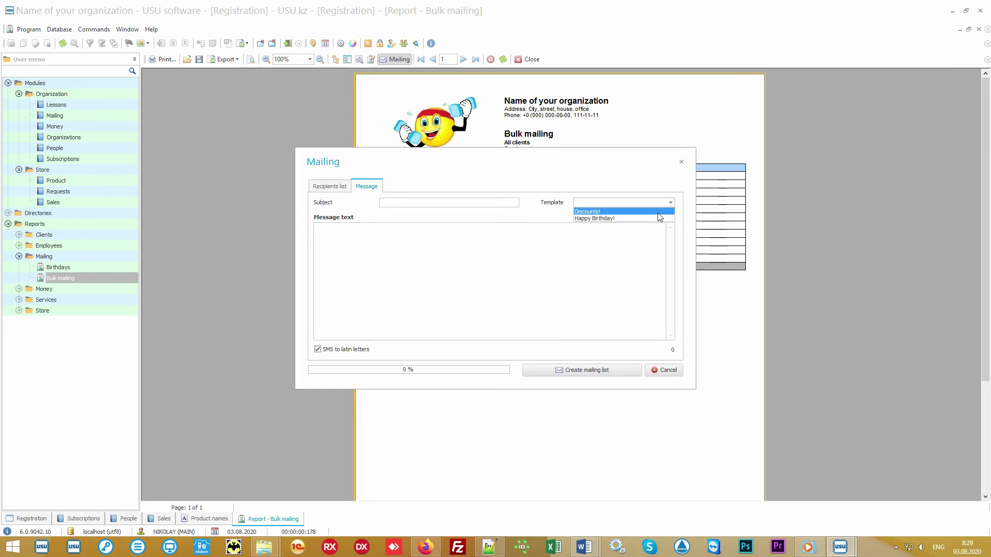
left_click(657, 218)
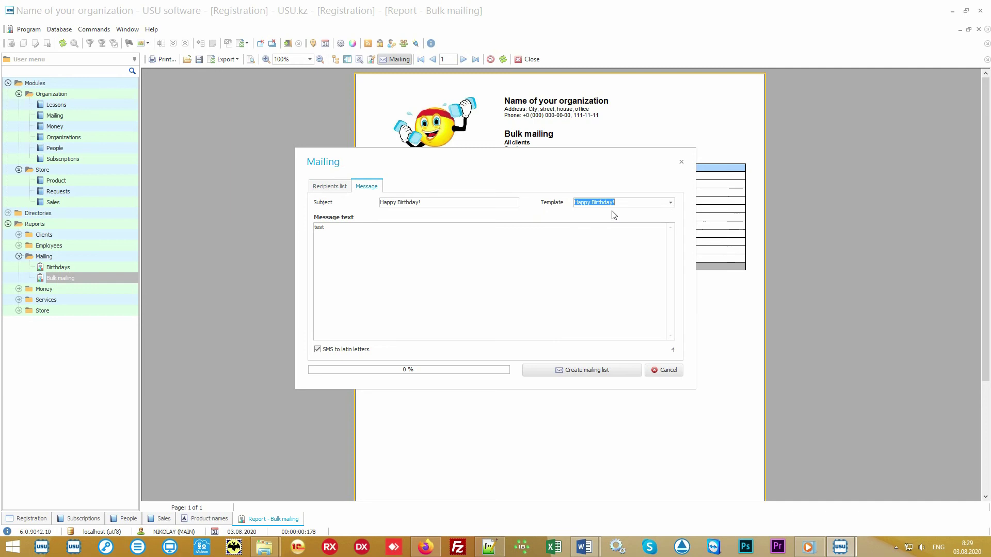
left_click(609, 255)
left_click(666, 370)
left_click(532, 59)
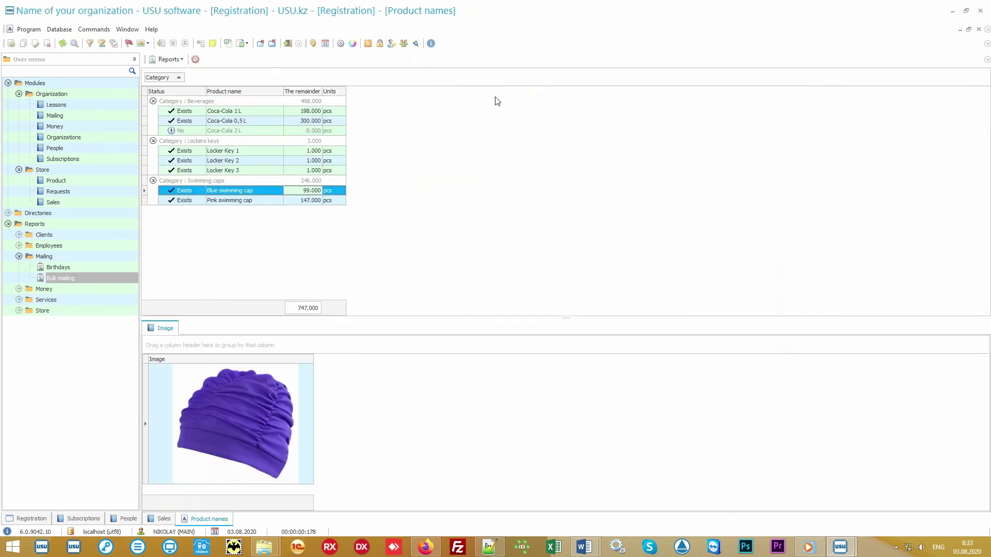
Show the Work with clients records of the third client in the People module and widen the Need to do column
left_click(54, 148)
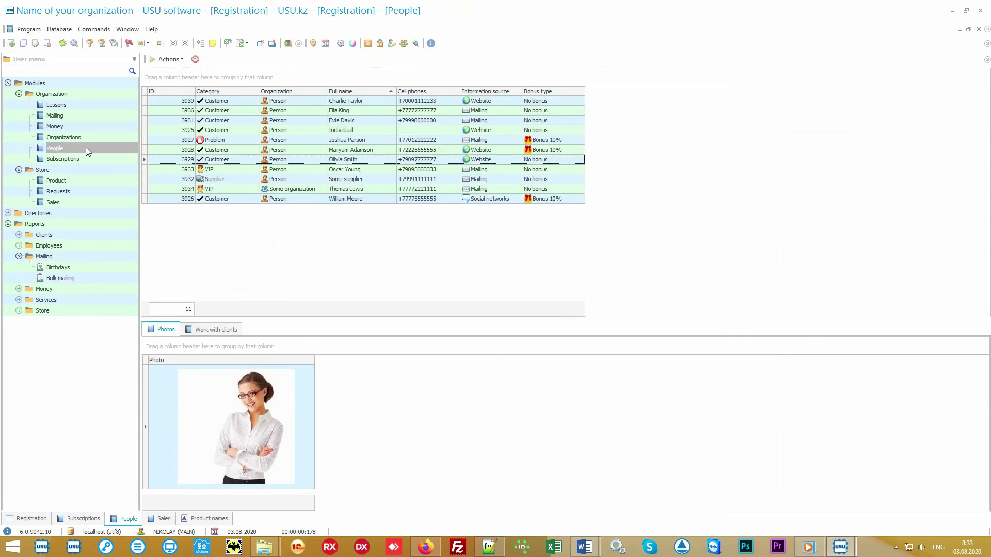
left_click(376, 122)
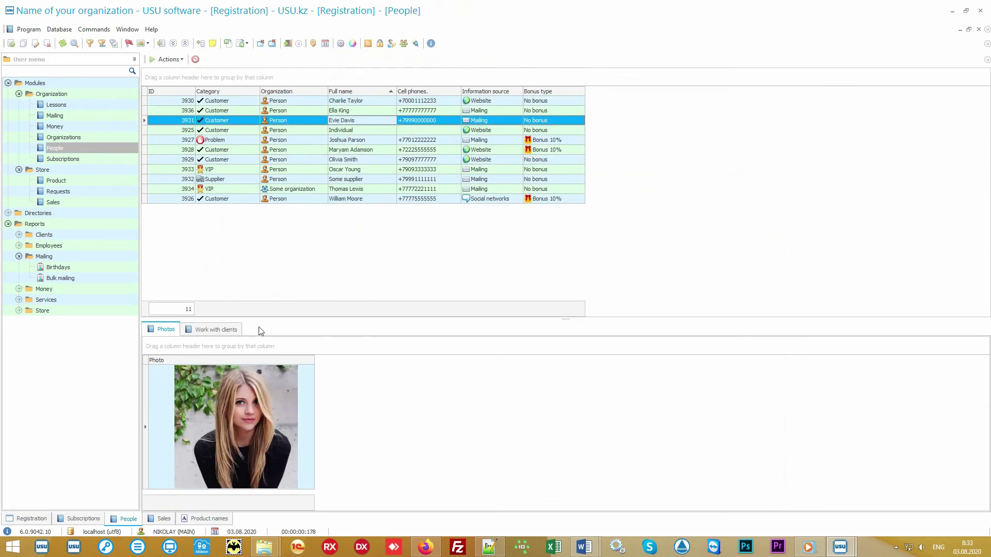
left_click(228, 331)
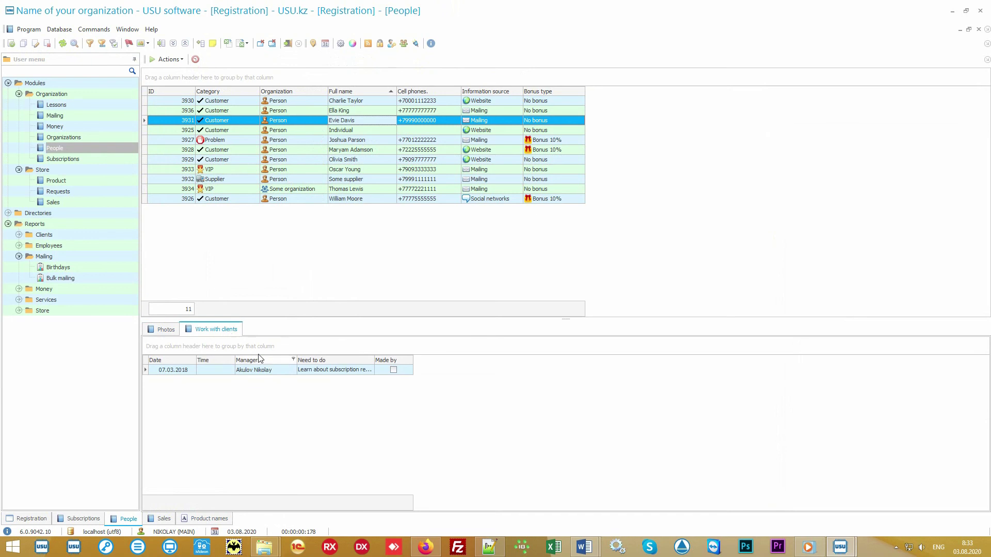
left_click_drag(373, 360, 432, 361)
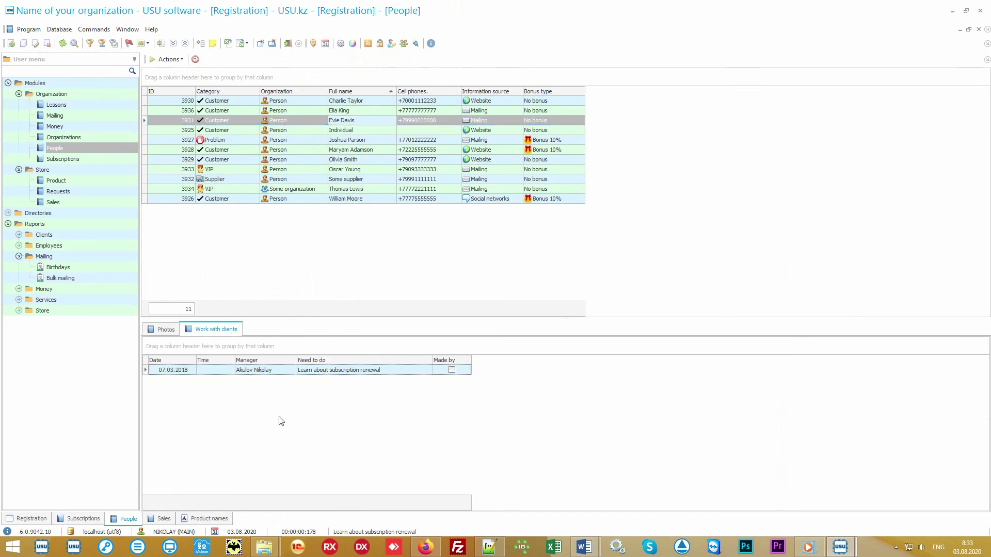
Examine the date, time, manager and task of the third client's planned work and the Problem client's planned task
left_click(171, 376)
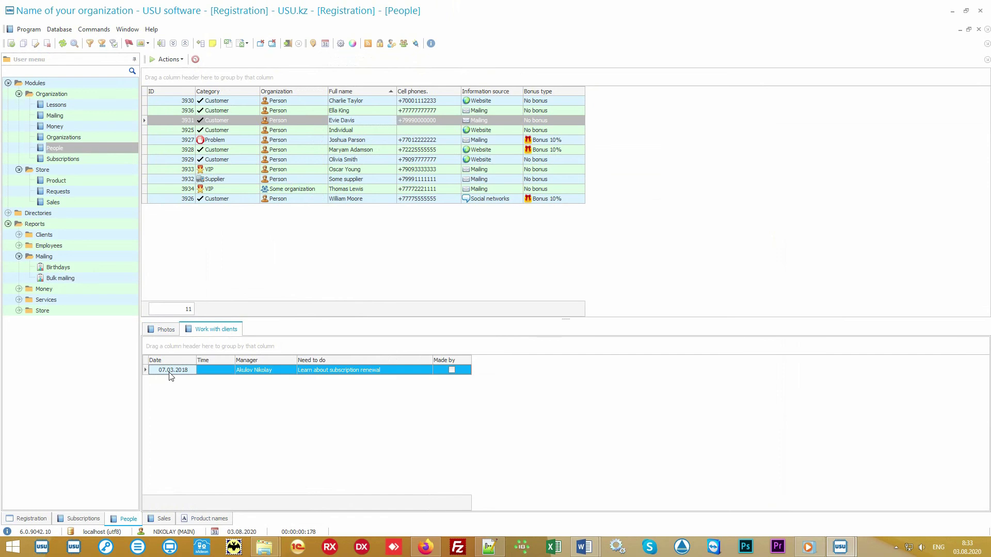
left_click(216, 376)
left_click(283, 372)
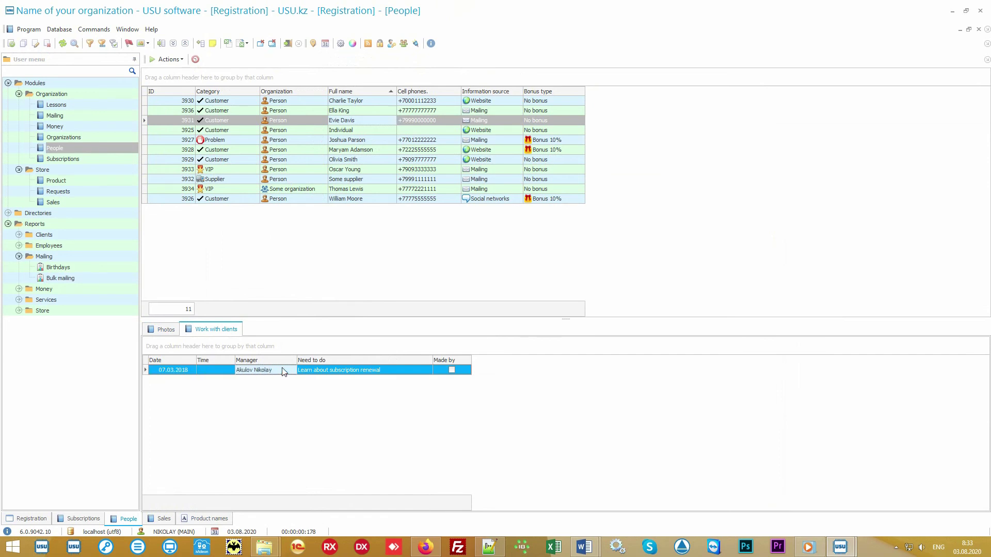
left_click(340, 376)
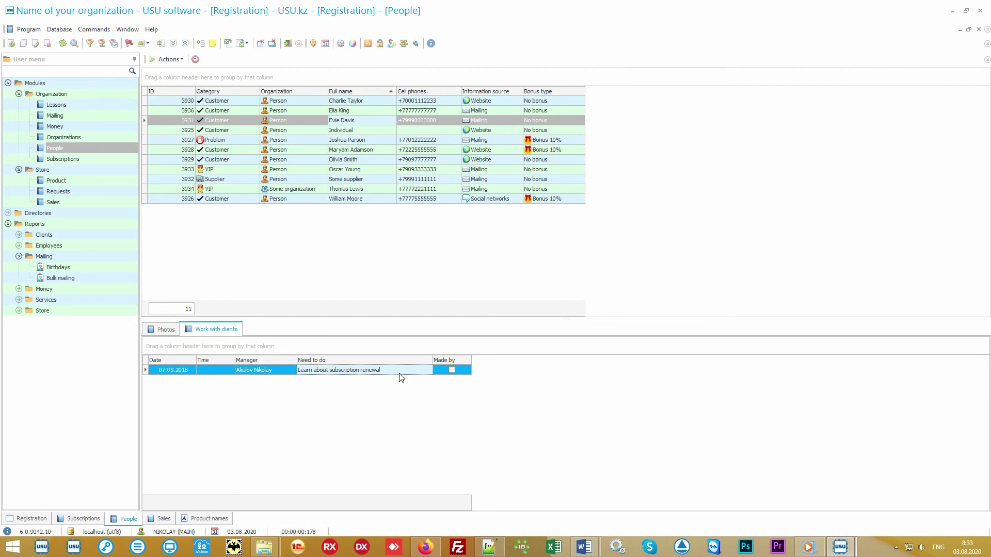
left_click(370, 142)
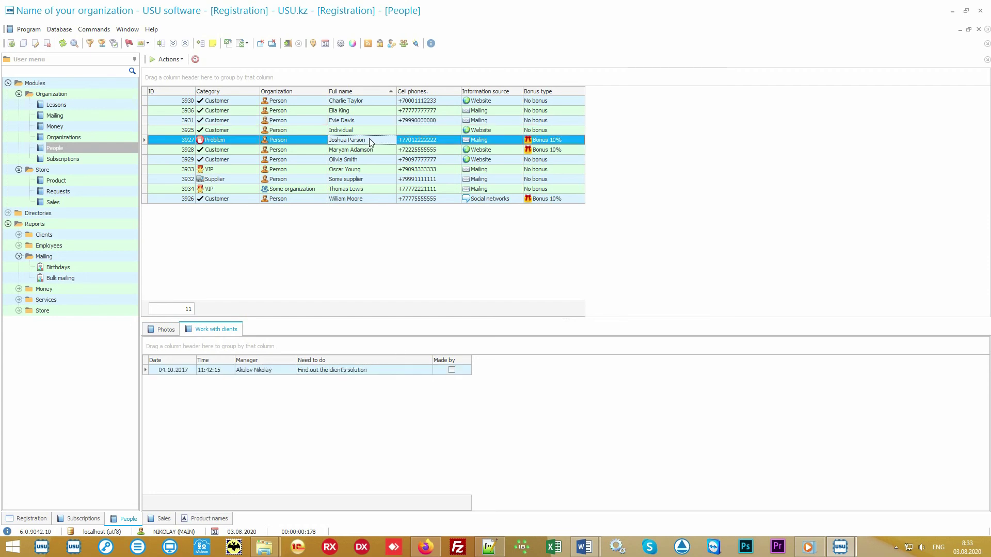
left_click(385, 371)
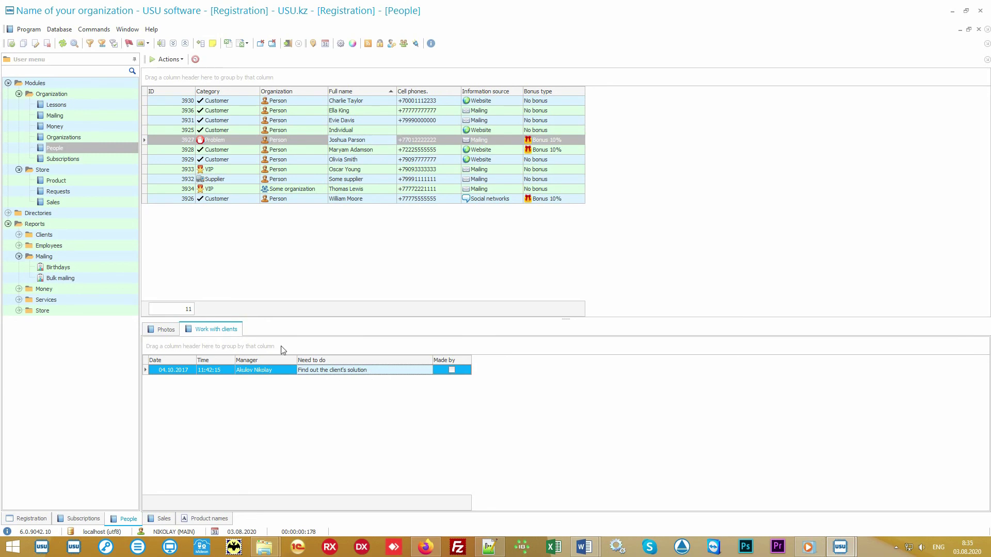
Collapse the Mailing reports and generate the Conversion report from the Employees reports for 01.01.2010 to 31.12.2020
left_click(78, 258)
left_click(89, 256)
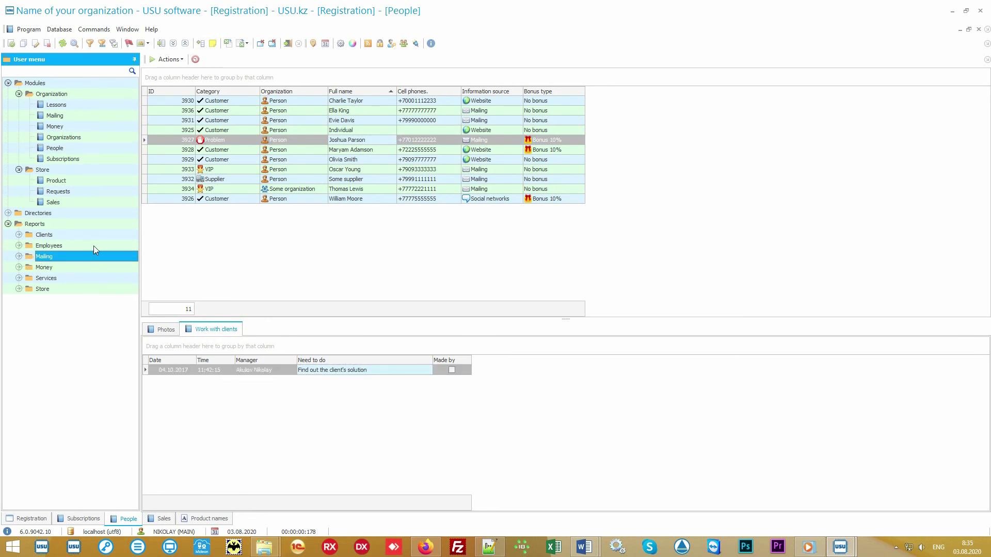
left_click(101, 245)
left_click(102, 258)
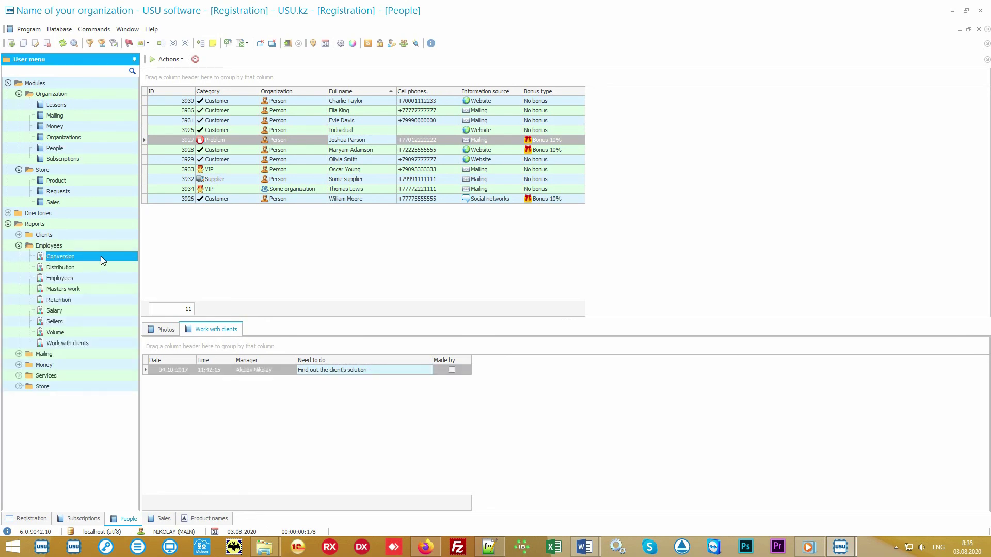
double_click(54, 258)
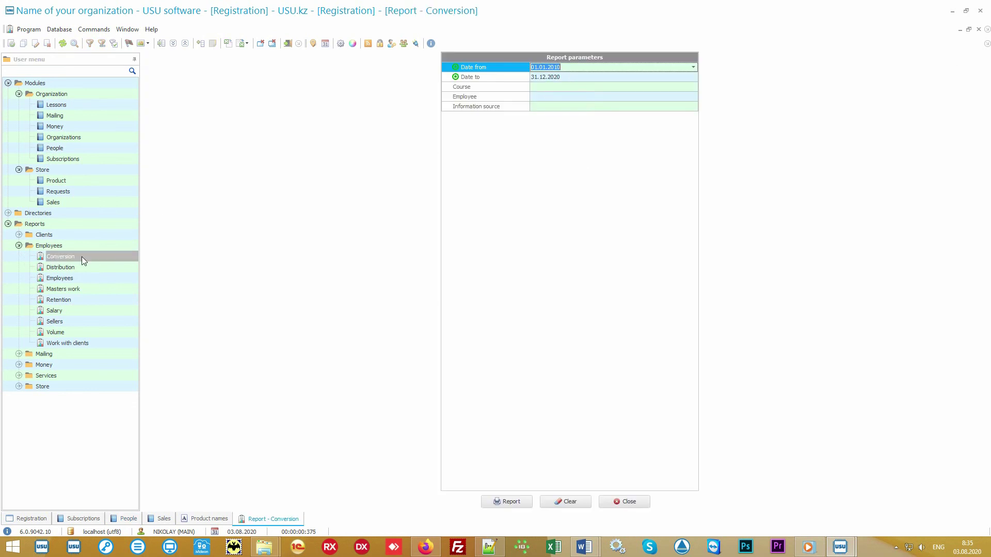
left_click(494, 501)
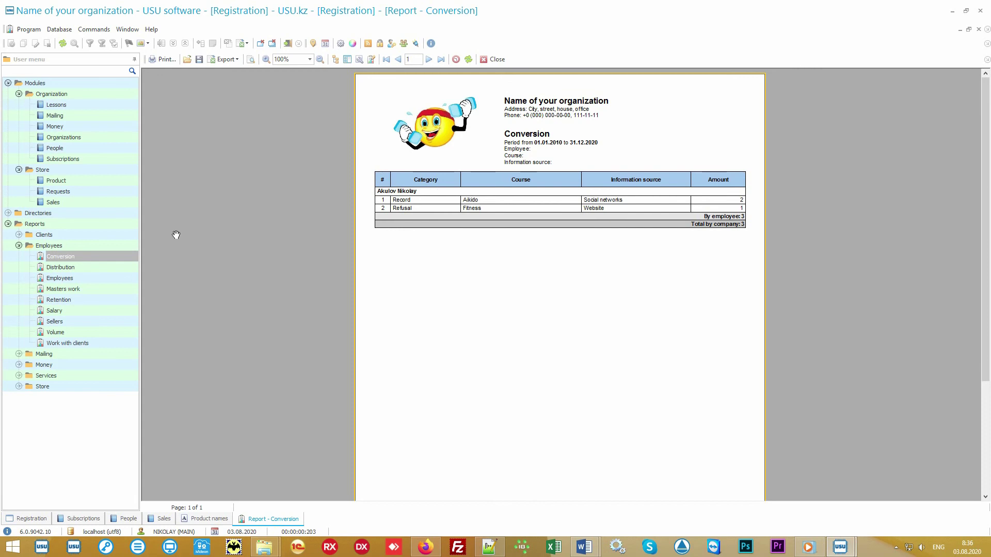
Add a Work with clients record for the last client in the People module and assign the first System-category employee as manager
left_click(88, 149)
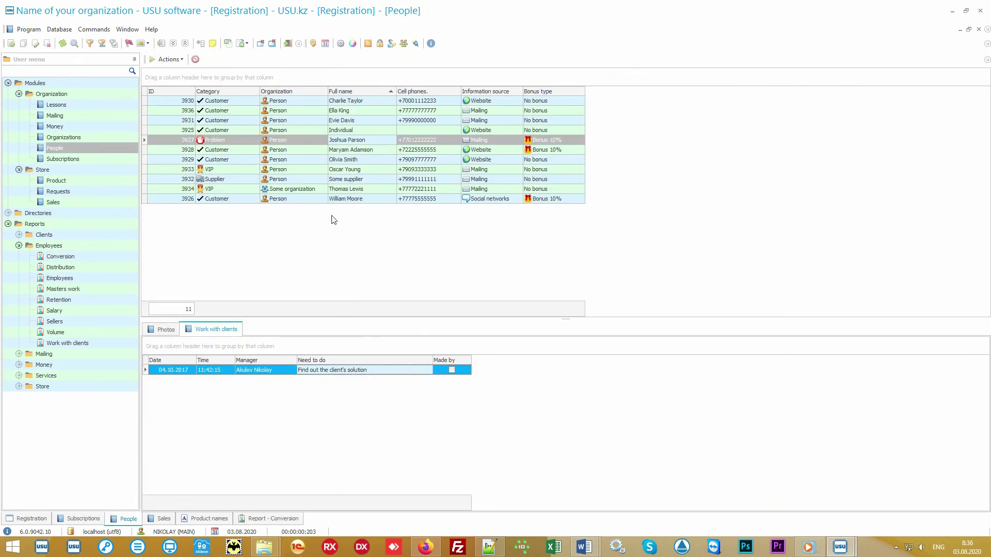
left_click(374, 200)
right_click(411, 440)
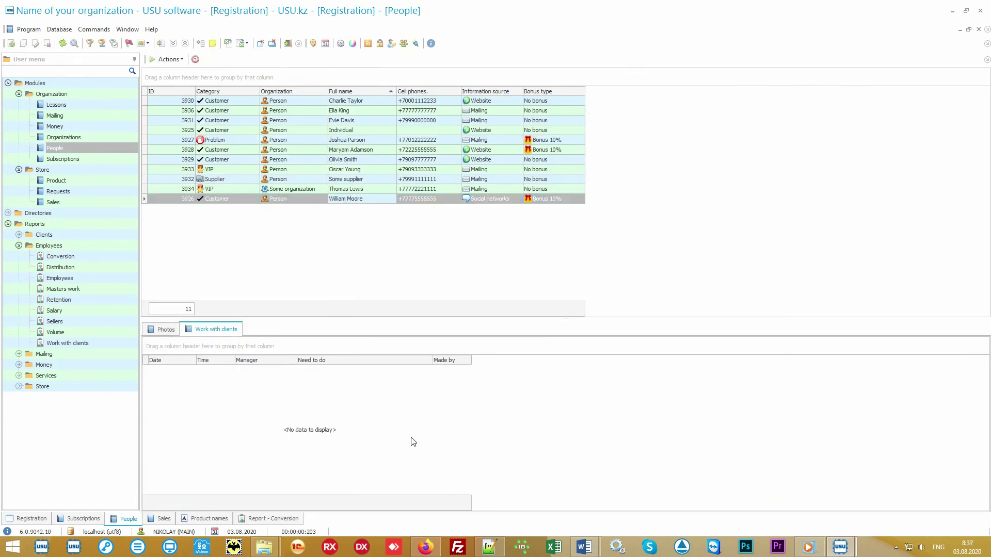
left_click(463, 175)
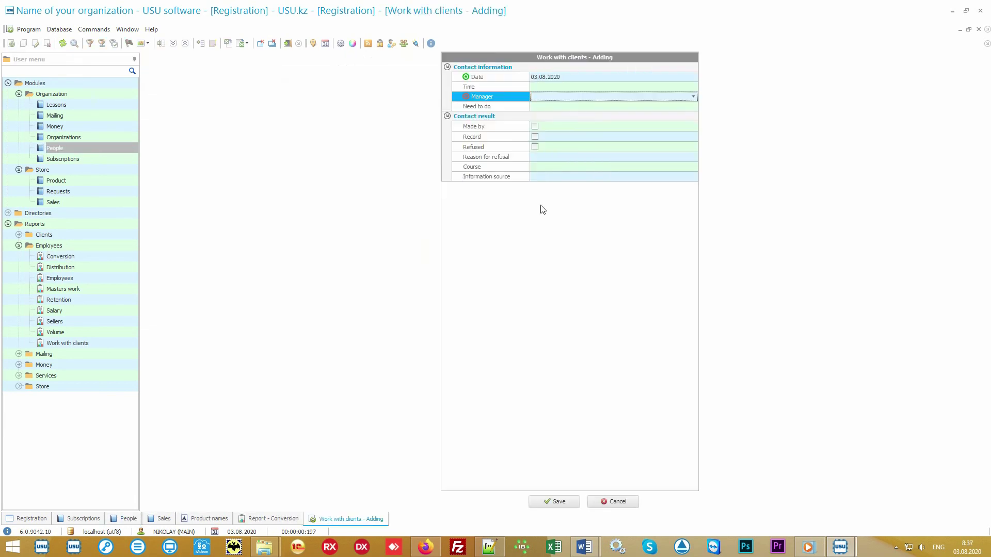
key("F4")
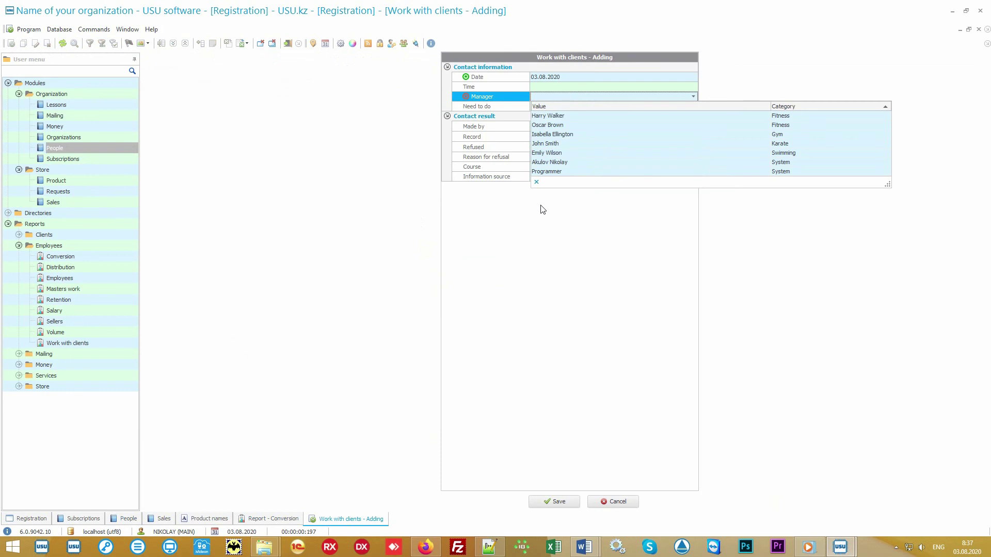
key("Down")
key("Down")
key("Down")
key("Down")
key("Down")
key("Down")
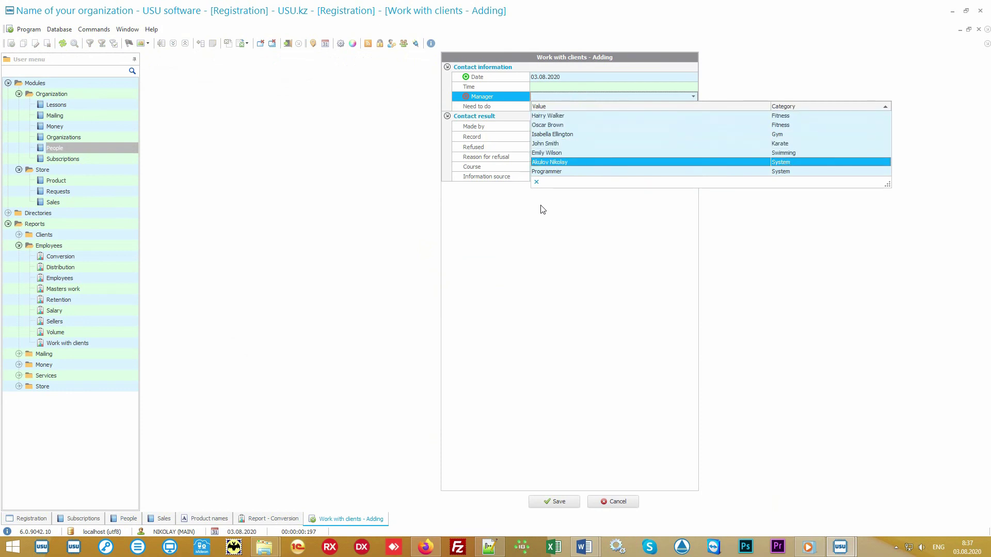
key("Return")
Set the new record's Need to do task to "Find out the client's solution"
key("Down")
key("alt")
key("F4")
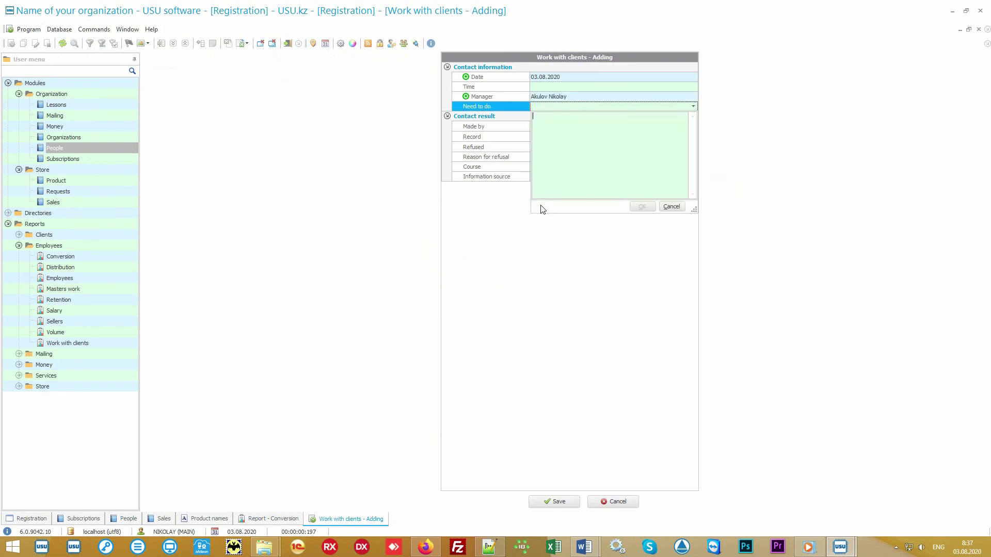
key("Down")
key("Return")
Set the planned work's date to 06.08.2020 and save the record
key("Up")
key("Up")
key("Up")
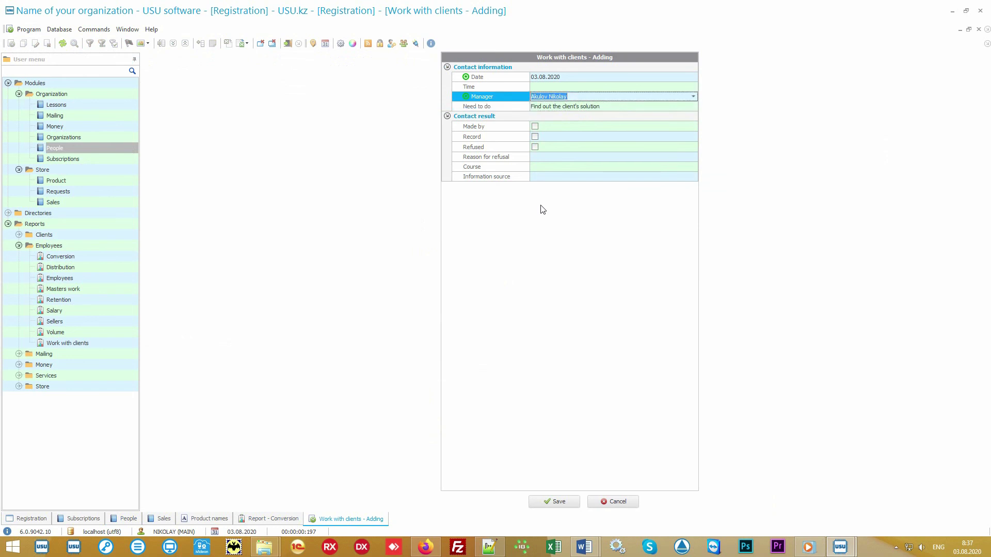
key("F4")
key("Right")
key("Right")
key("Right")
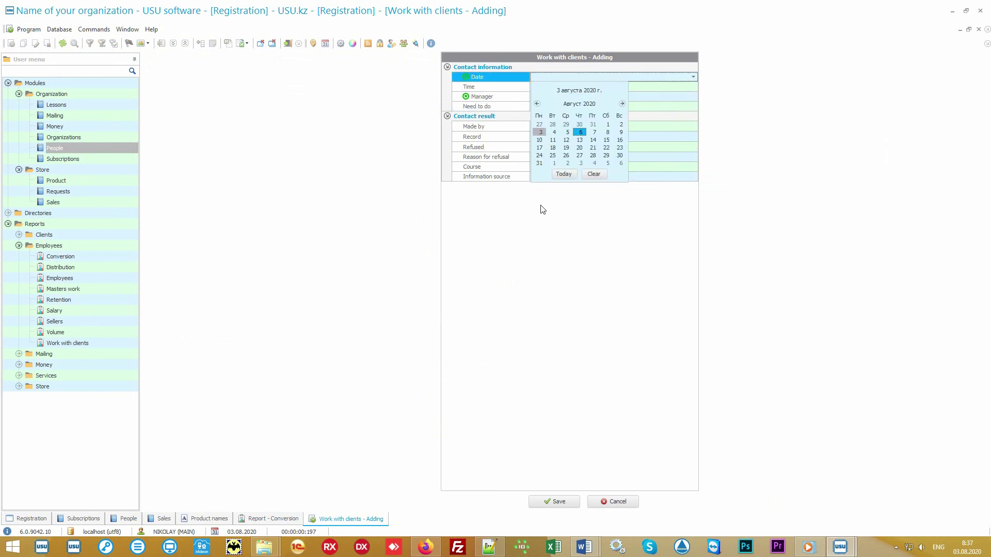
key("Return")
left_click(548, 501)
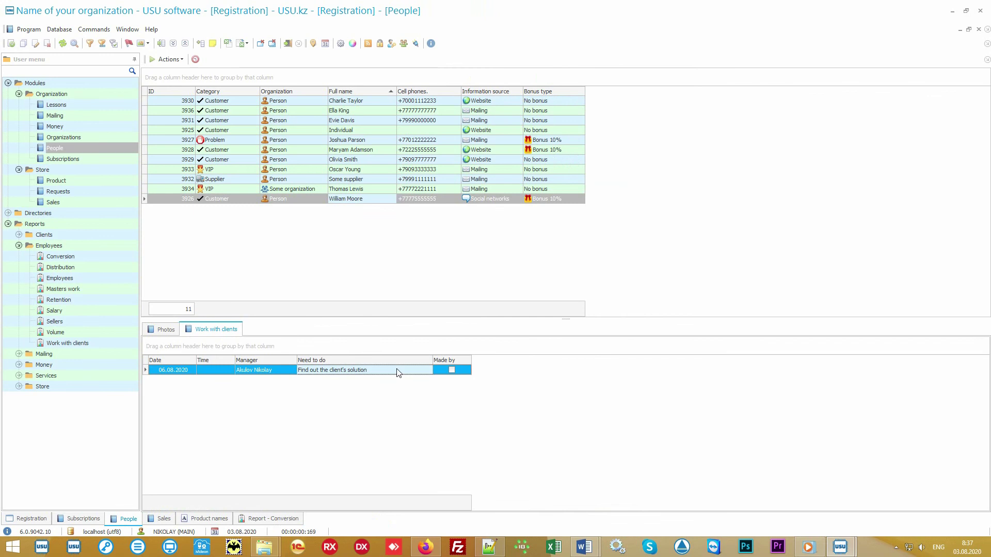
Generate the Work with clients report from the Employees reports for 01.01.2010 to 31.12.2020
left_click(275, 372)
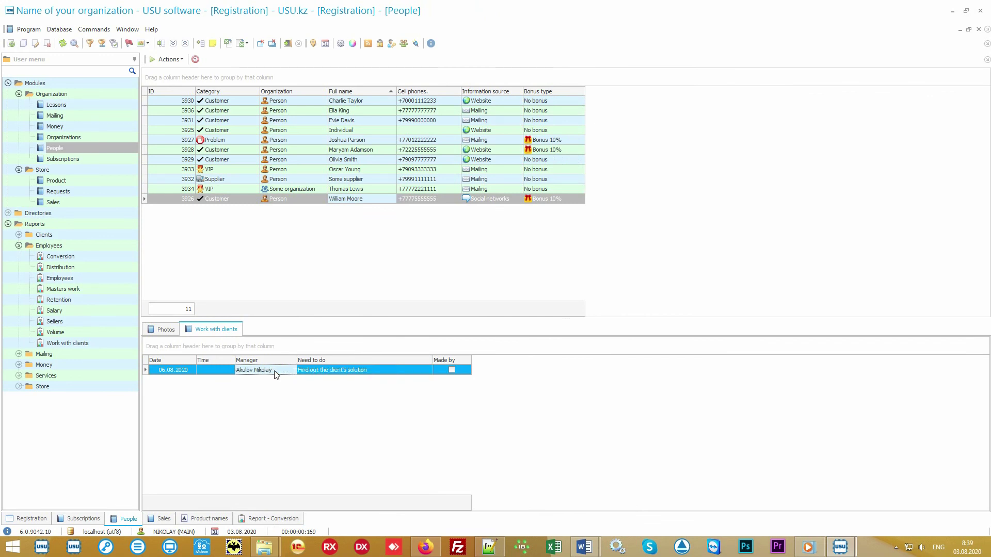
left_click(50, 247)
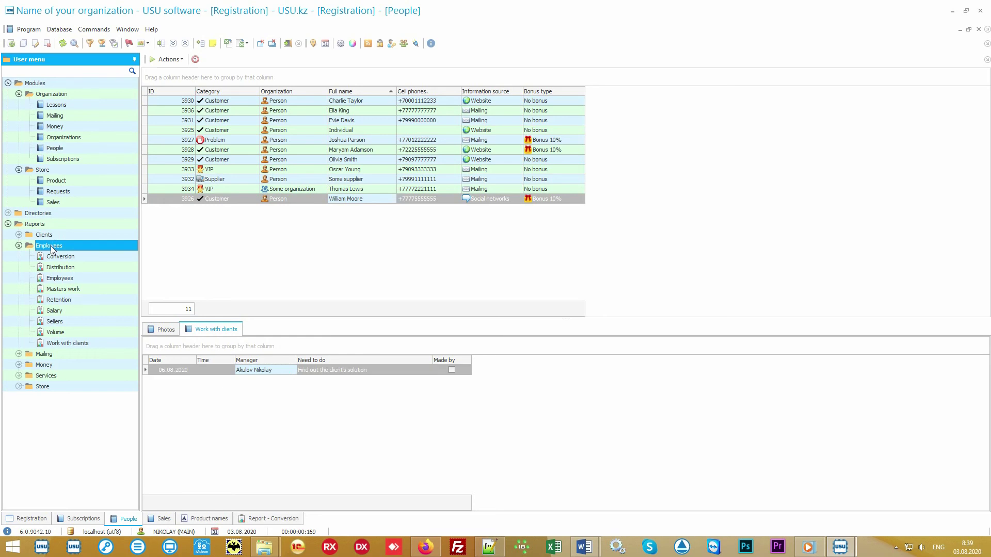
double_click(84, 345)
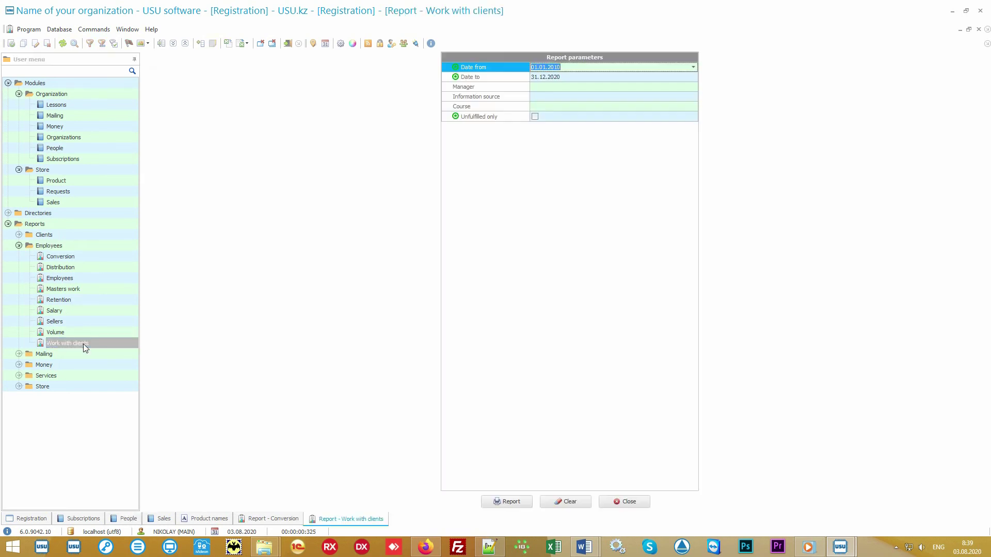
left_click(522, 503)
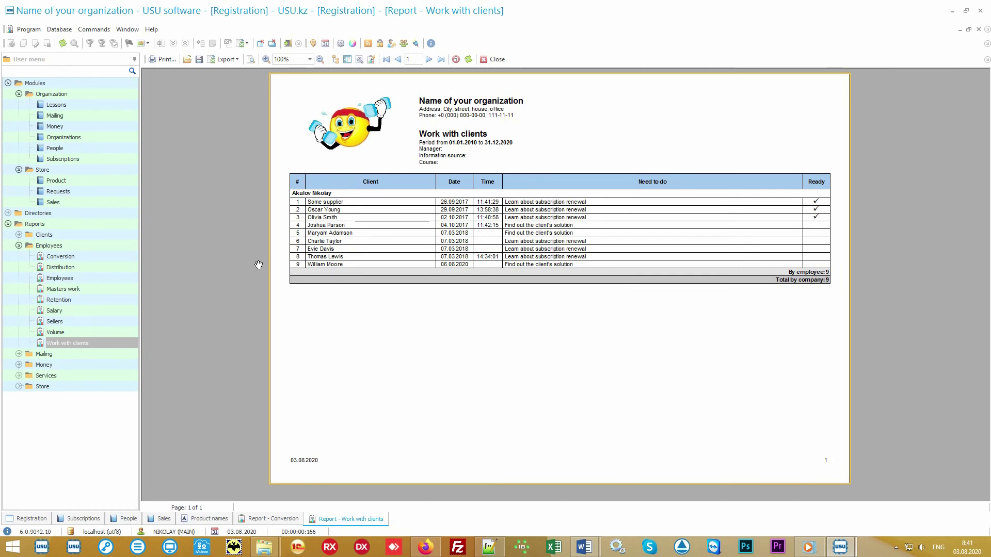
Expand all the report groups: Clients, Employees, Mailing, Money, Services and Store
left_click(68, 226)
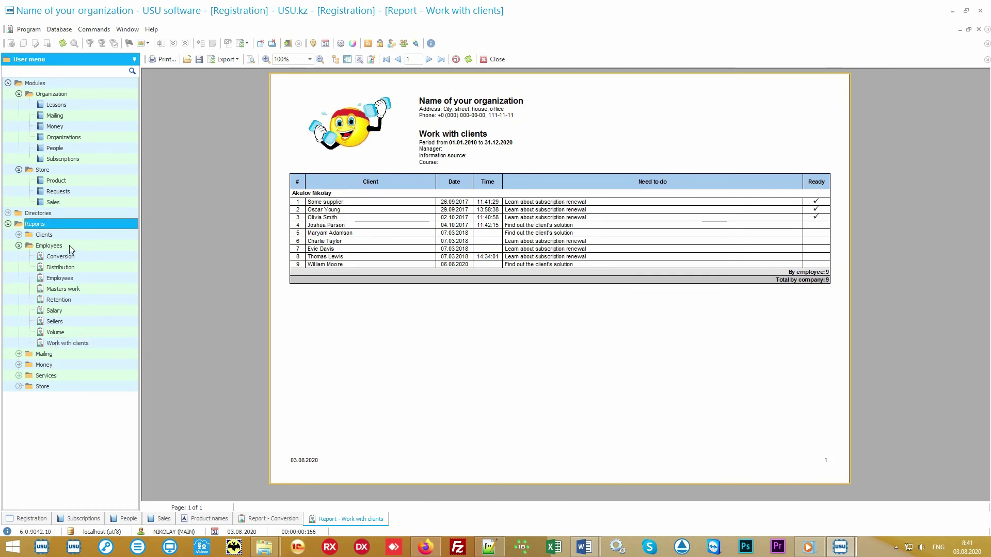
left_click(46, 247)
left_click(19, 246)
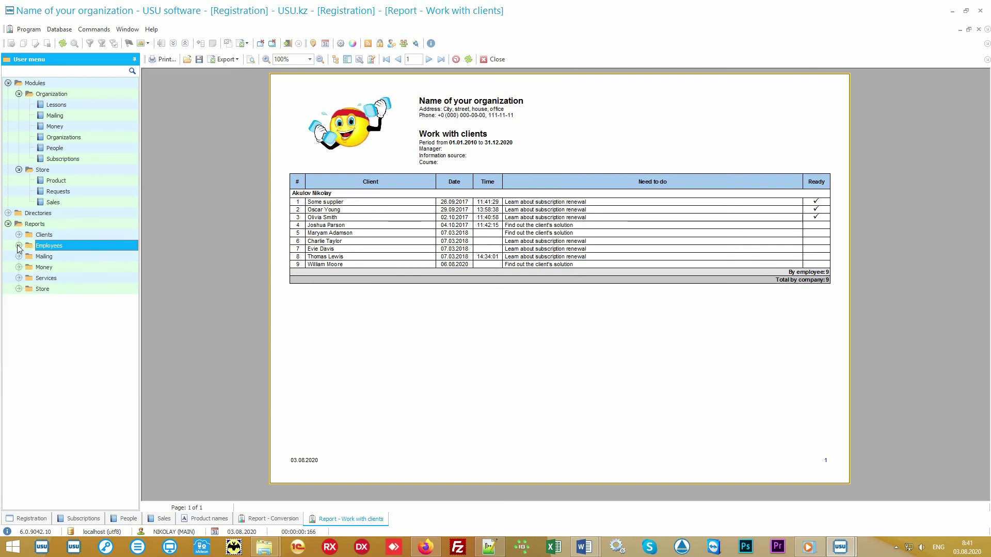
left_click(19, 289)
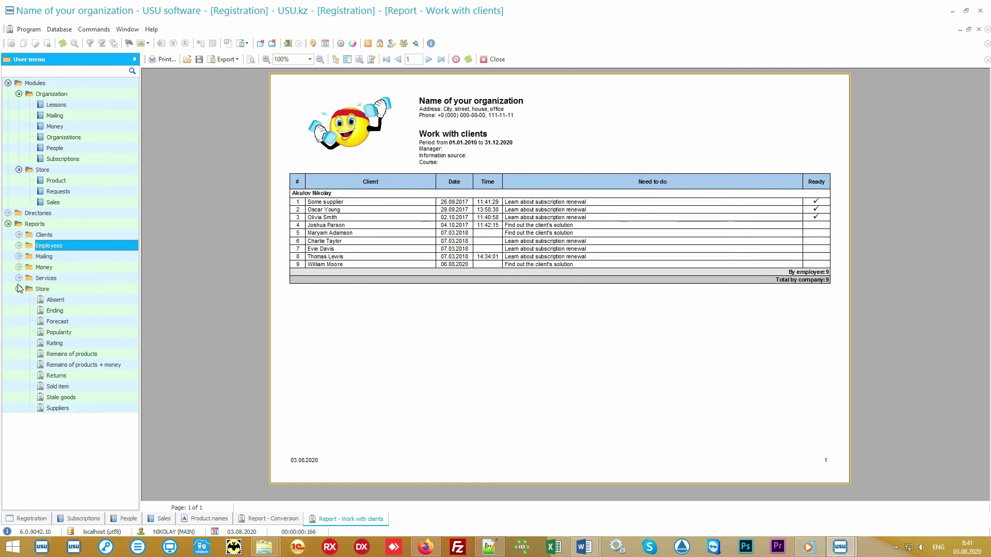
left_click(19, 278)
left_click(18, 267)
left_click(19, 256)
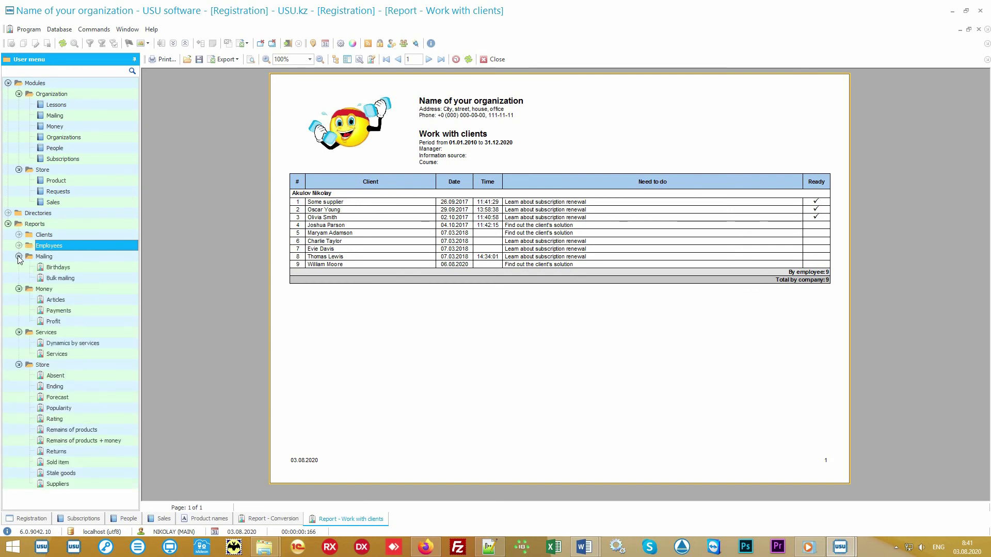
left_click(19, 246)
left_click(19, 235)
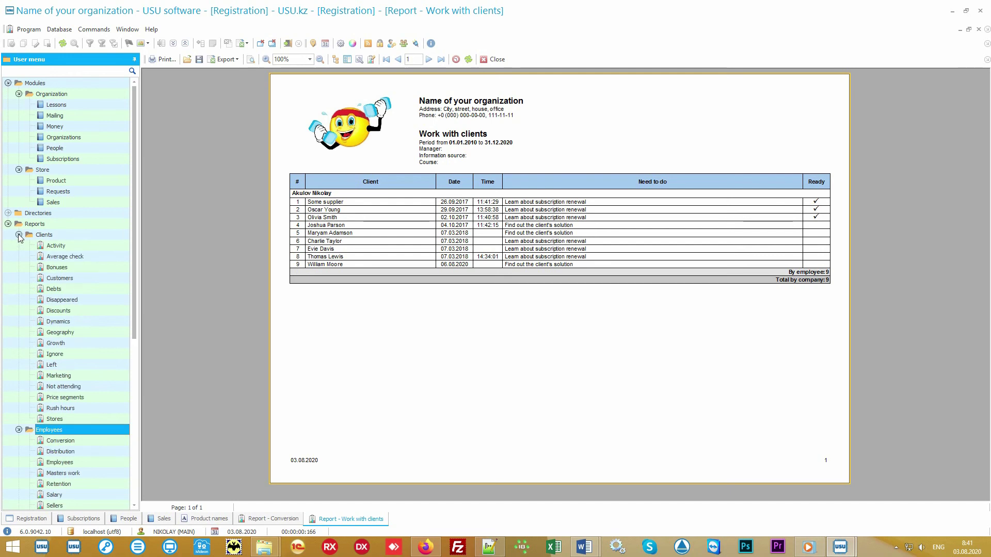
Collapse the Modules group and look through the full list of available reports
left_click(54, 226)
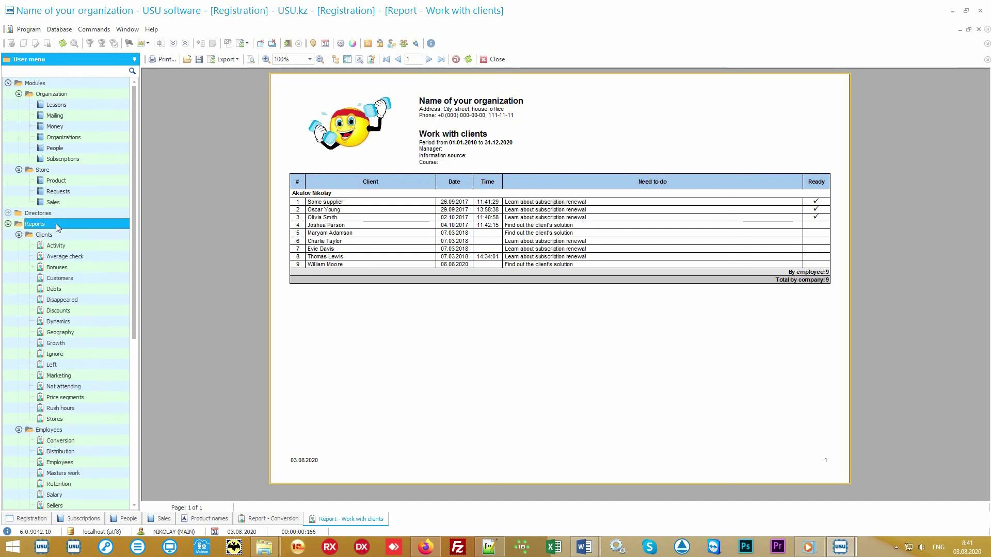
left_click(62, 84)
left_click(8, 83)
left_click(35, 107)
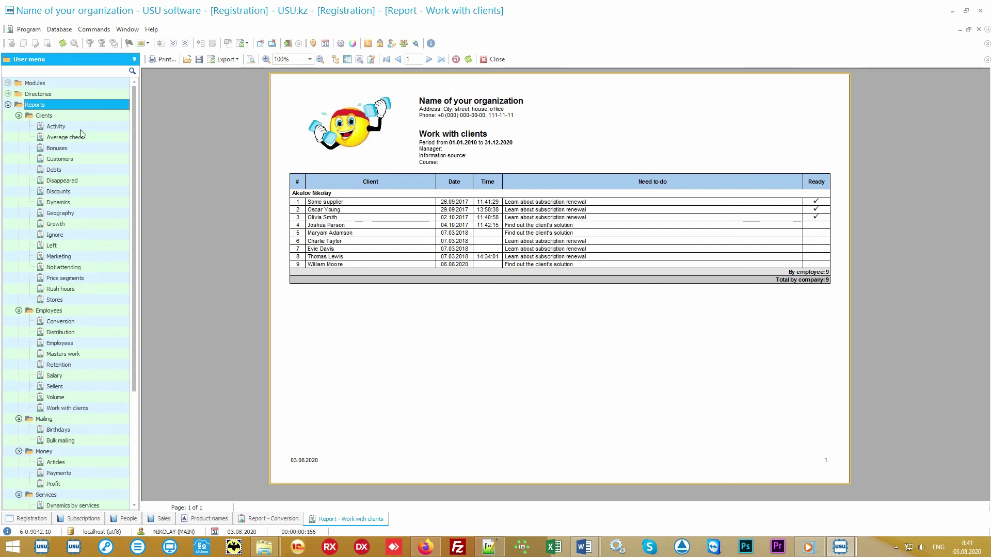
left_click_drag(134, 151, 138, 259)
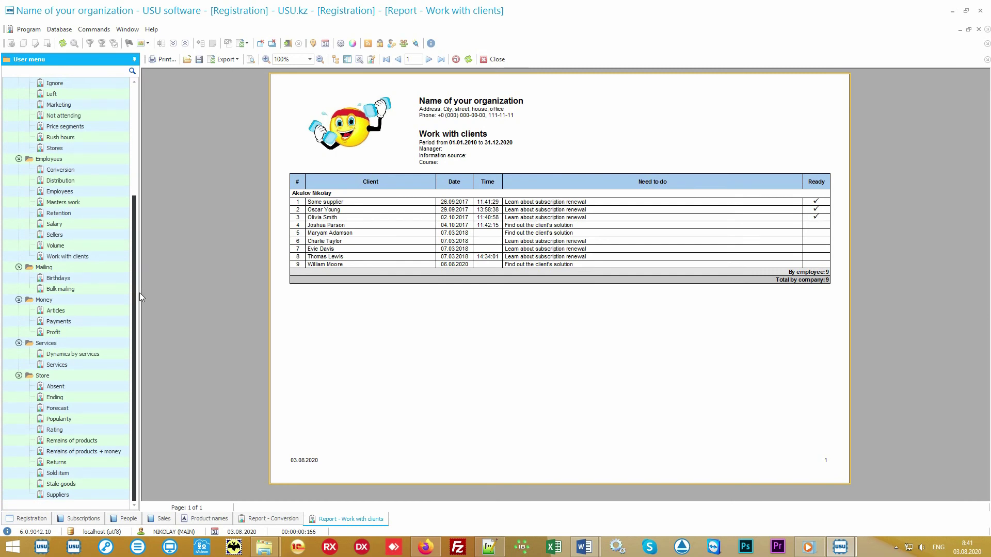
left_click_drag(136, 292, 144, 107)
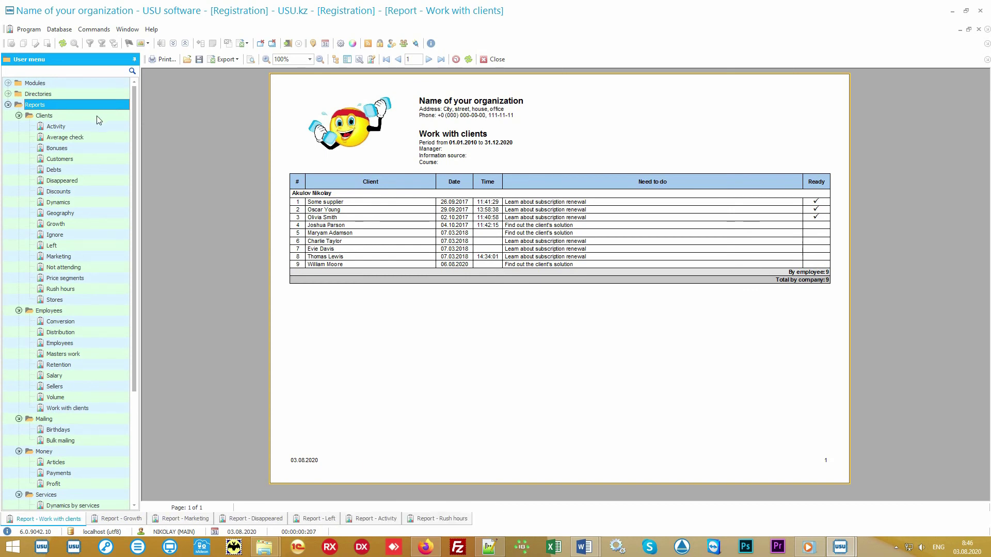
left_click(97, 115)
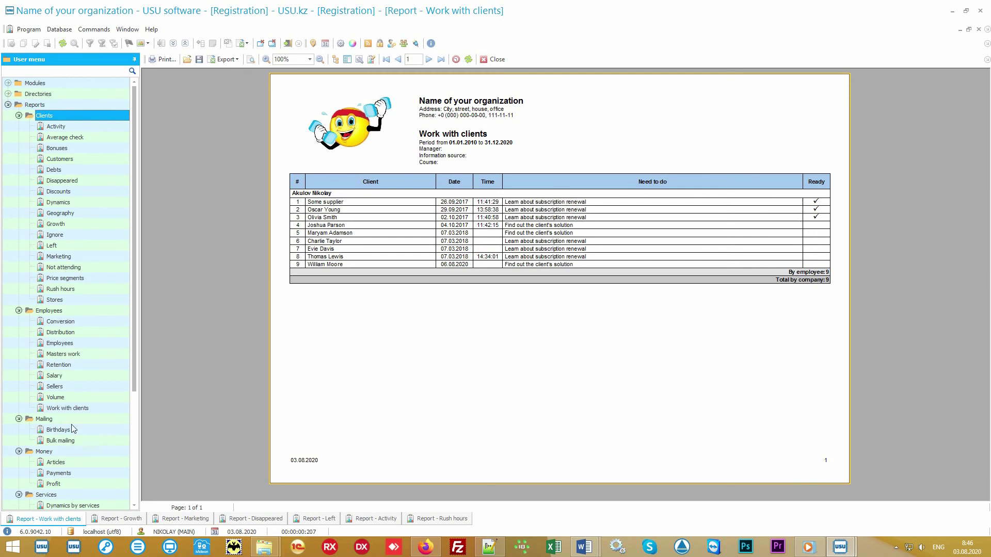
Examine the generated Growth, Marketing and Disappeared client reports
left_click(118, 519)
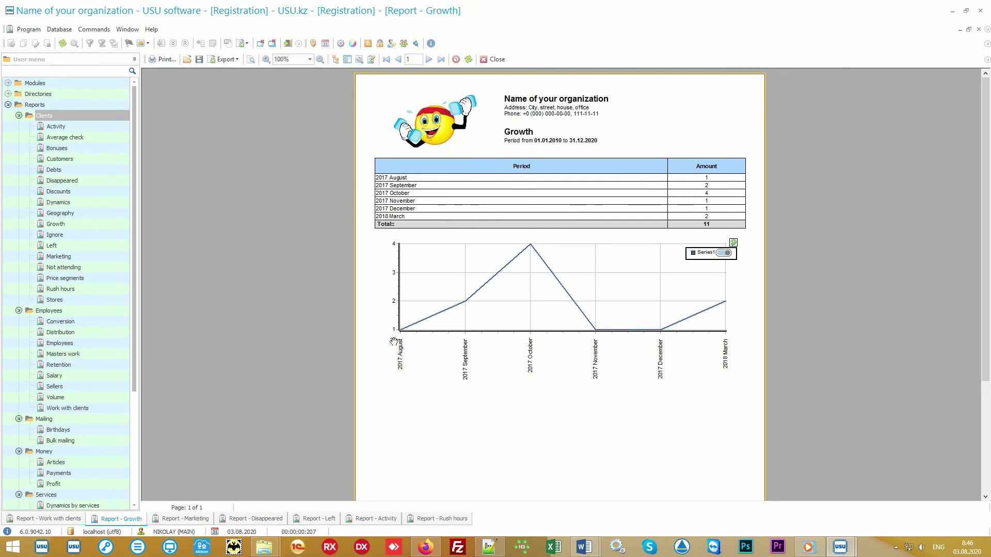
left_click(196, 519)
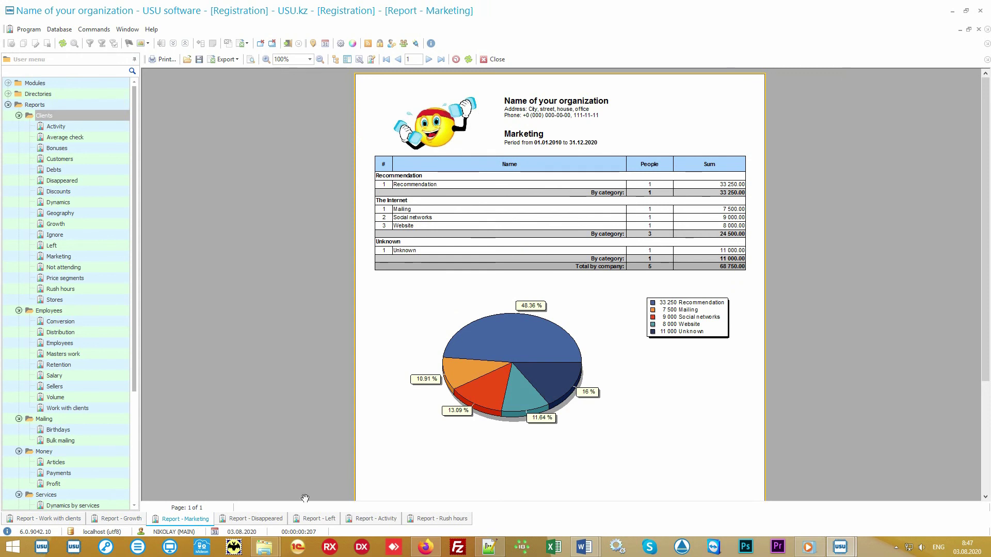
left_click(264, 519)
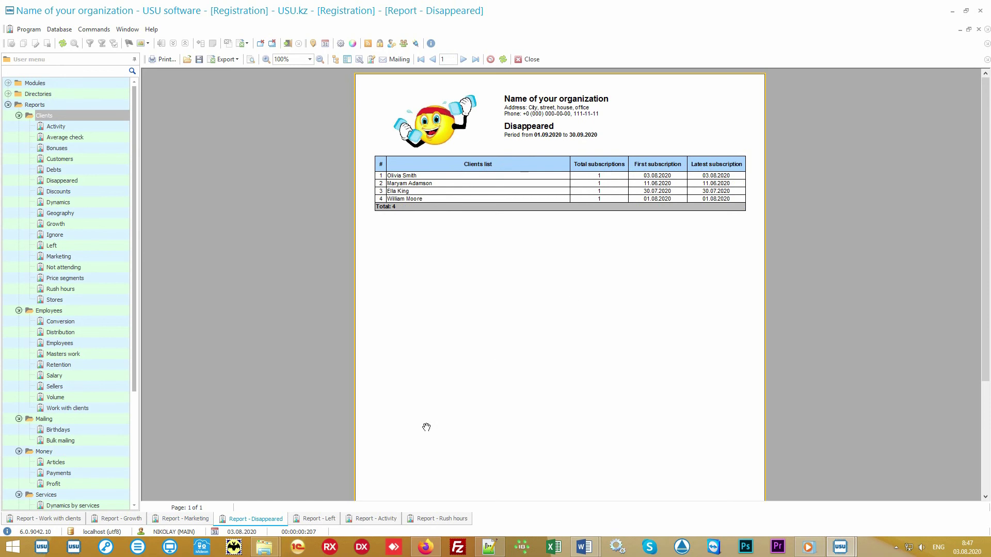
Examine the Left report's dynamics and reasons charts, along with the Activity and Rush hours reports
left_click(307, 519)
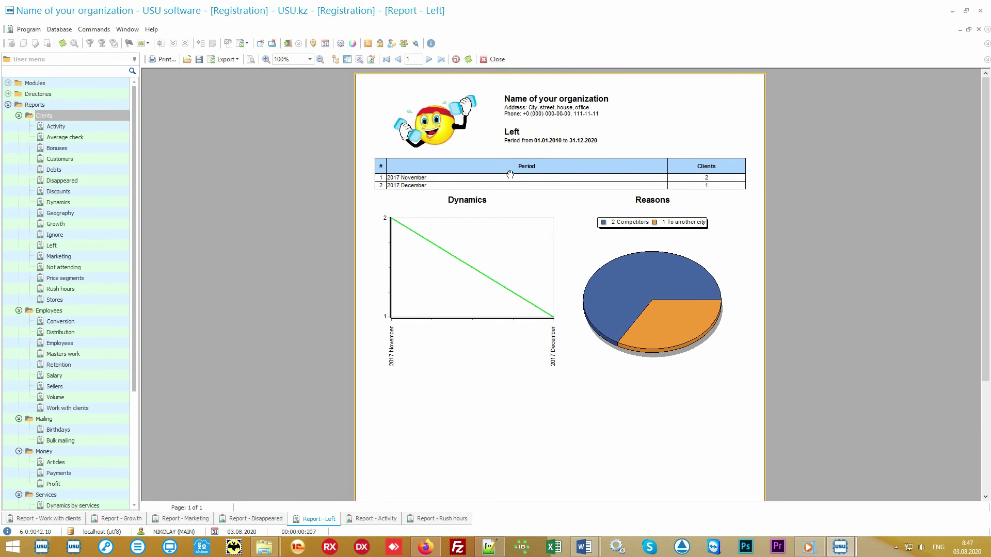
mouse_move(382, 228)
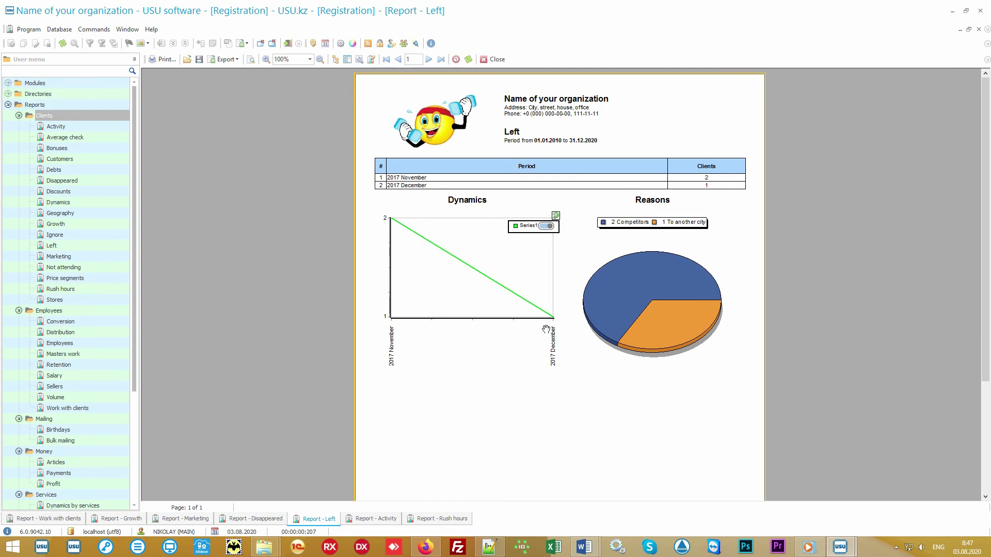
mouse_move(597, 288)
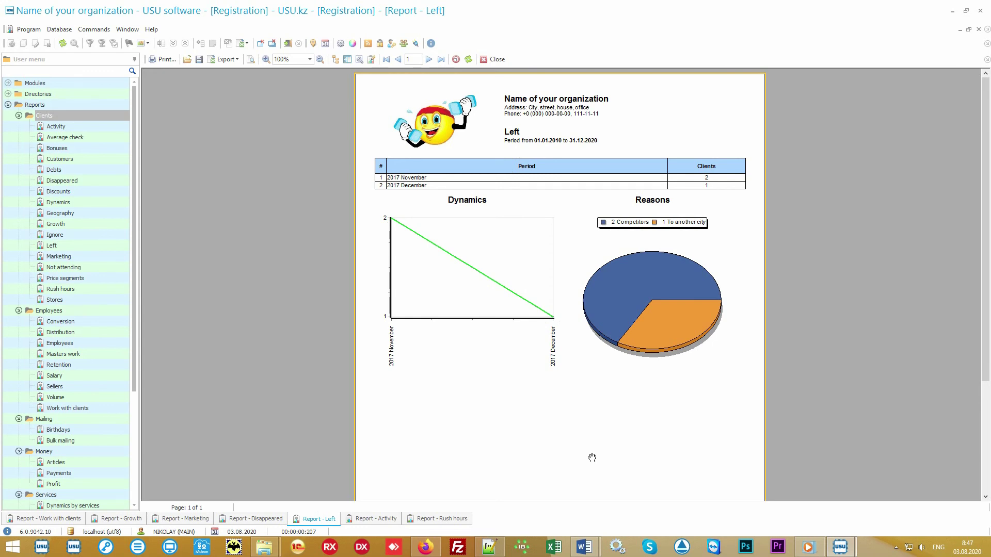
left_click(380, 518)
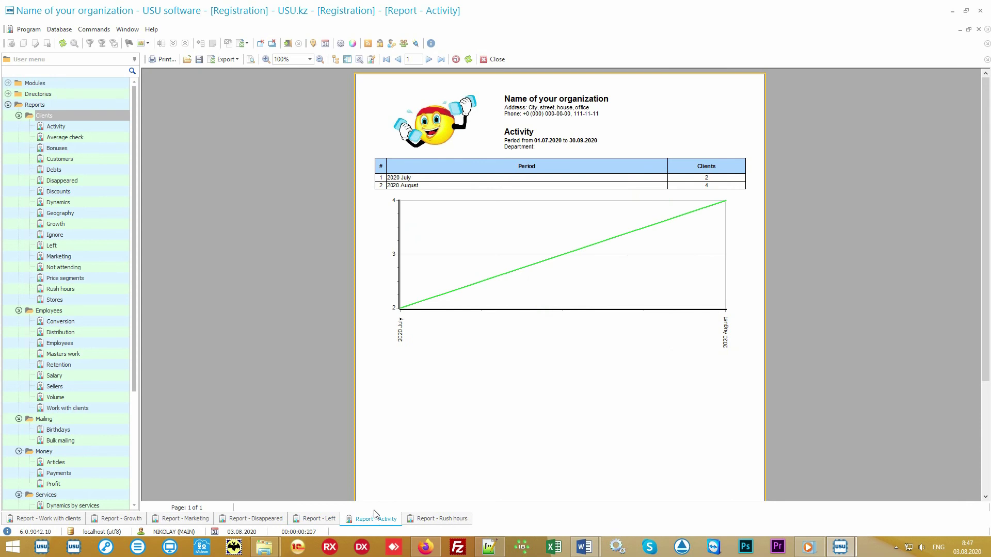
mouse_move(504, 223)
left_click(445, 519)
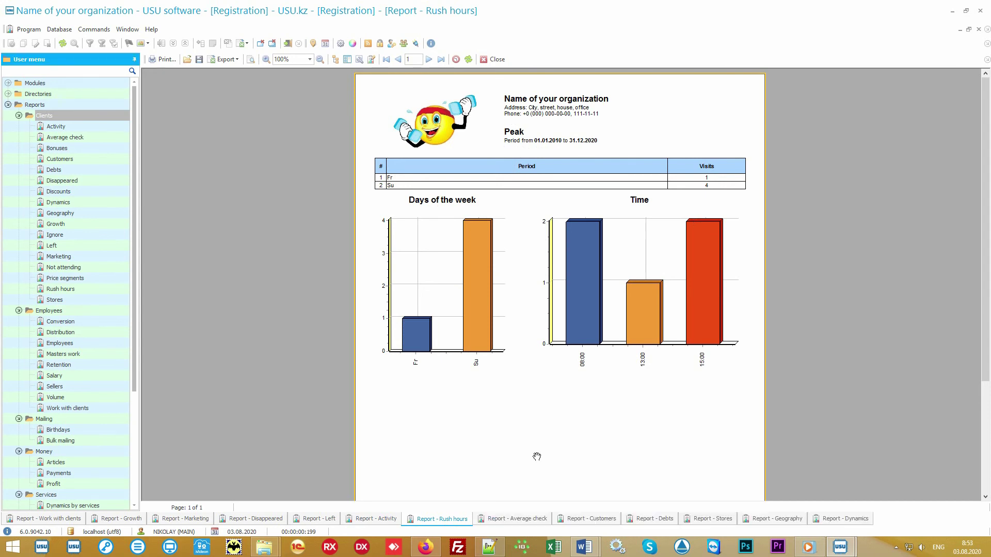
Examine the generated Average check, Customers, Debts and Stores reports
left_click(511, 520)
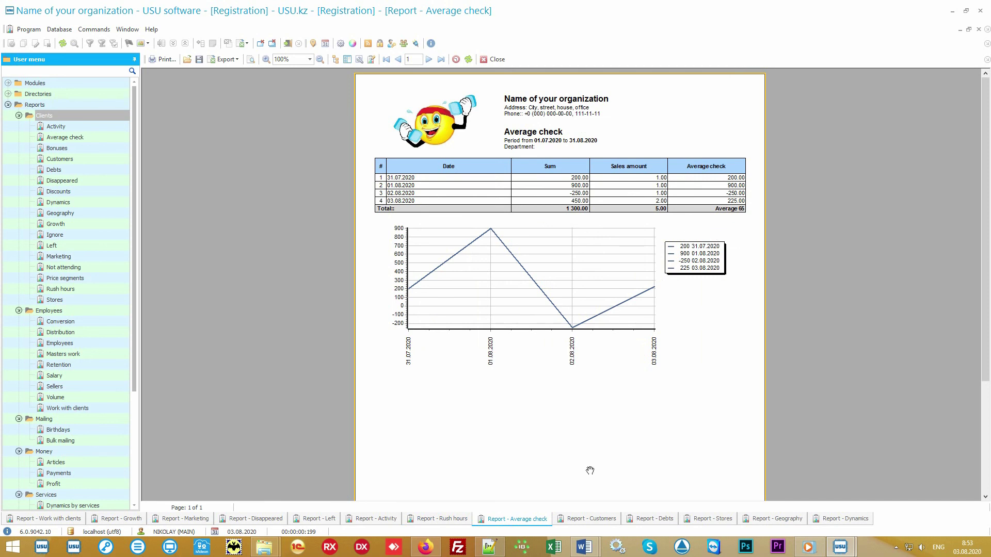
left_click(588, 521)
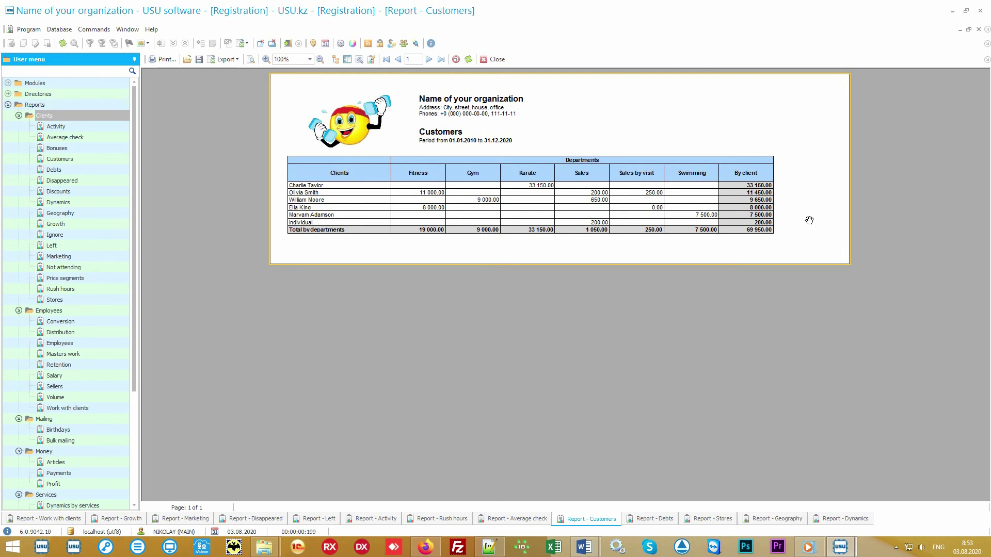
left_click(643, 520)
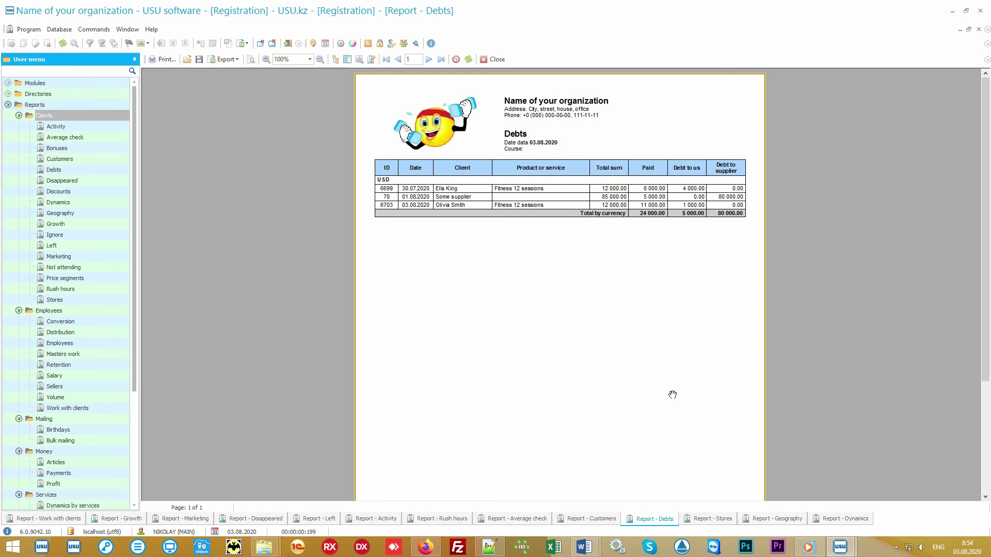
left_click(706, 523)
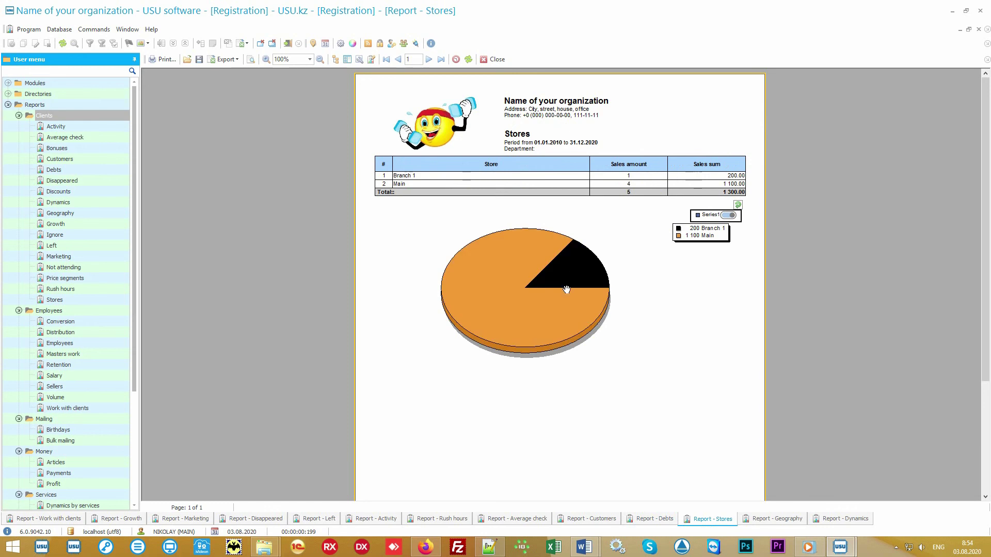
Examine the generated Geography, Dynamics, Not attending and Ignore client reports
left_click(782, 520)
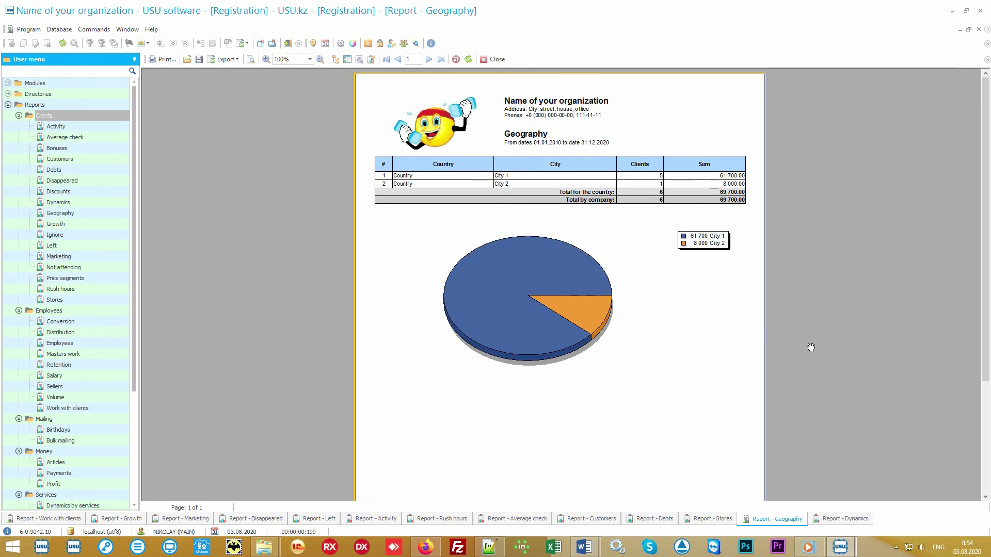
left_click(846, 519)
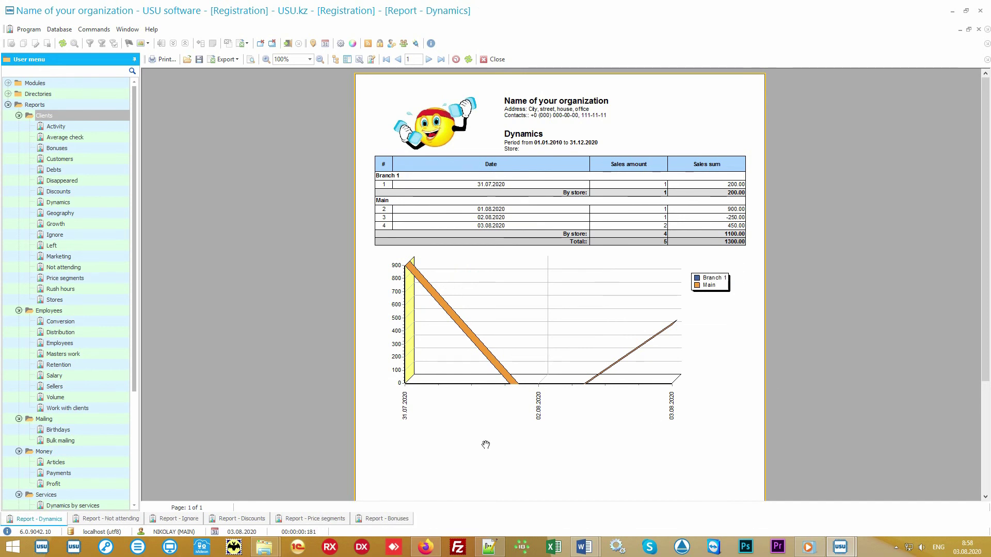
left_click(118, 520)
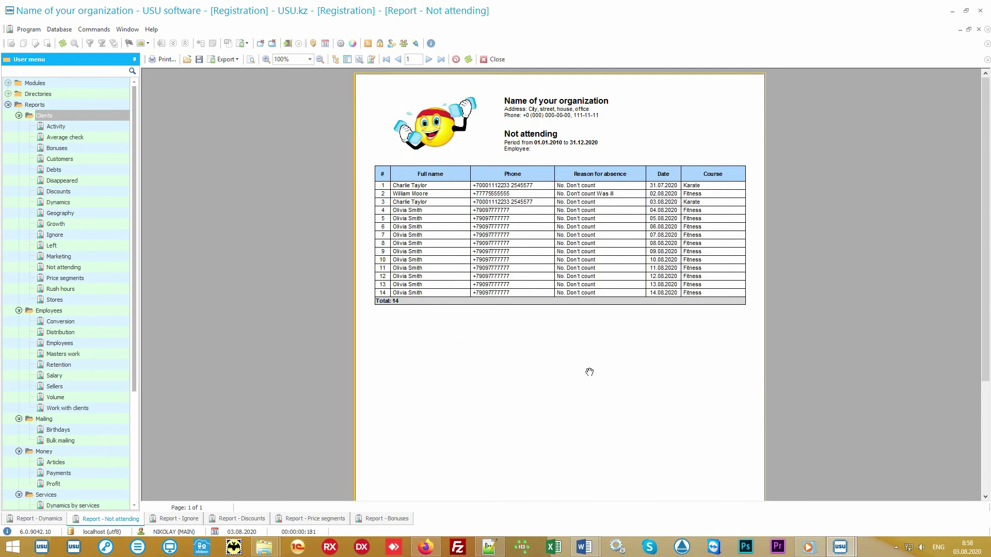
left_click(173, 519)
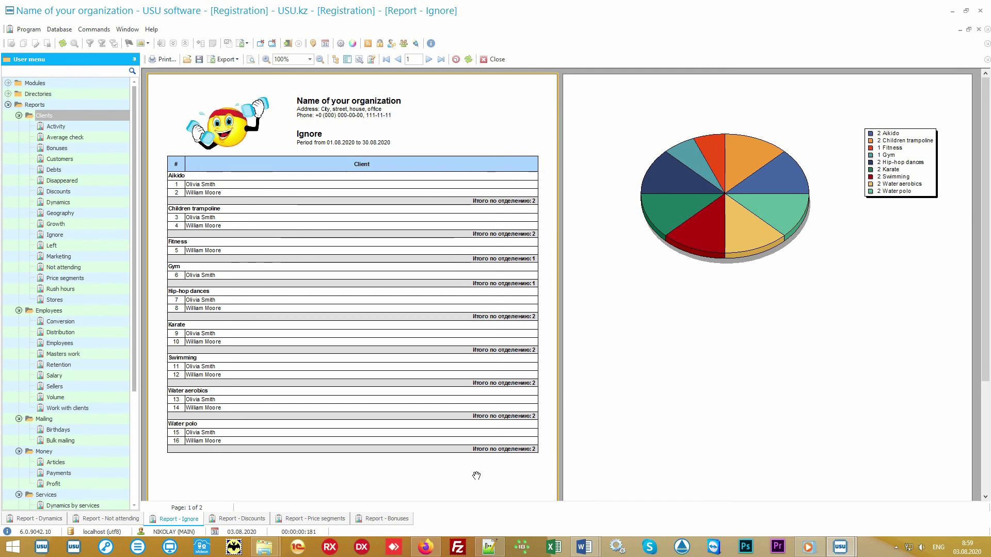
Examine the generated Discounts, Price segments and Bonuses client reports
left_click(245, 521)
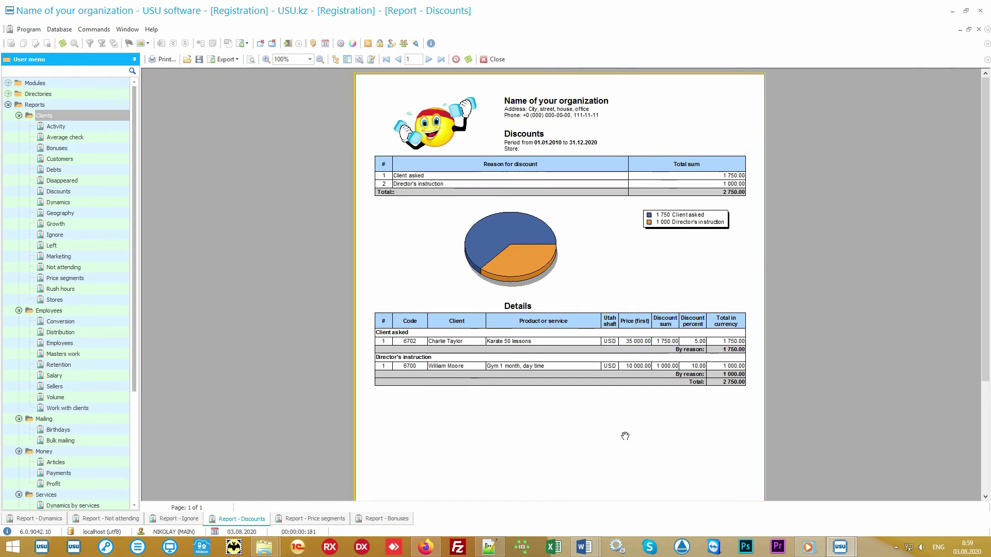
mouse_move(523, 217)
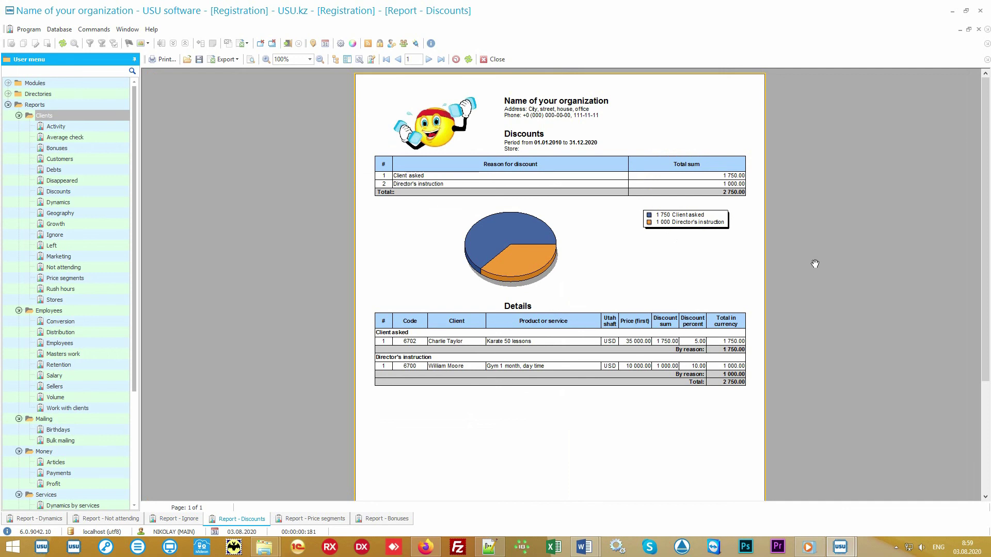
left_click(312, 519)
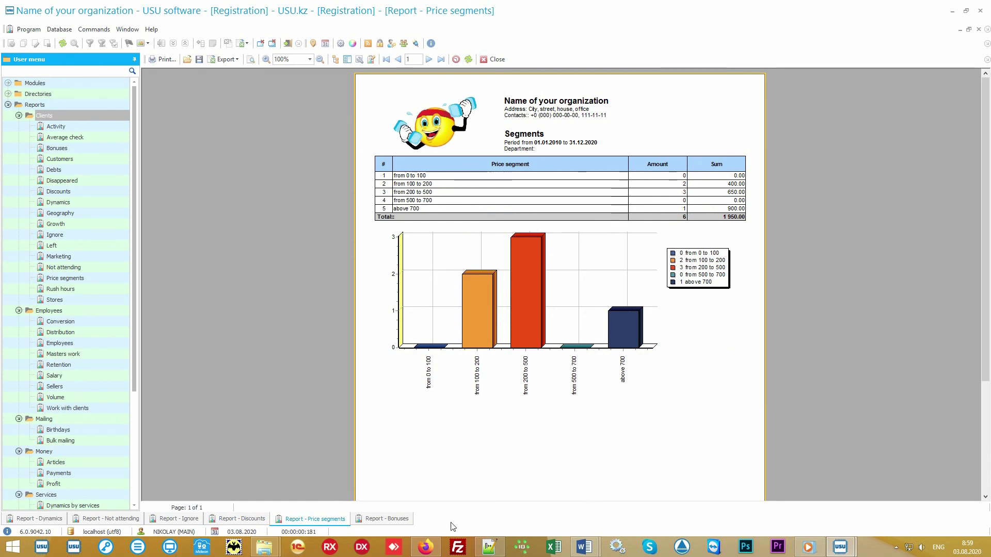
left_click(392, 519)
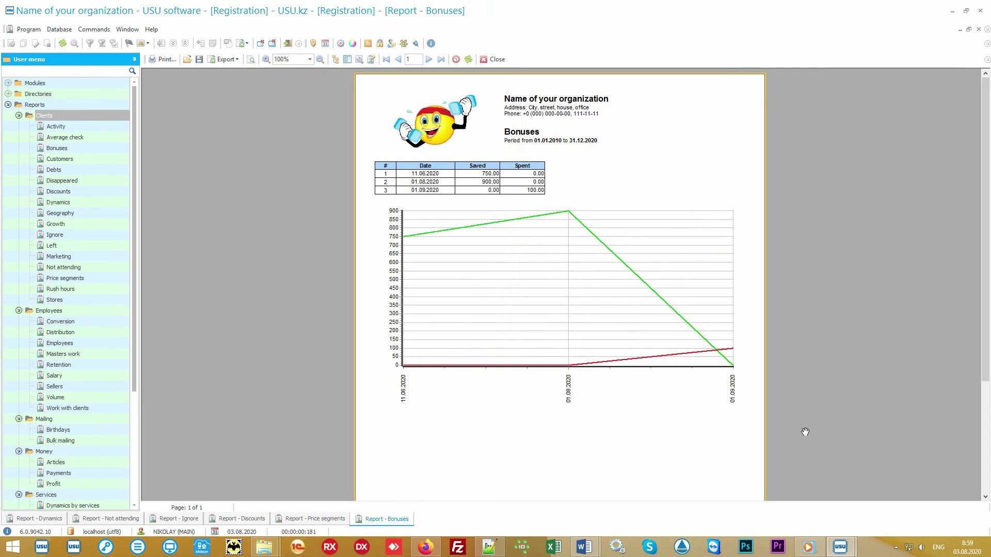
Collapse the Clients report group and examine the generated Employees, Salary and Sellers reports
double_click(110, 116)
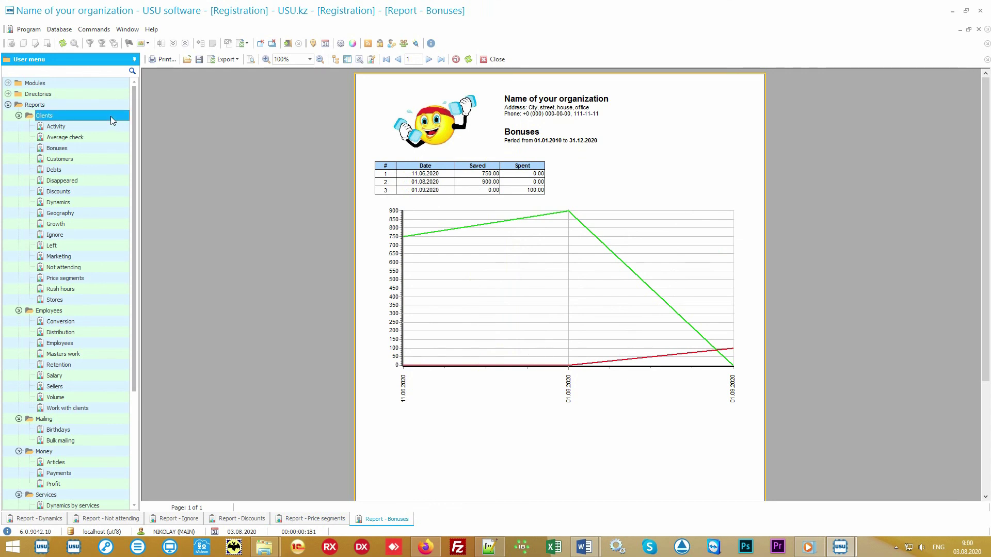
left_click(100, 126)
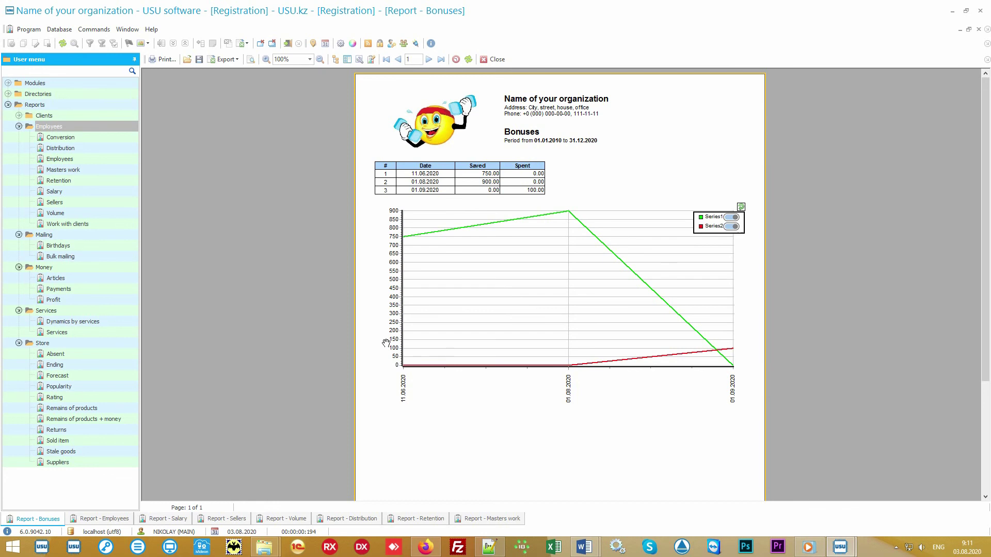
left_click(115, 519)
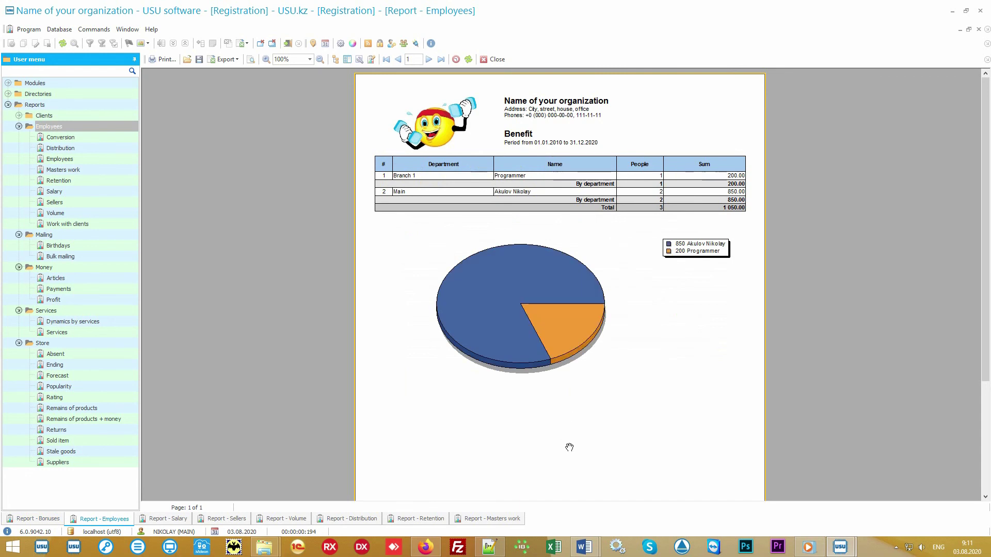
left_click(168, 519)
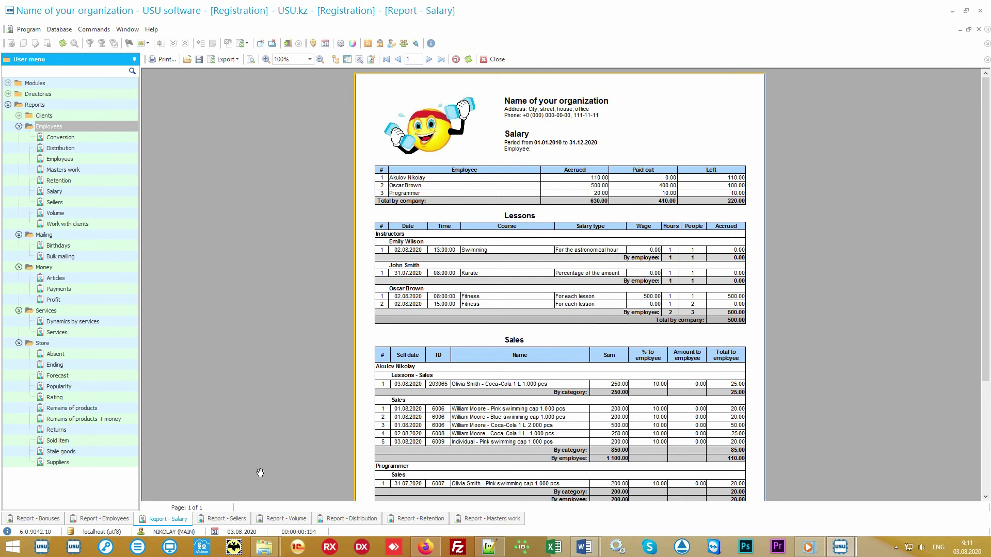
left_click(218, 521)
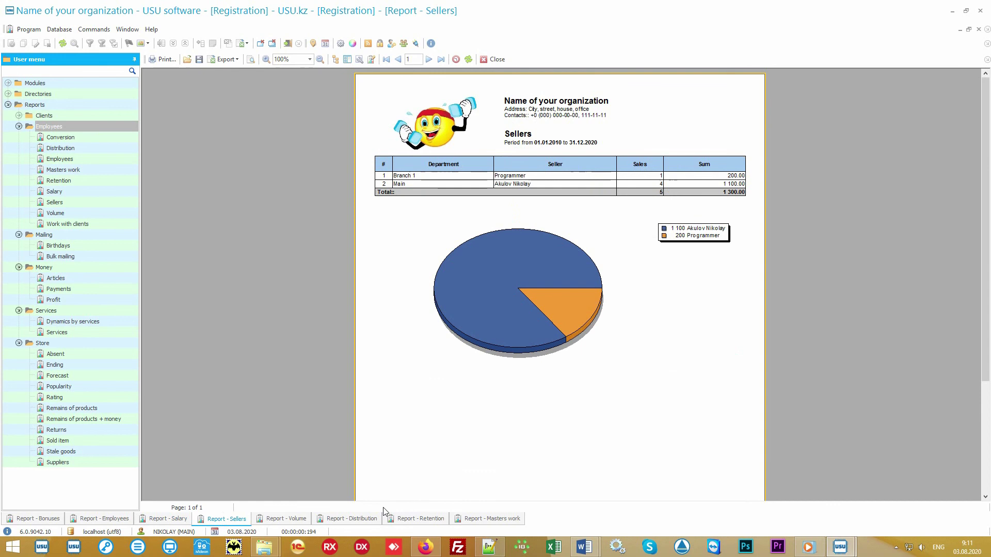
Examine the generated Volume, Distribution, Retention and Masters work employee reports
left_click(283, 519)
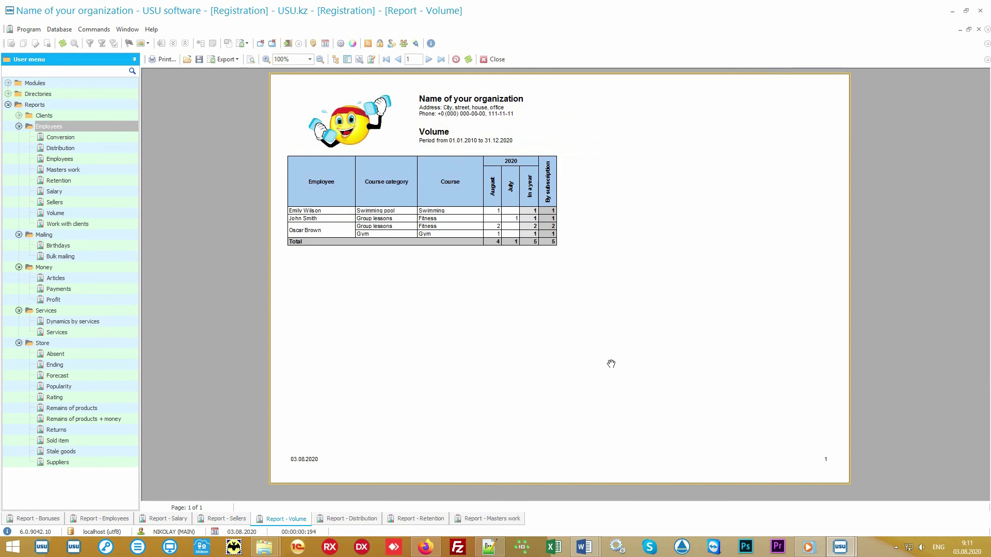
left_click(360, 520)
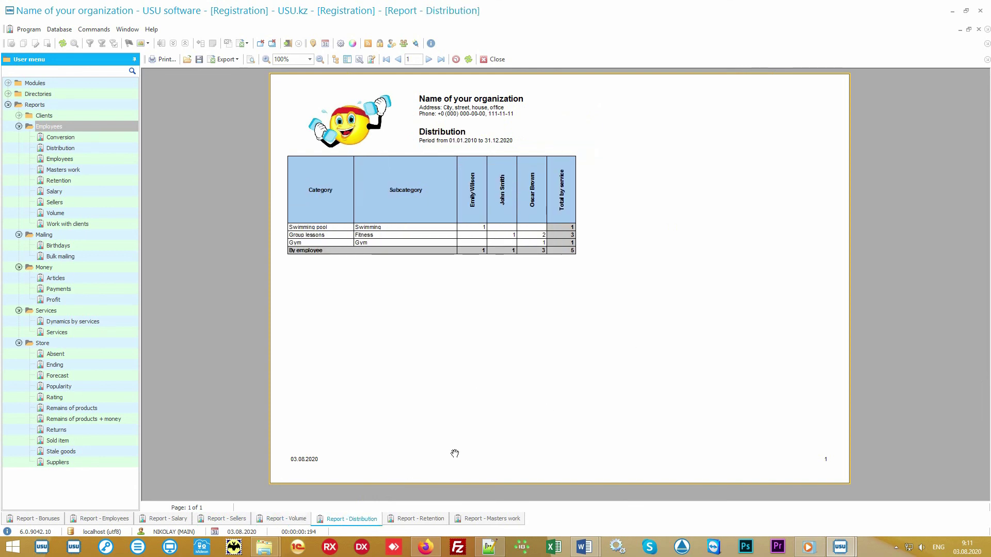
left_click(413, 521)
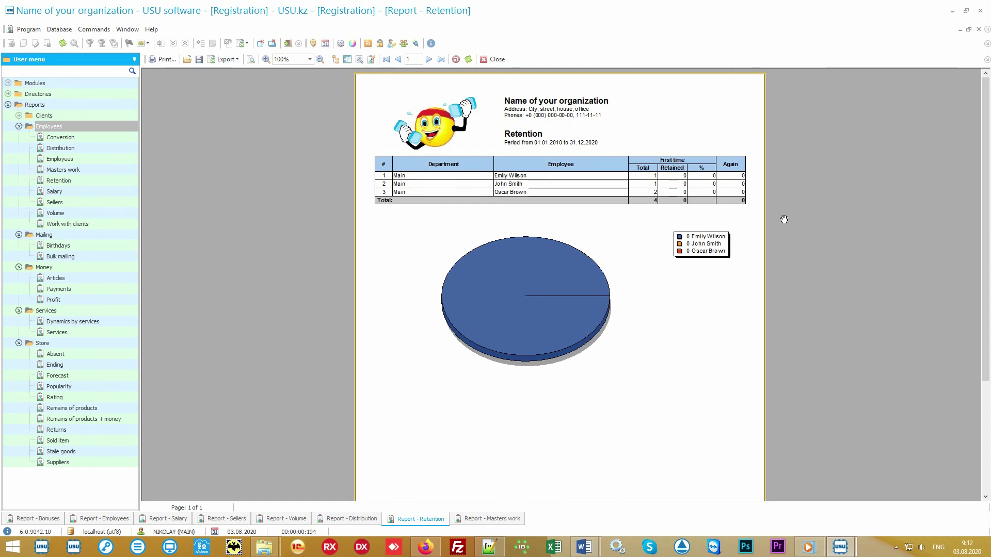
left_click(496, 522)
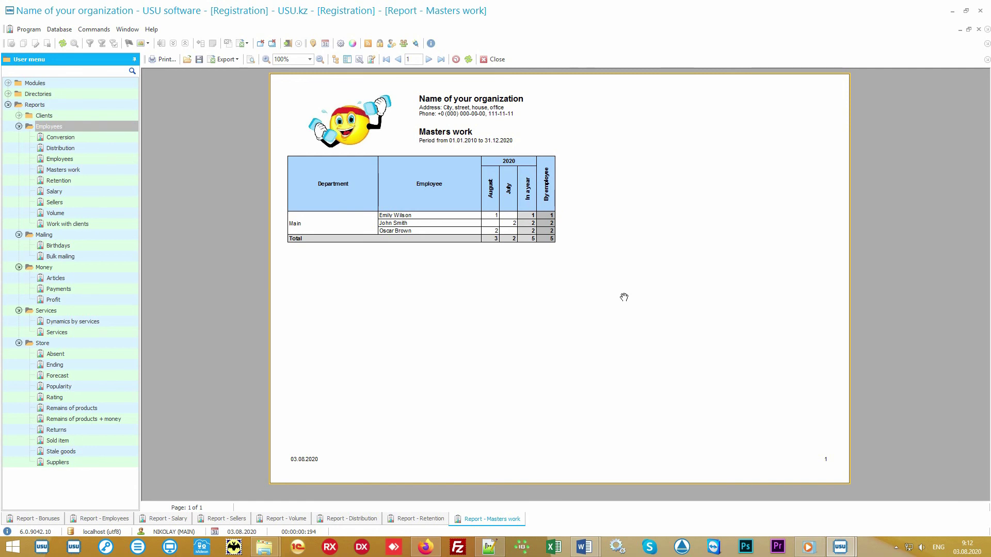
Collapse the Employees report group and open the Registration window with the room schedules
double_click(106, 126)
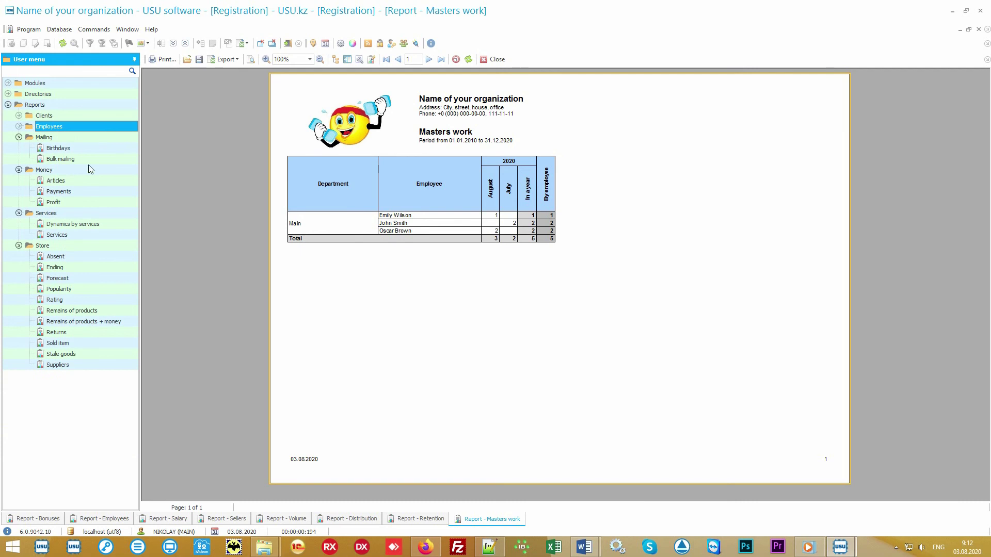
left_click(70, 171)
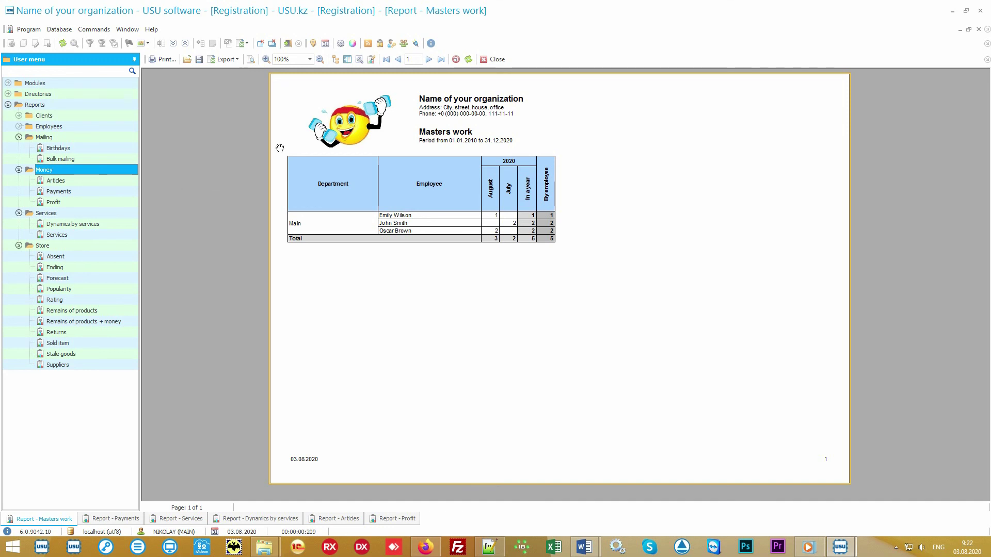
left_click(325, 44)
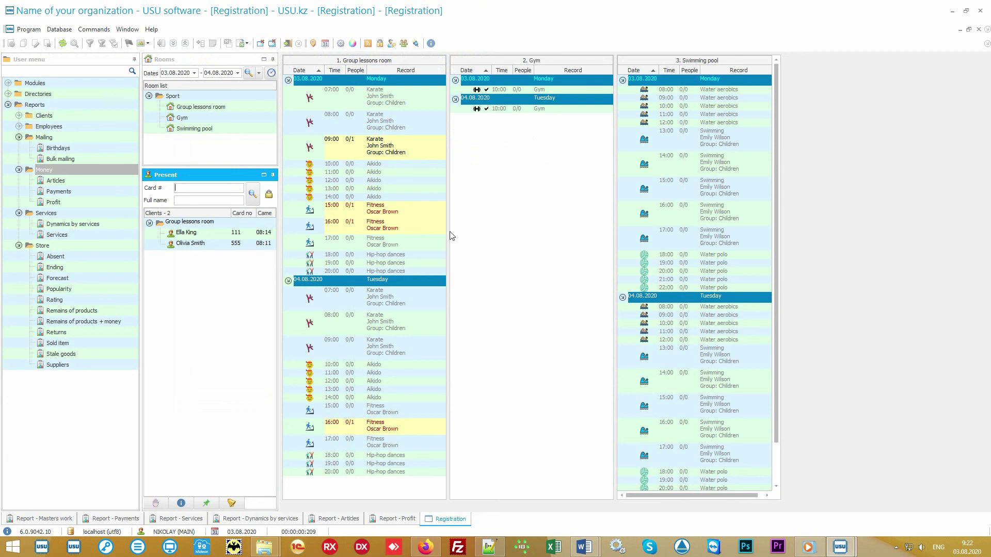
Examine the generated Payments, Services, Dynamics by services, Articles and Profit reports
left_click(119, 519)
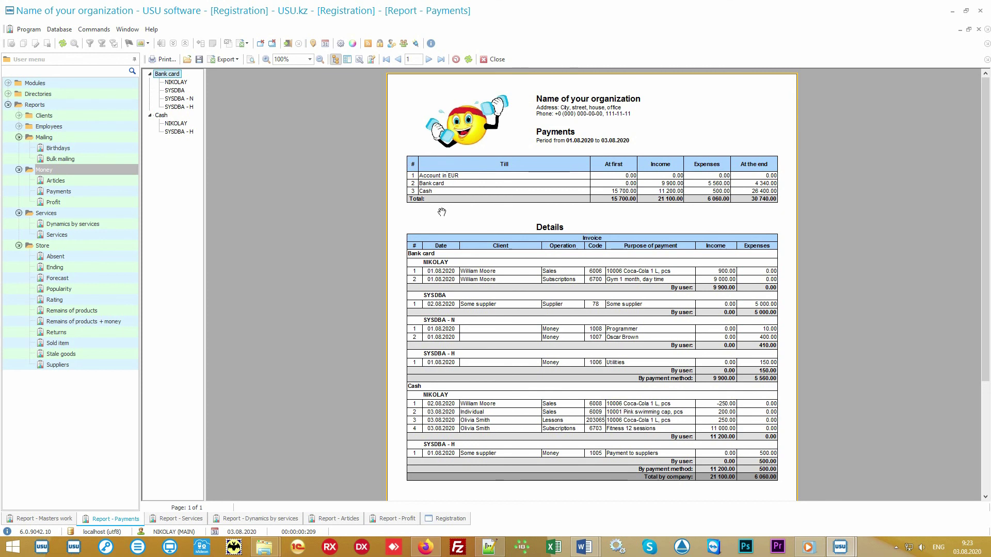
left_click(187, 521)
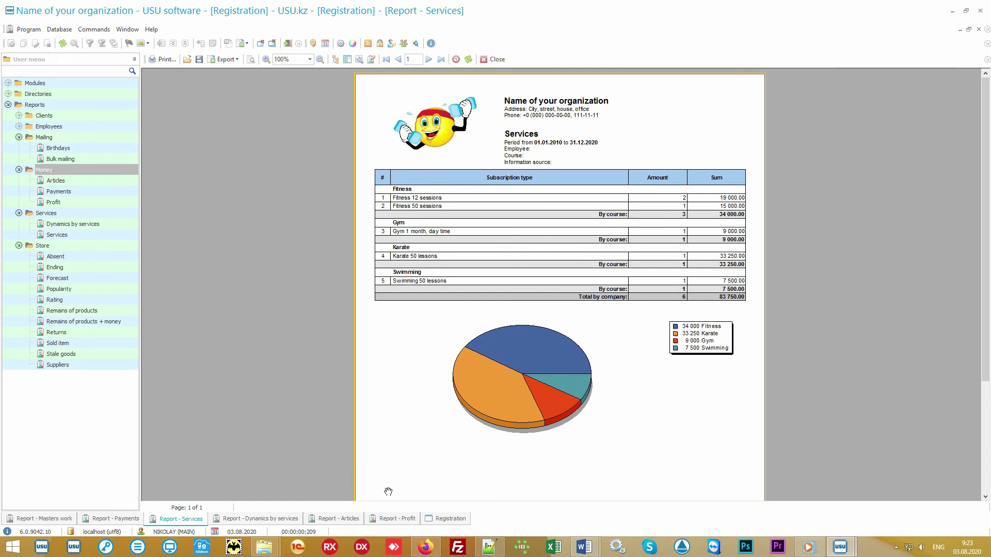
left_click(259, 523)
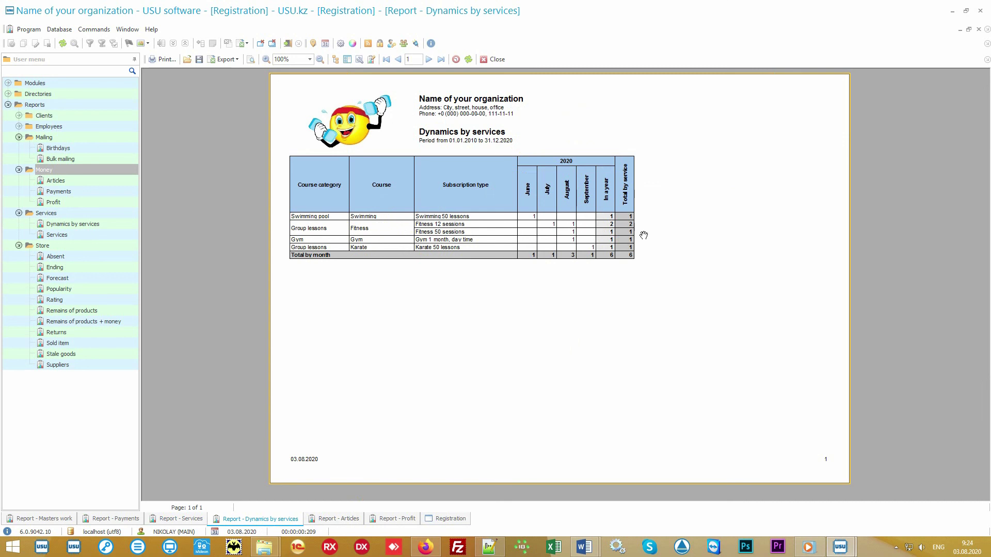
left_click(337, 519)
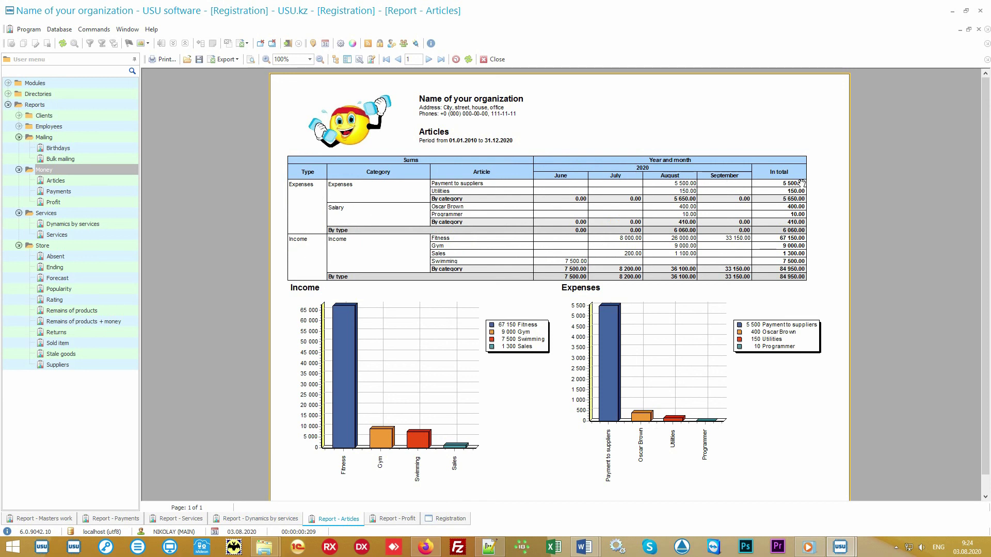
left_click(398, 519)
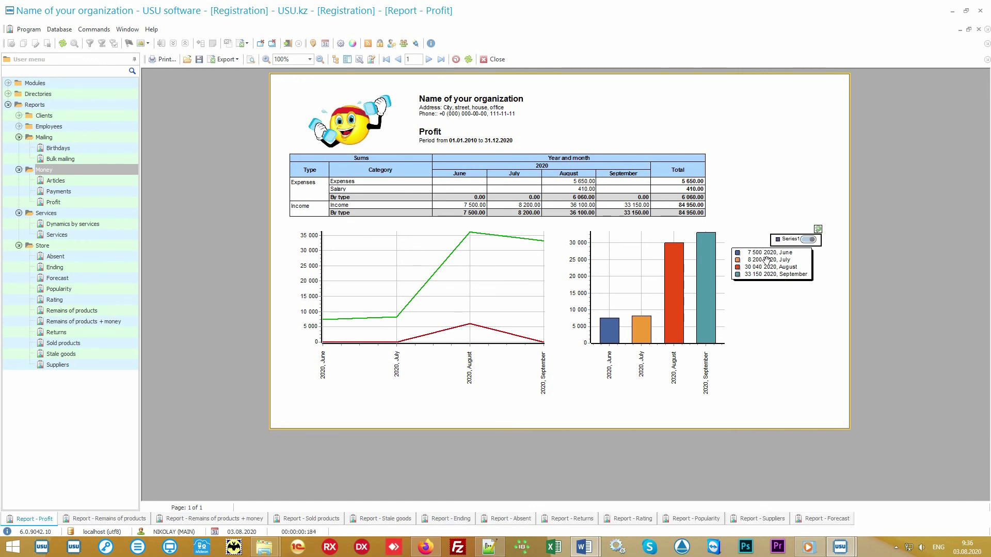
Collapse the Money, Mailing and Services report groups and select Remains of products in the Store group
left_click(64, 172)
left_click(19, 169)
double_click(45, 138)
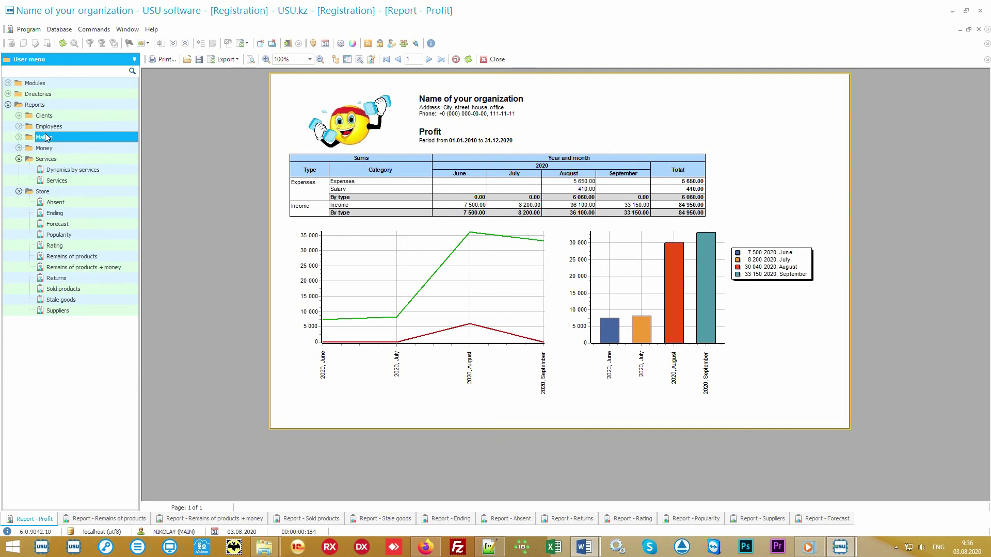
left_click(54, 160)
left_click(53, 162)
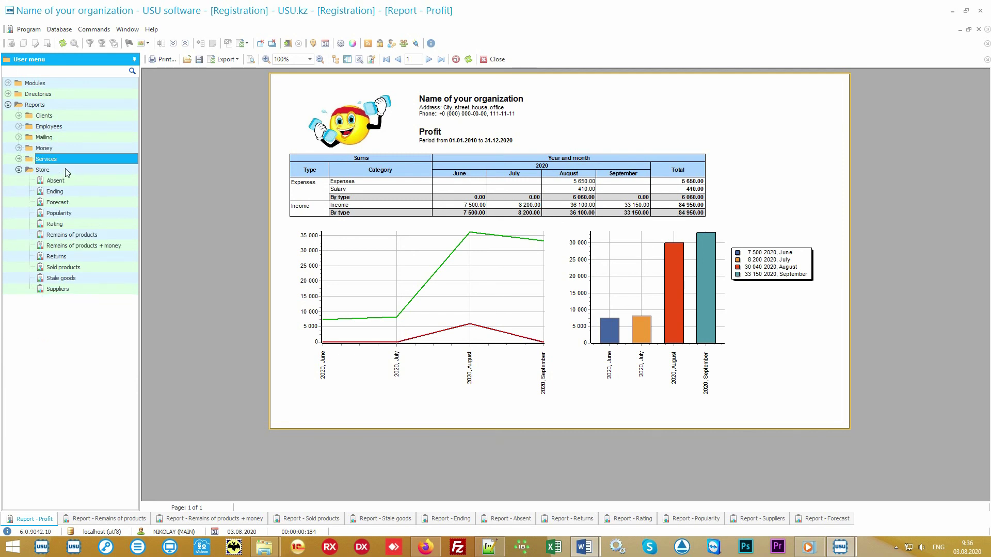
left_click(65, 170)
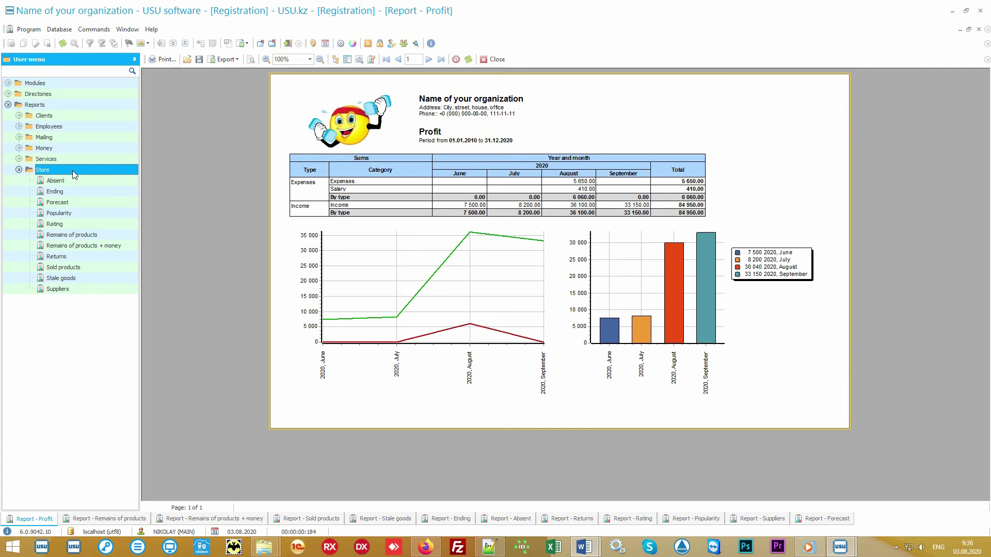
left_click(108, 235)
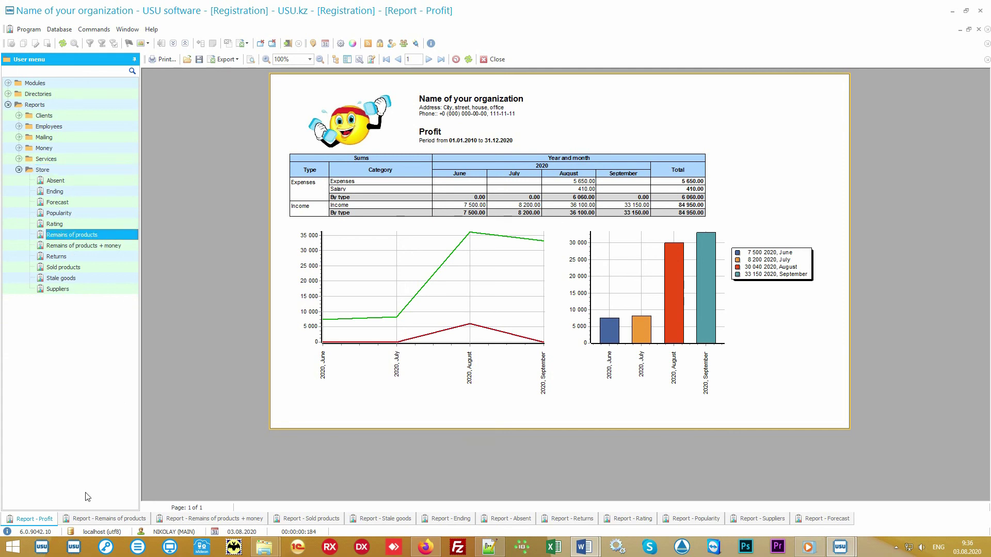
Examine the generated Remains of products, Remains of products + money and Sold products reports
left_click(93, 520)
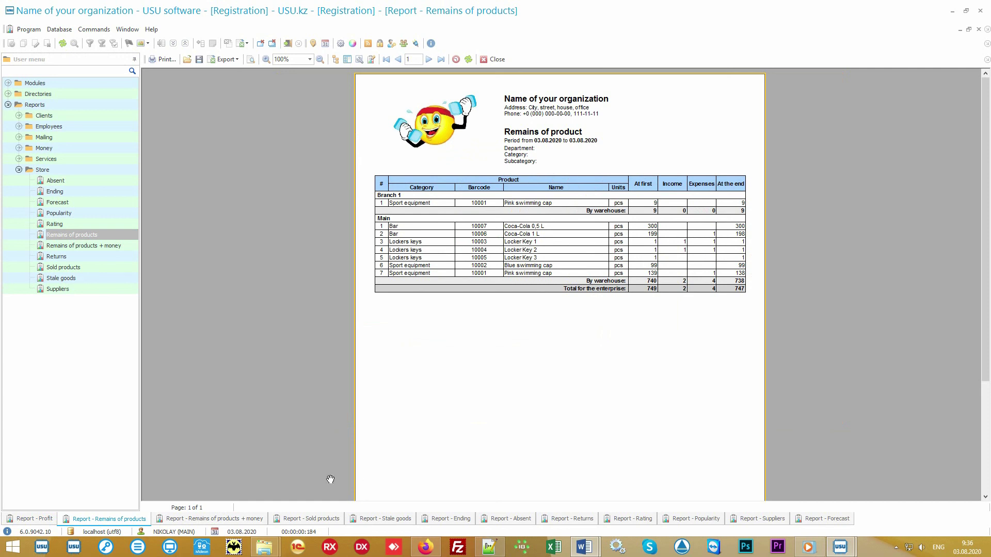
left_click(220, 520)
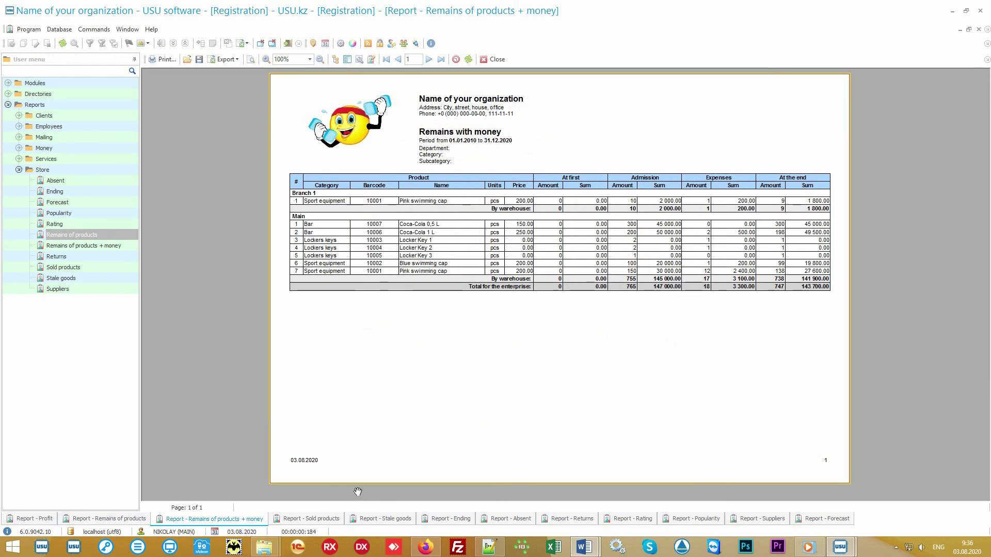
left_click(308, 519)
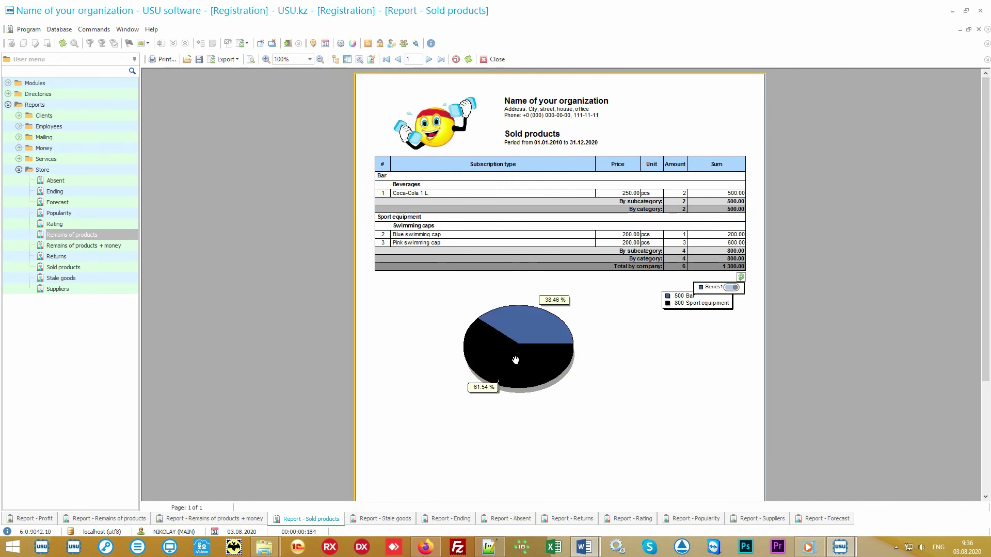
Examine the generated Stale goods, Ending and Absent store reports
left_click(383, 516)
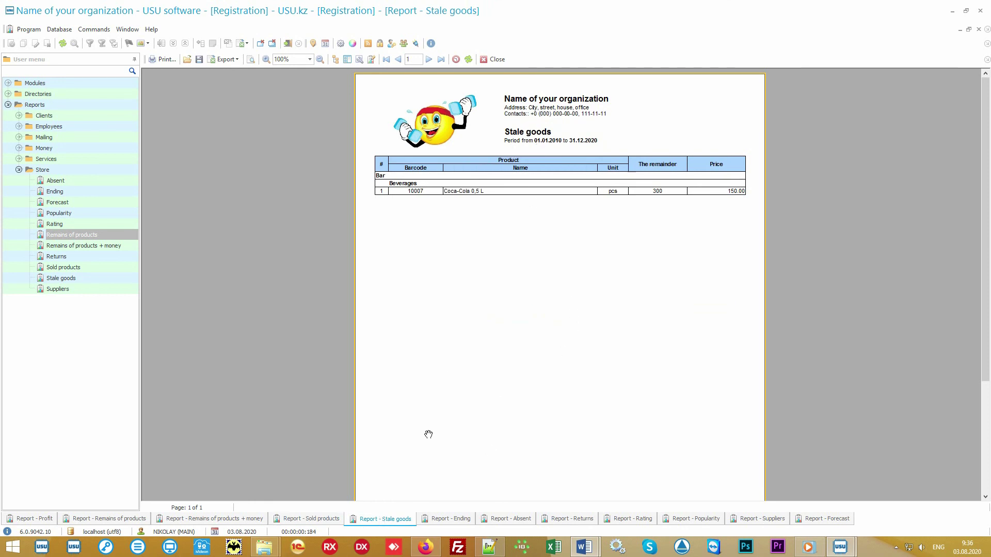
left_click(450, 520)
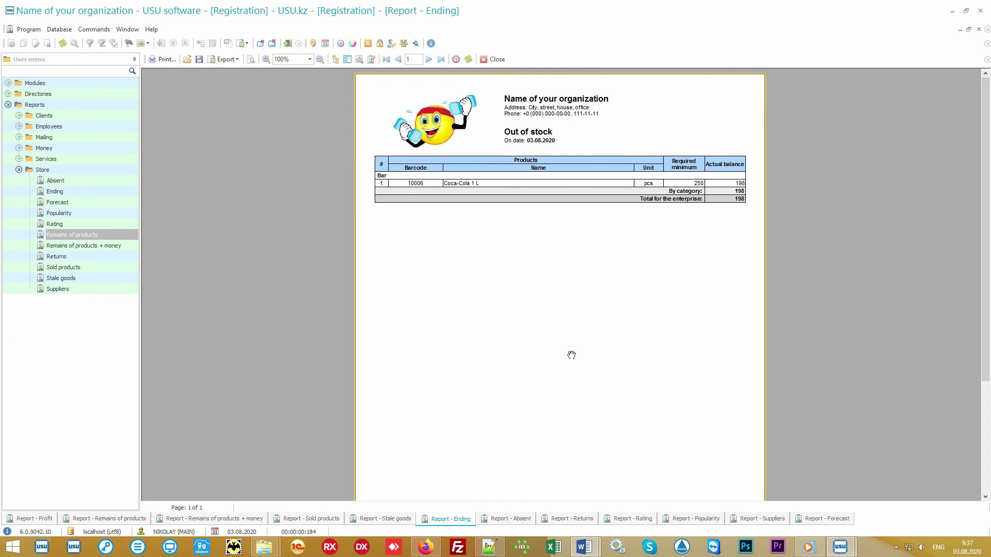
left_click(499, 521)
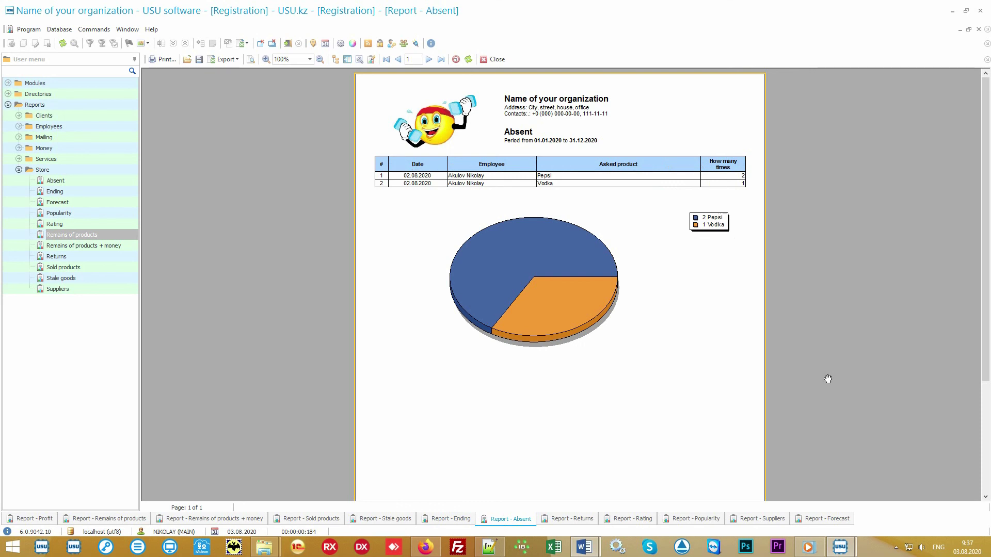
Examine the generated Returns, Rating, Popularity, Suppliers and Forecast store reports, comparing Rating with Popularity
left_click(567, 519)
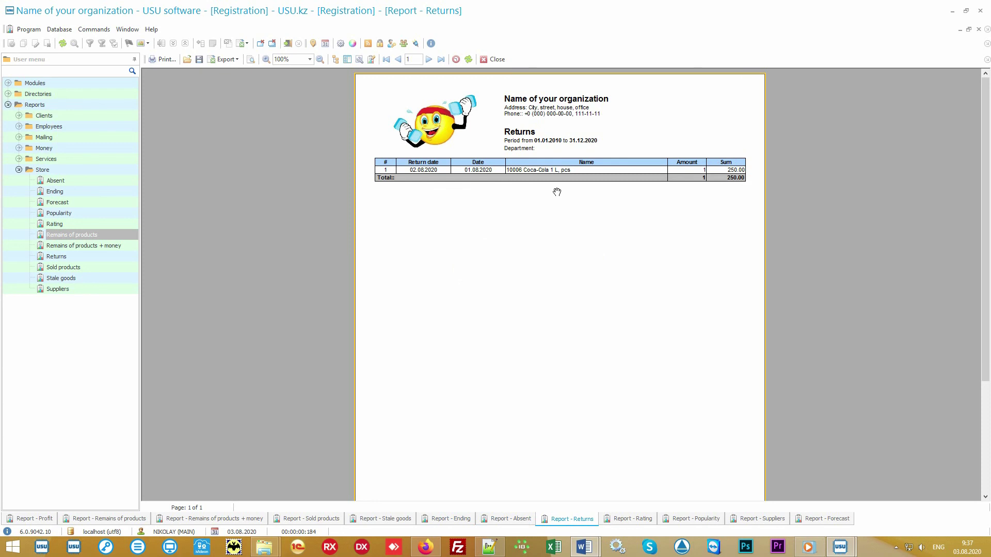
left_click(634, 520)
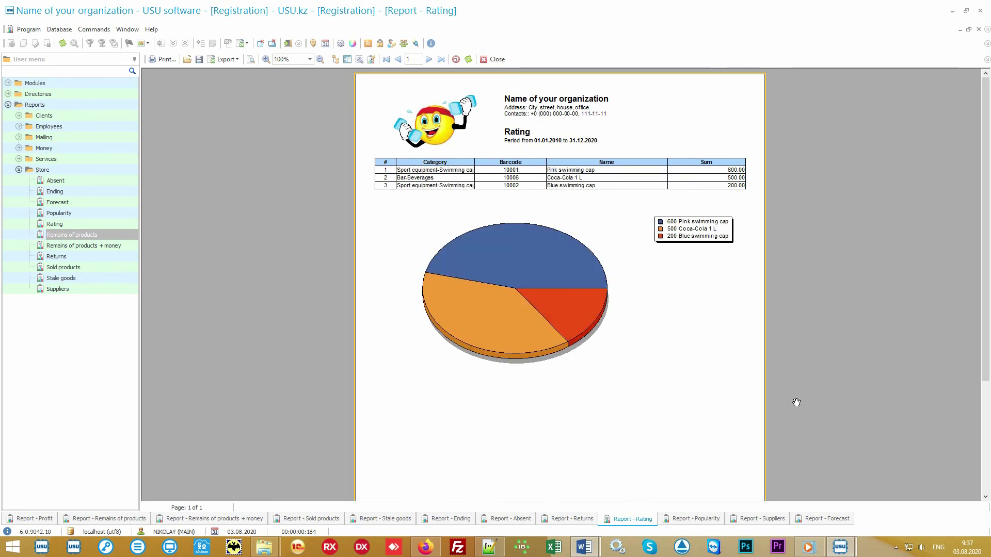
left_click(696, 520)
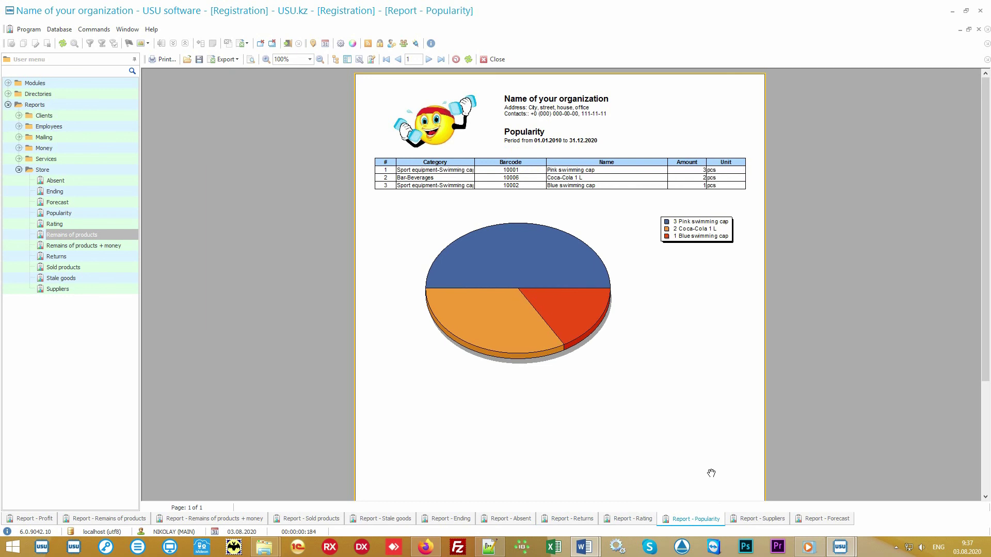
mouse_move(740, 207)
left_click(632, 520)
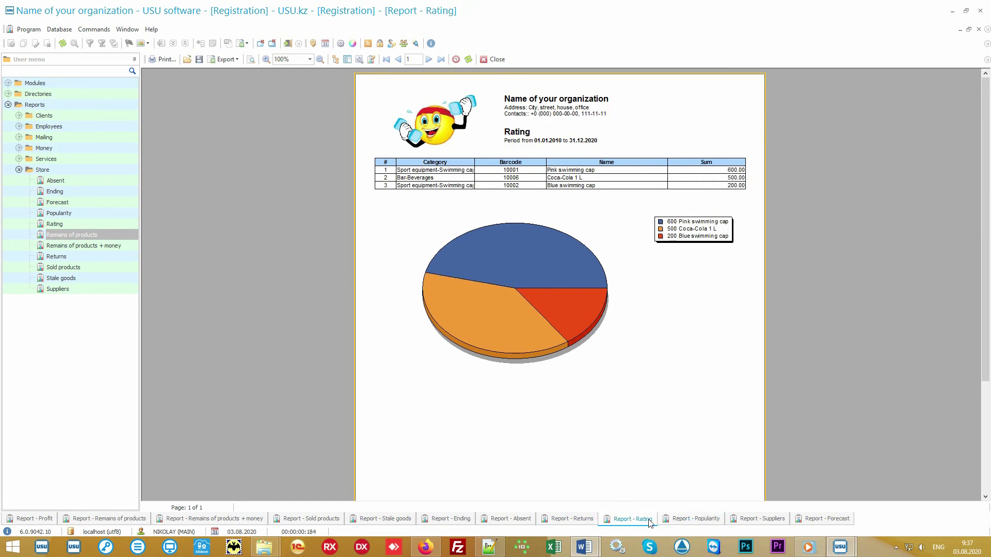
left_click(680, 522)
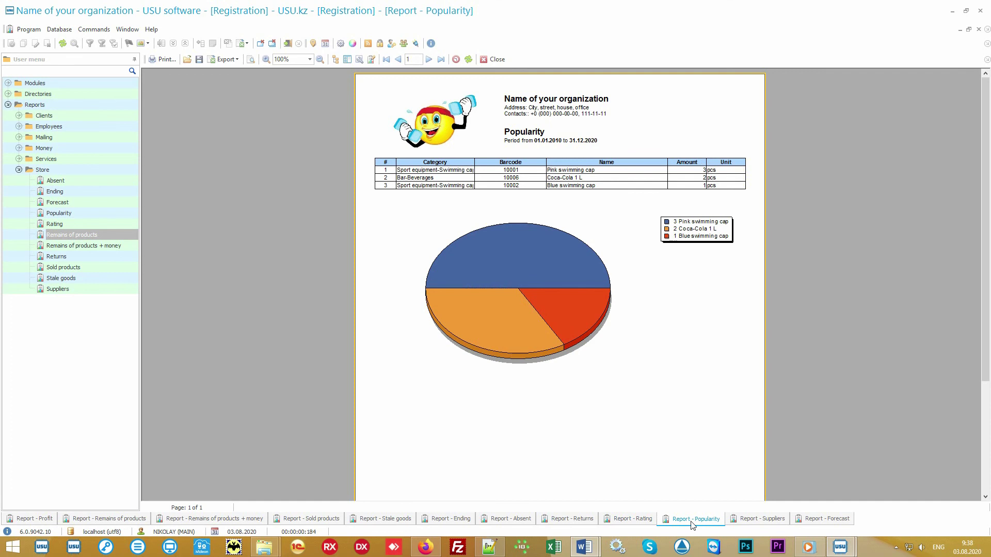
left_click(760, 524)
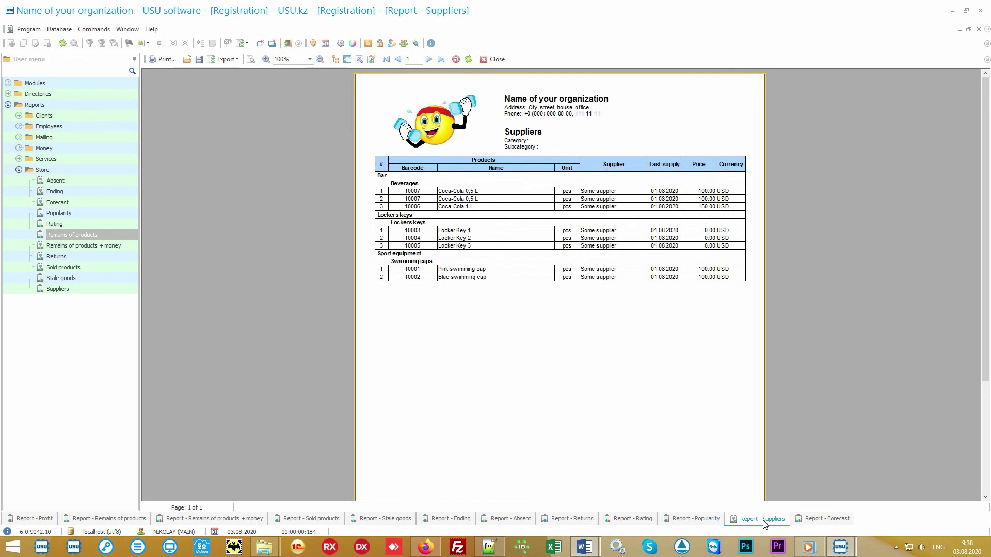
left_click(818, 523)
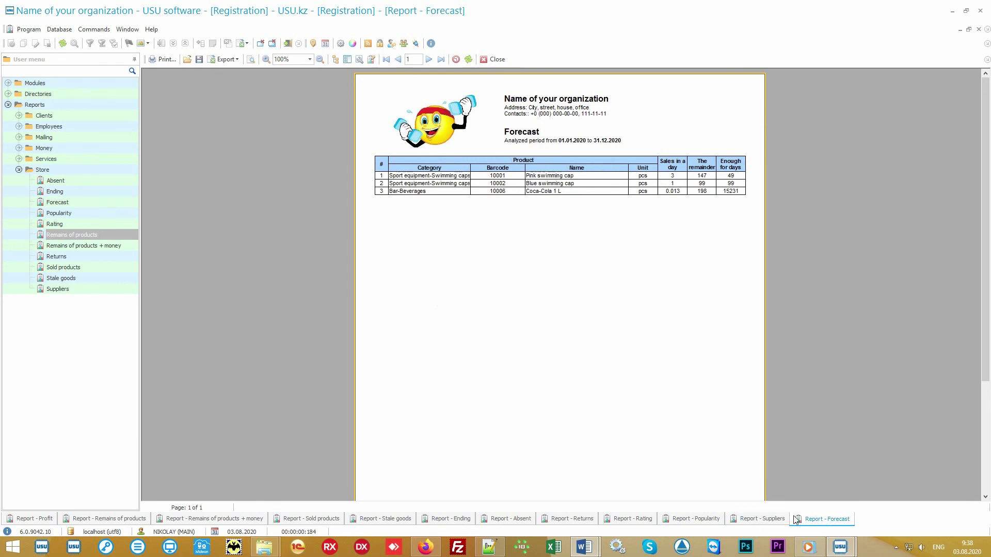
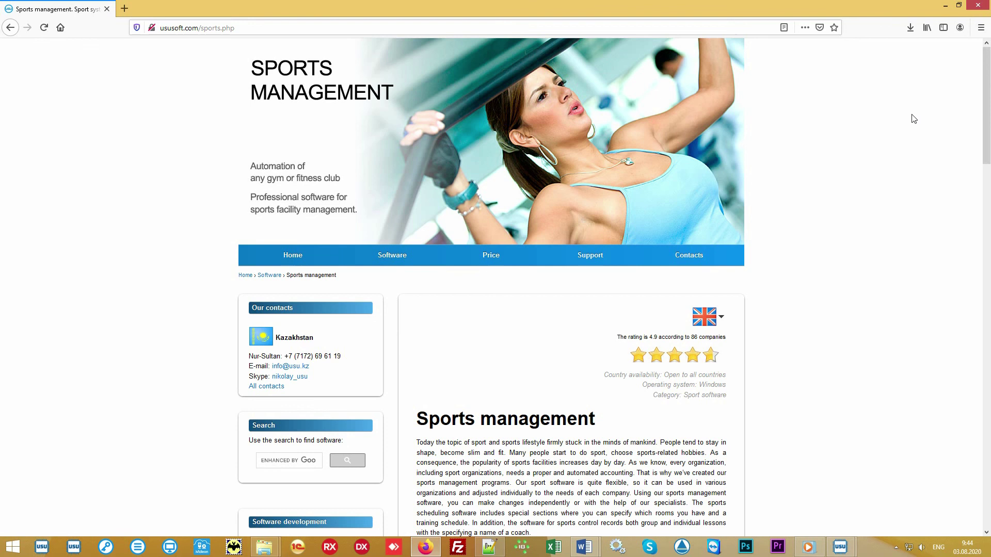
Open the software price page on the ususoft.com website in Firefox and show the prices in US dollar - USD
left_click(522, 258)
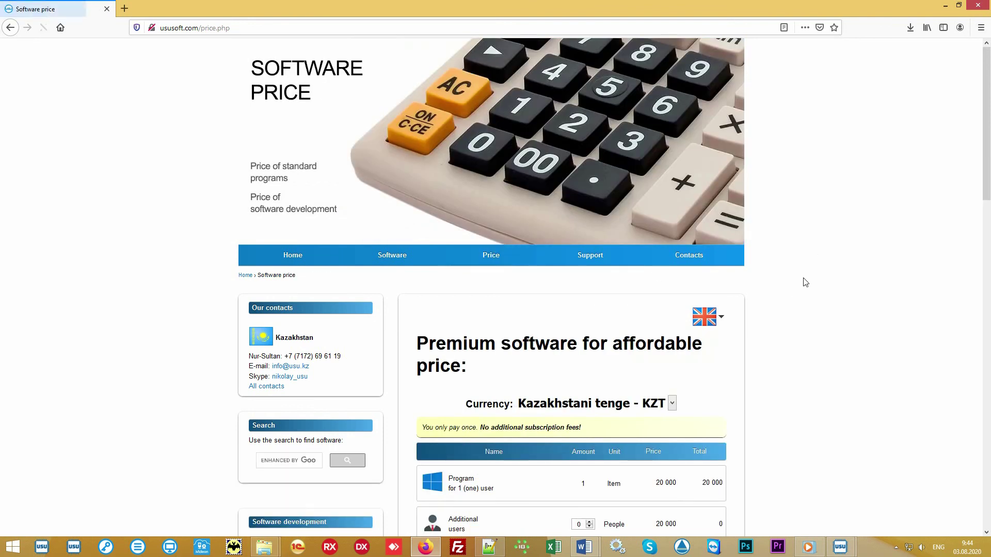
scroll(774, 287, "down", 2)
left_click(670, 299)
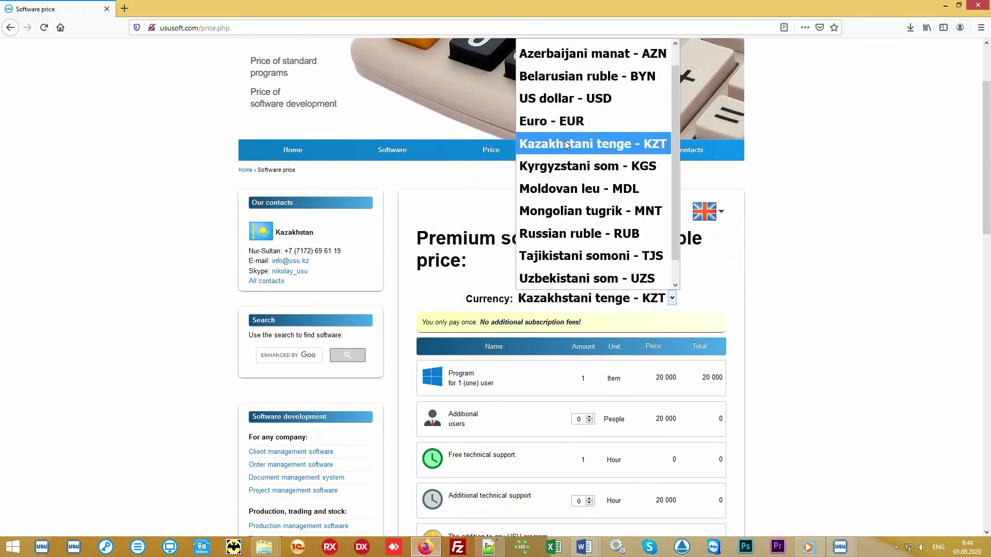
left_click(573, 98)
scroll(851, 299, "down", 1)
scroll(849, 296, "down", 3)
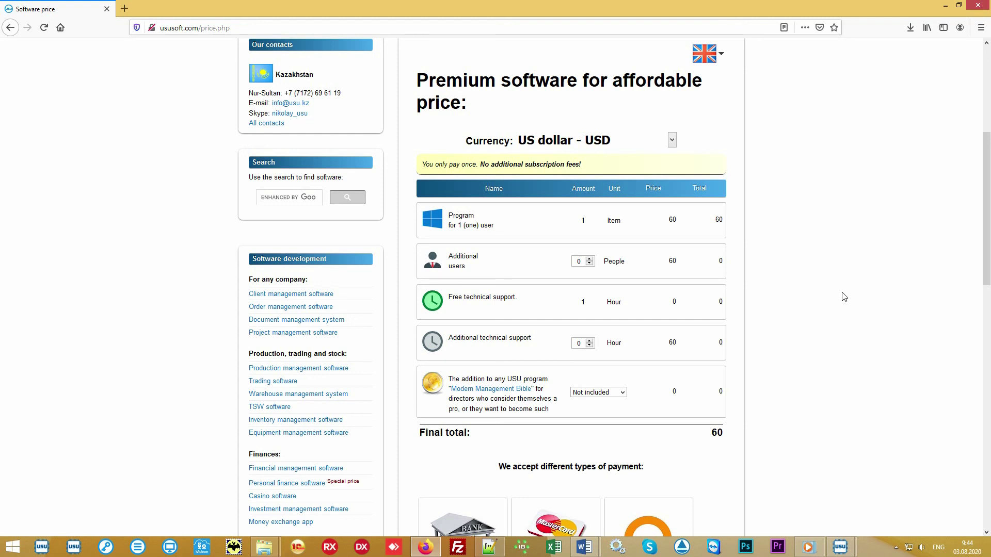
Open the website's Contacts page, examine the contact details listed by messenger and country, and return to its beginning
scroll(842, 297, "up", 5)
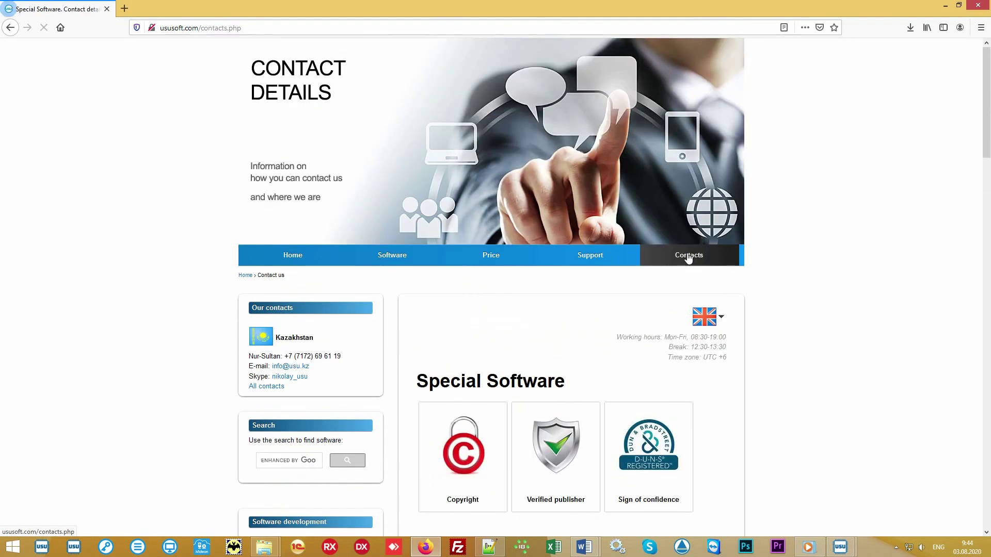
scroll(860, 304, "down", 6)
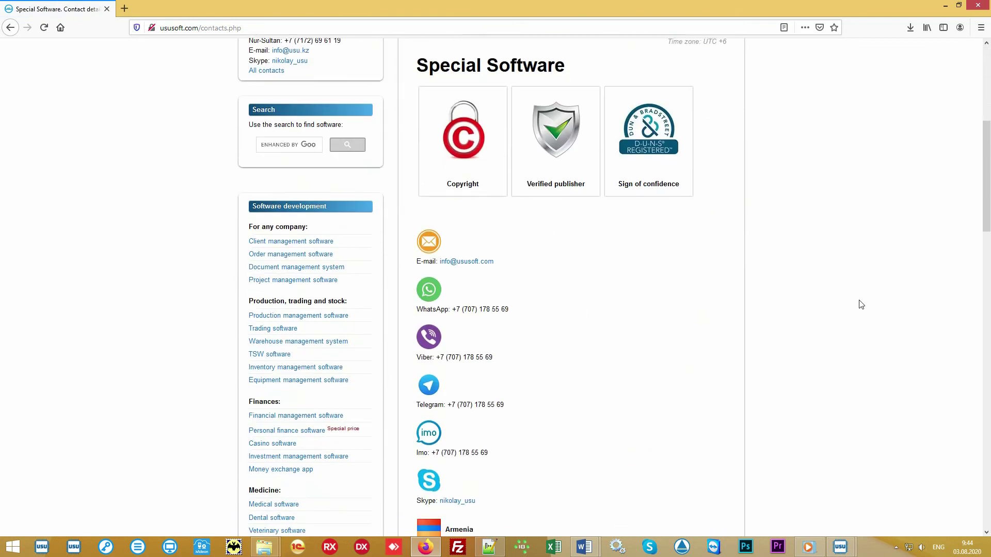
scroll(860, 305, "down", 4)
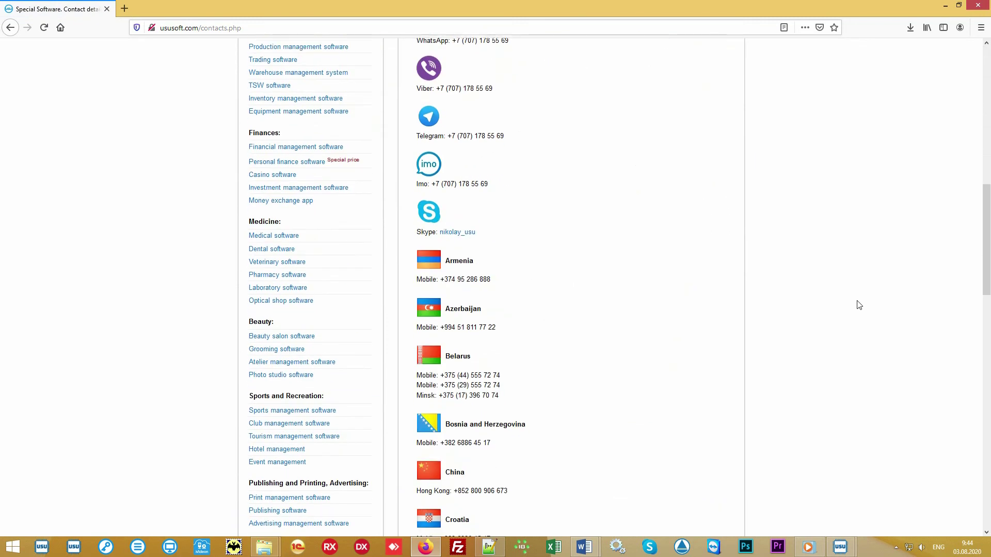
scroll(859, 305, "down", 3)
scroll(859, 305, "down", 4)
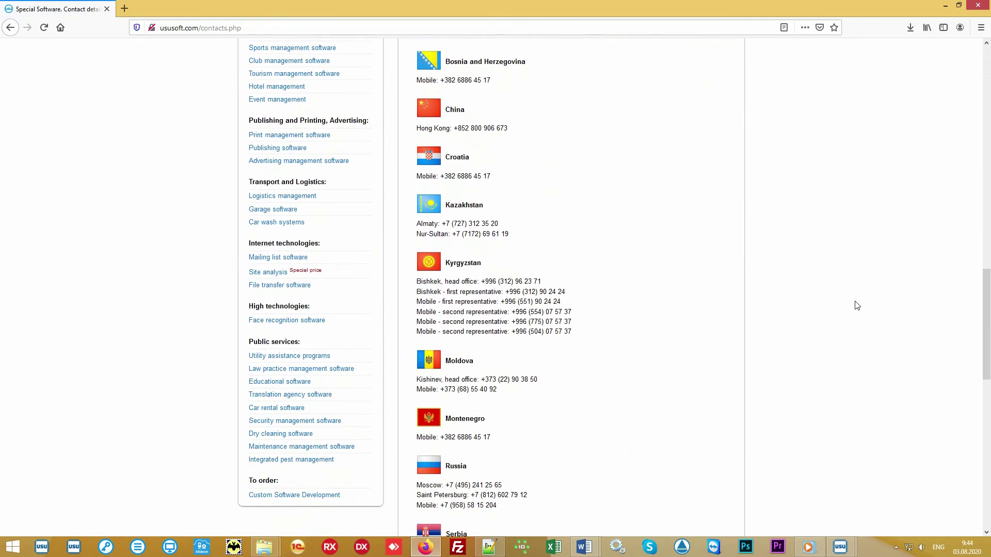
scroll(857, 305, "down", 5)
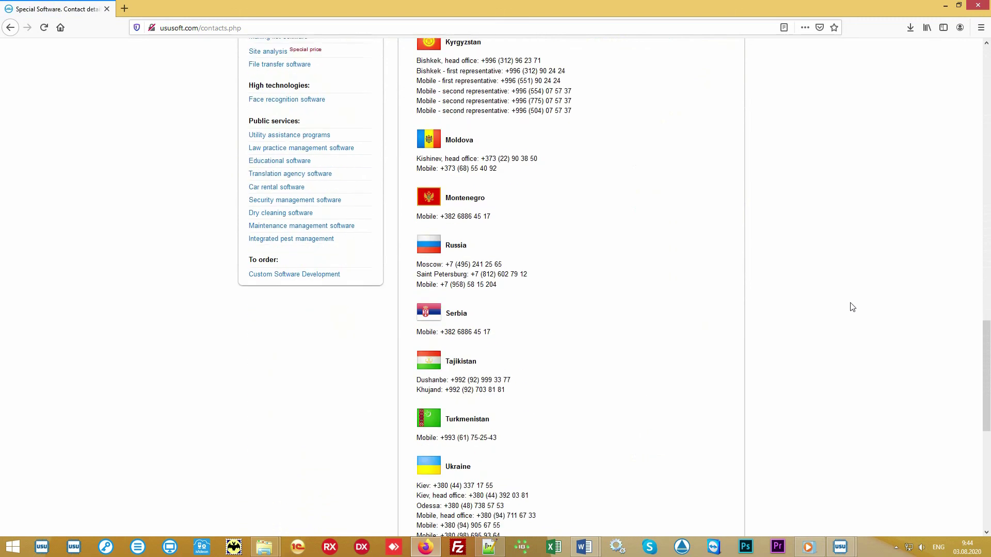
scroll(853, 307, "down", 2)
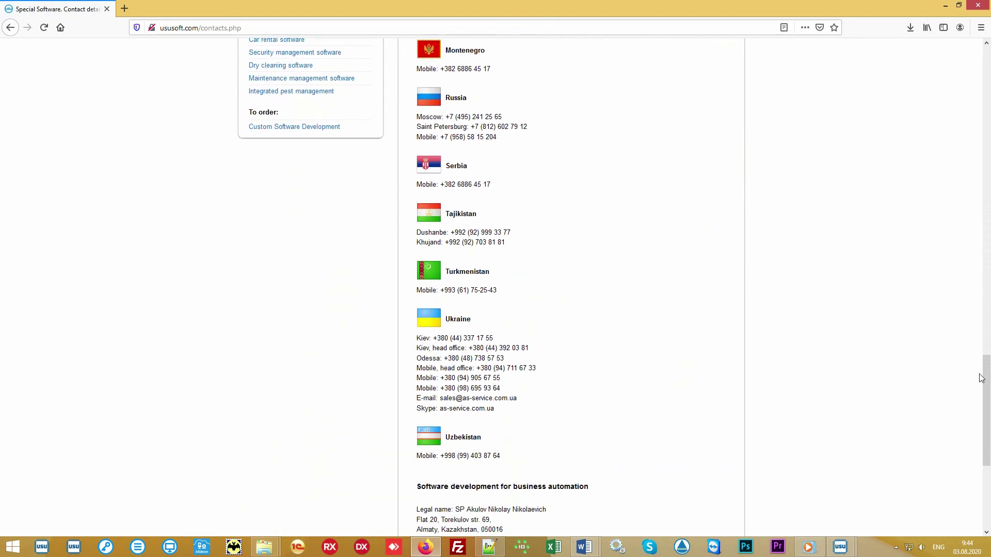
left_click_drag(986, 381, 946, 73)
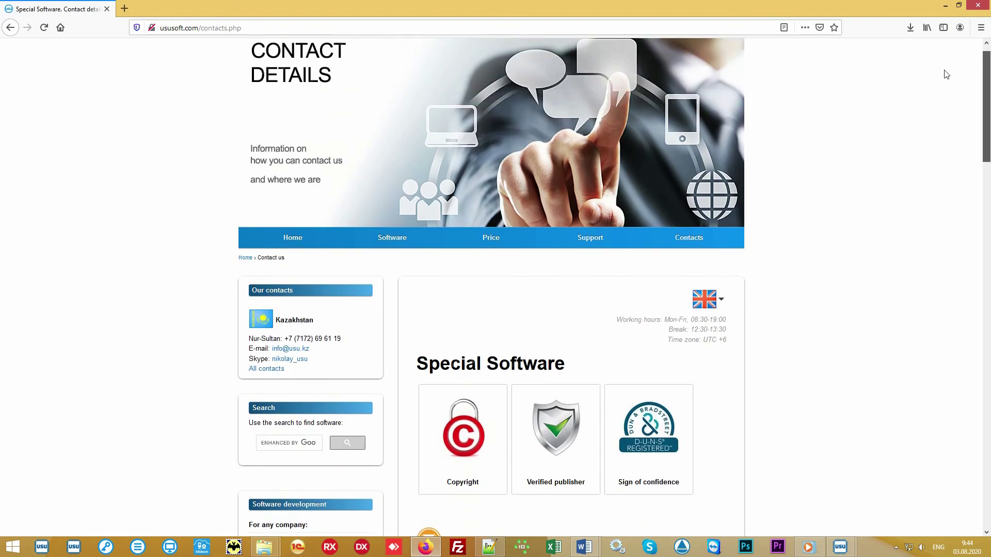